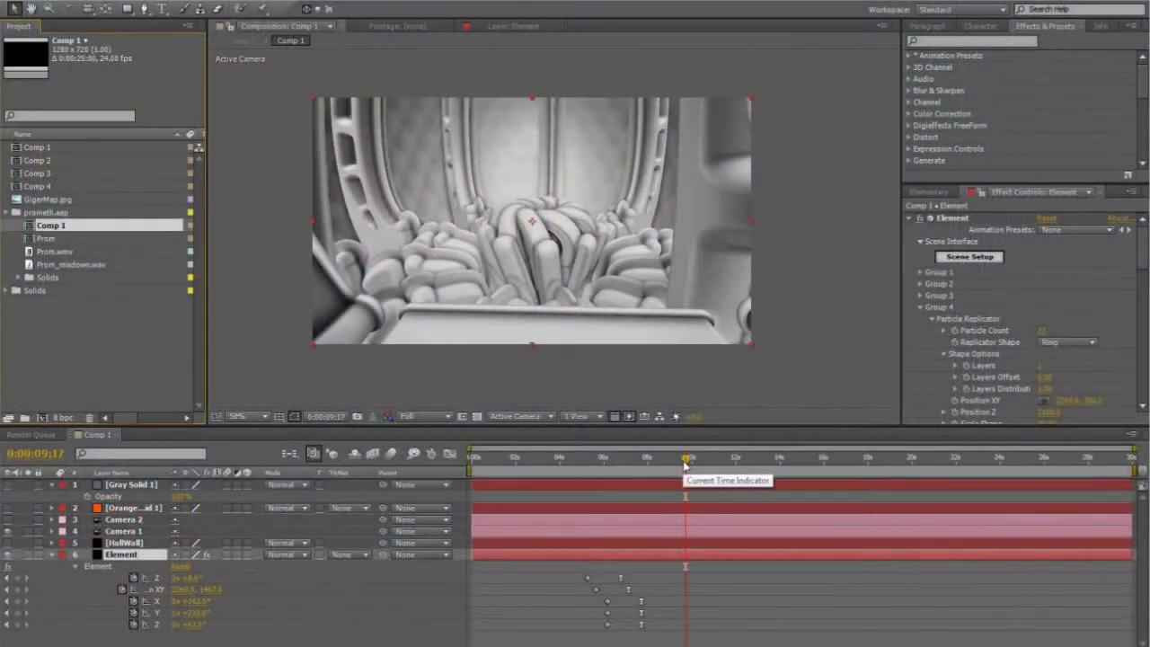
# Return to the start of the timeline and search the effects for SmartNormalMap
pyautogui.moveTo(686, 462); pyautogui.dragTo(508, 490)
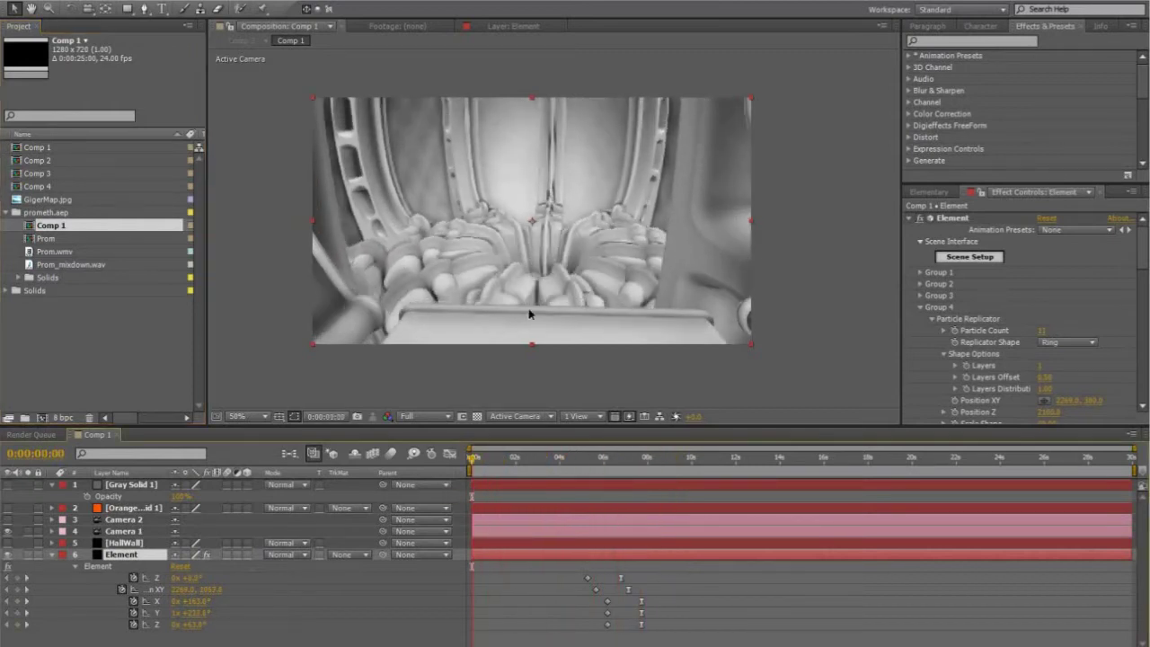
pyautogui.click(132, 532)
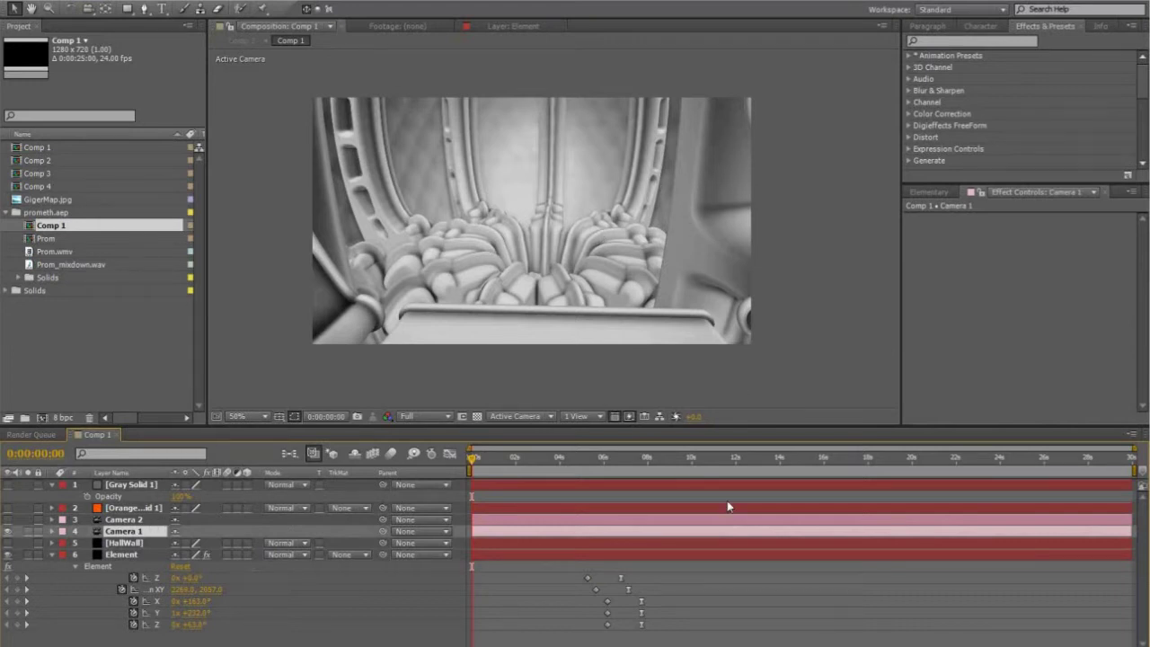
pyautogui.click(939, 40)
pyautogui.write('sma')
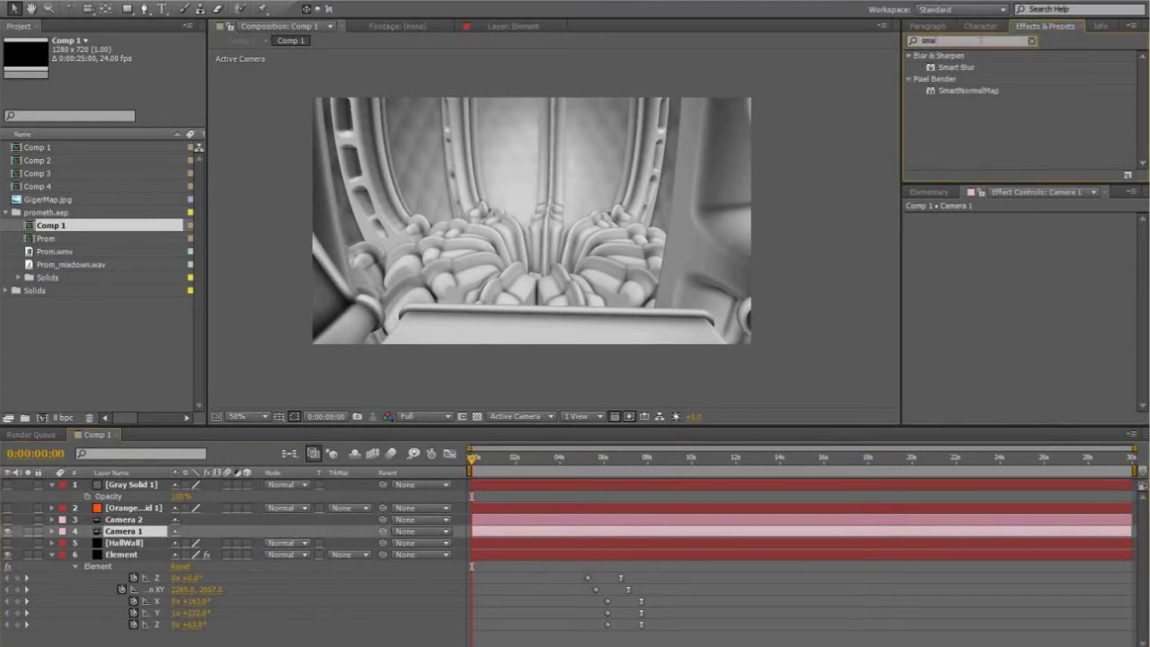
pyautogui.click(978, 90)
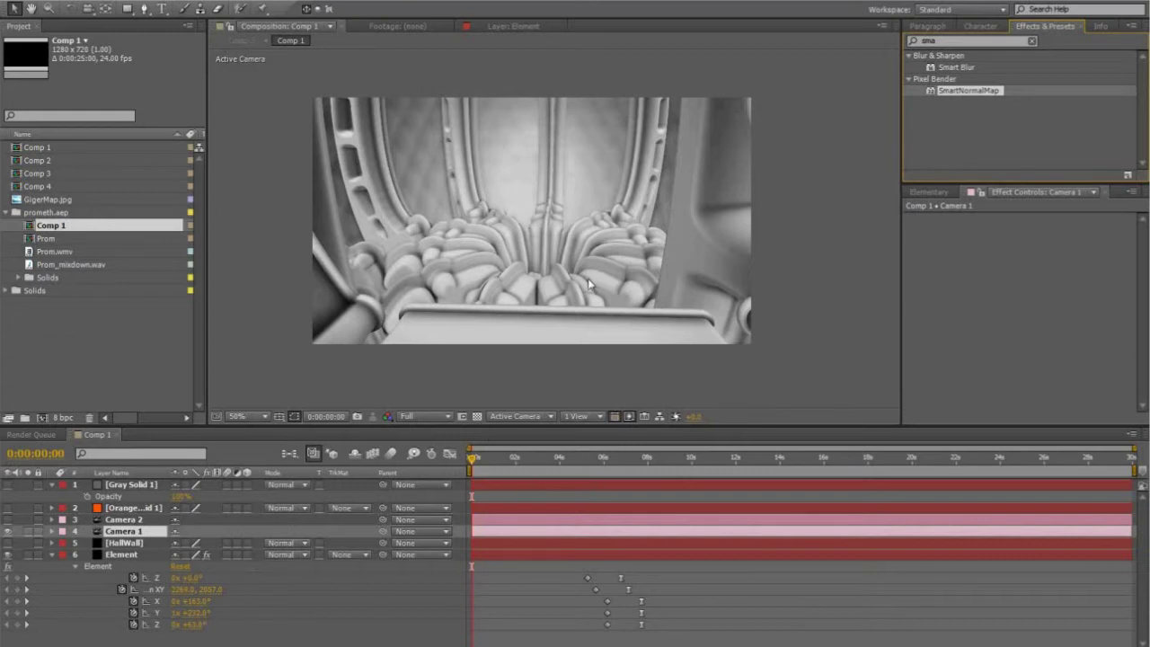
# Create a new composition 2000 px wide and 2000 px high
pyautogui.click(81, 1)
pyautogui.click(76, 5)
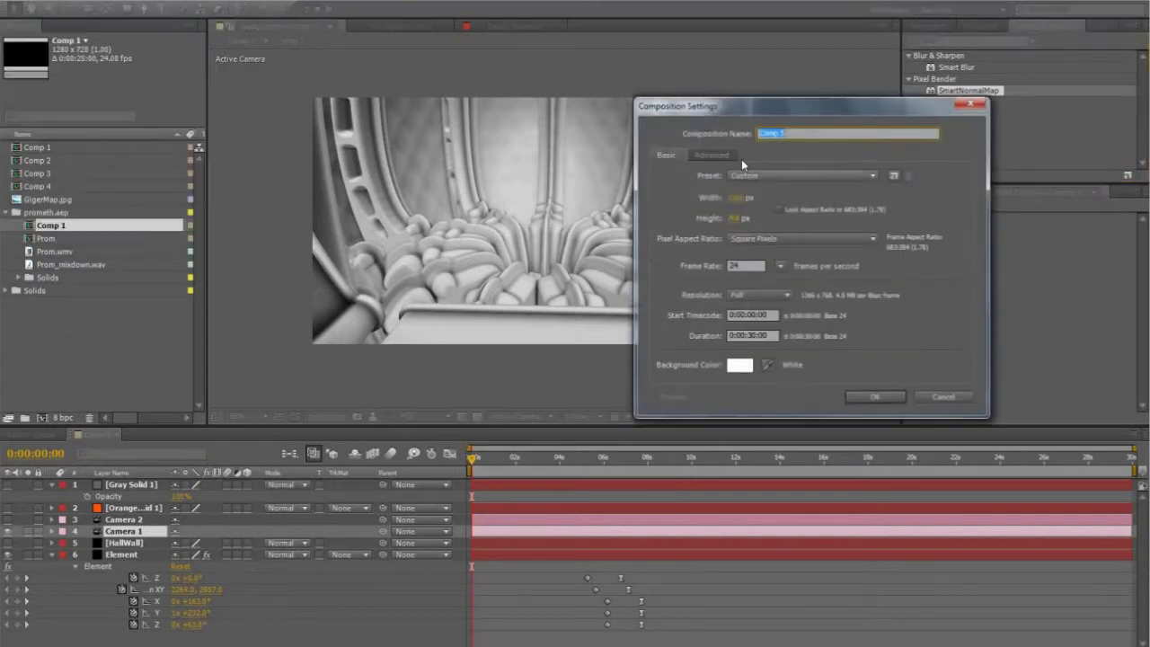
pyautogui.click(736, 197)
pyautogui.write('2000')
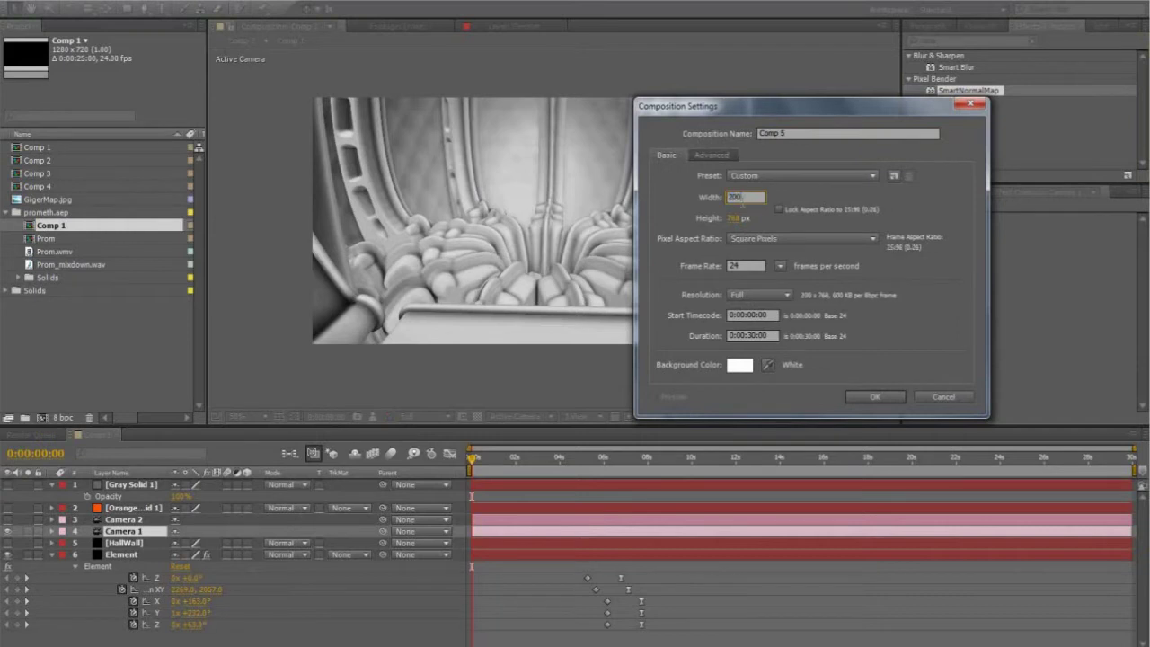
pyautogui.click(736, 217)
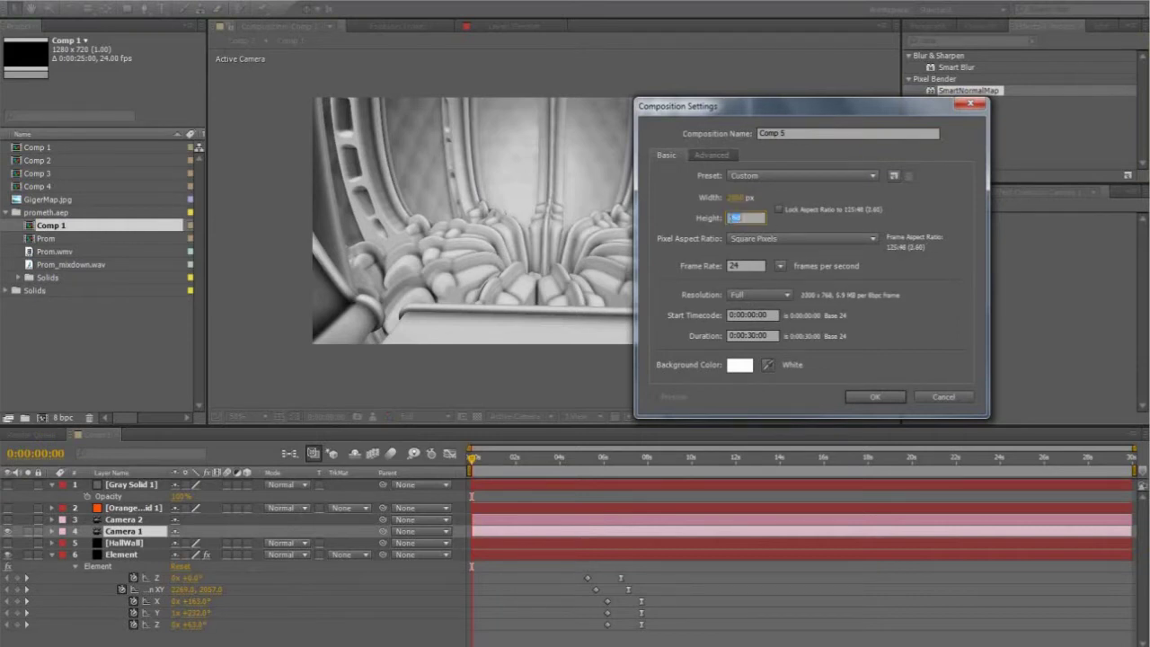
pyautogui.write('2000')
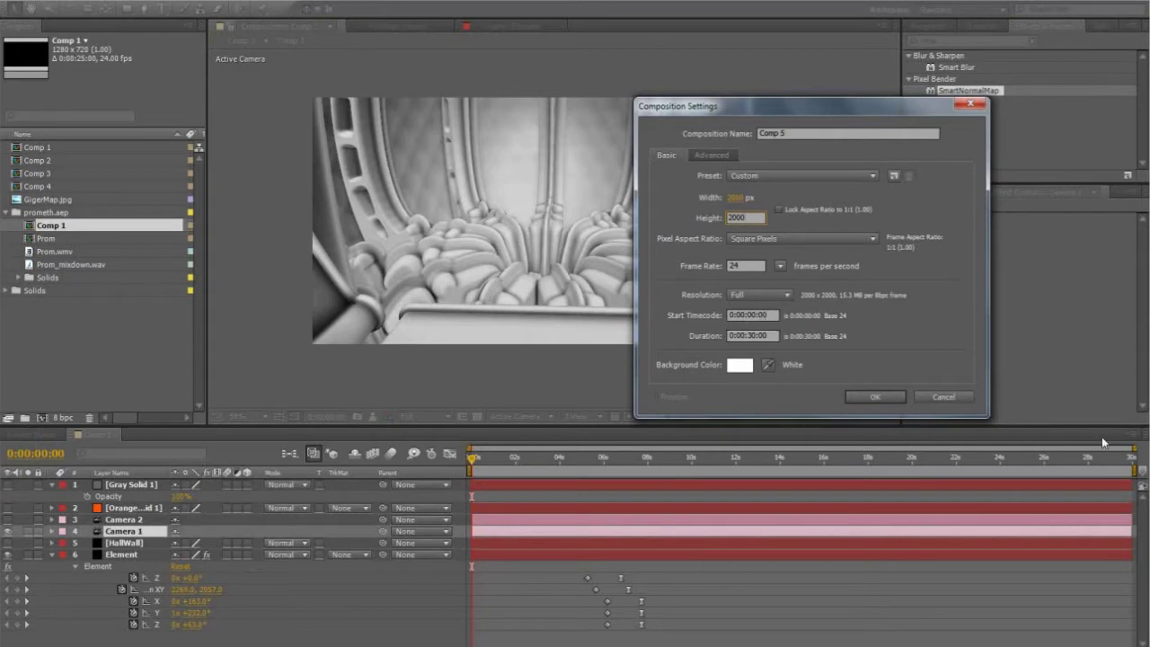
pyautogui.click(874, 396)
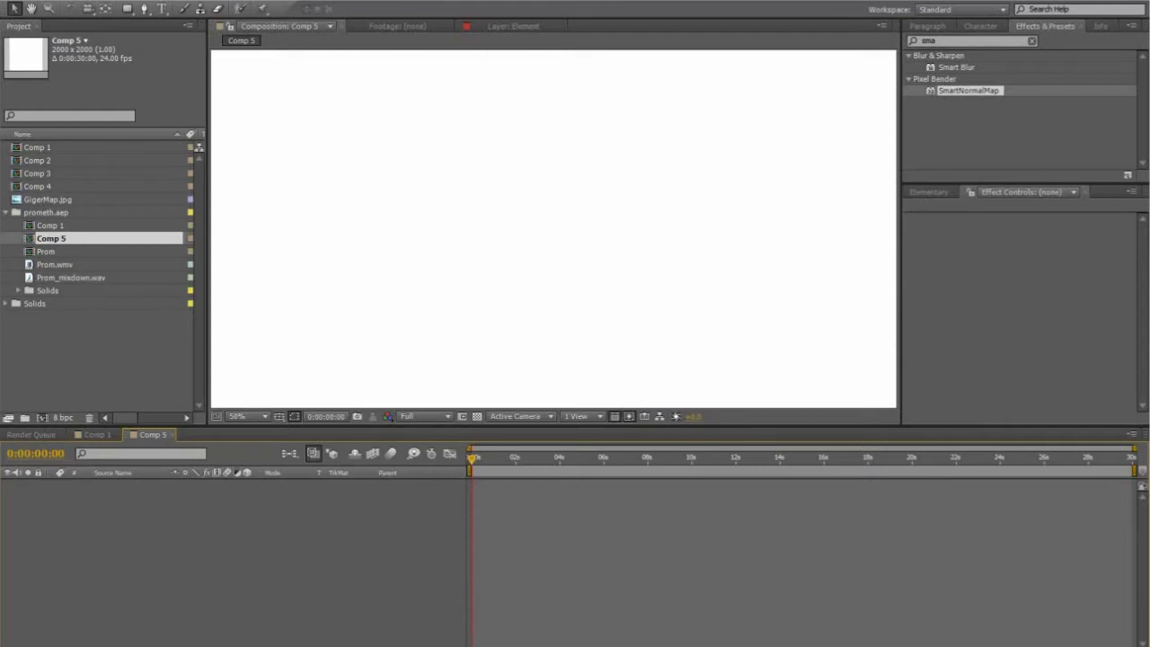
pyautogui.scroll(-2, 488, 264)
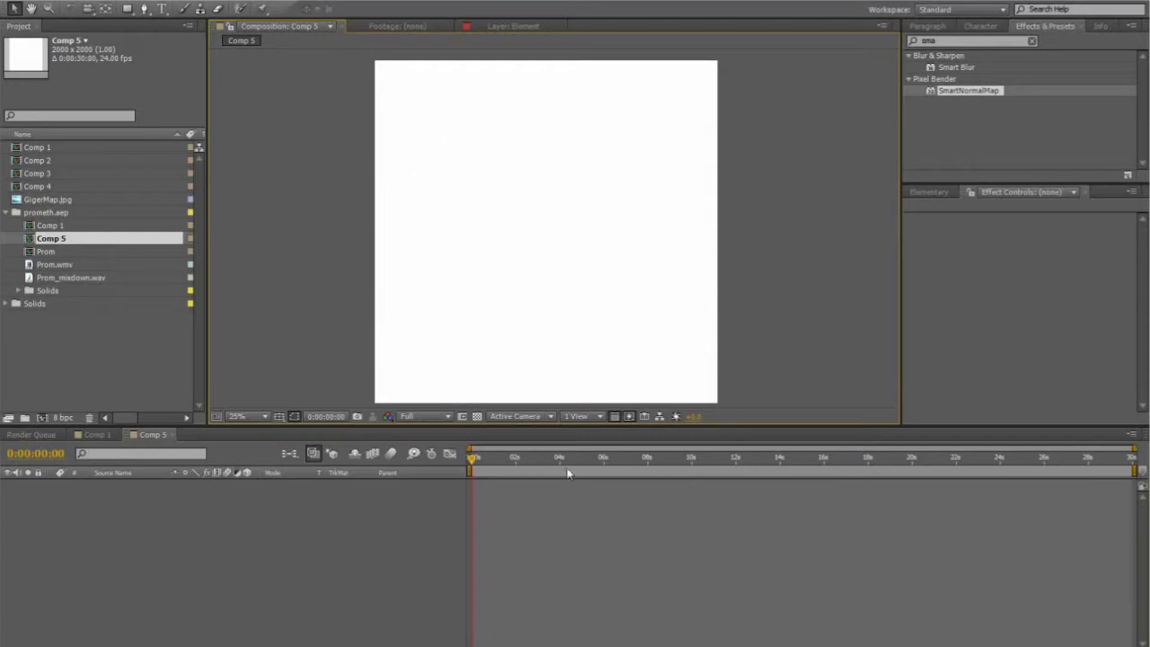
# Add a black solid layer at composition size to the new composition
pyautogui.rightClick(581, 493)
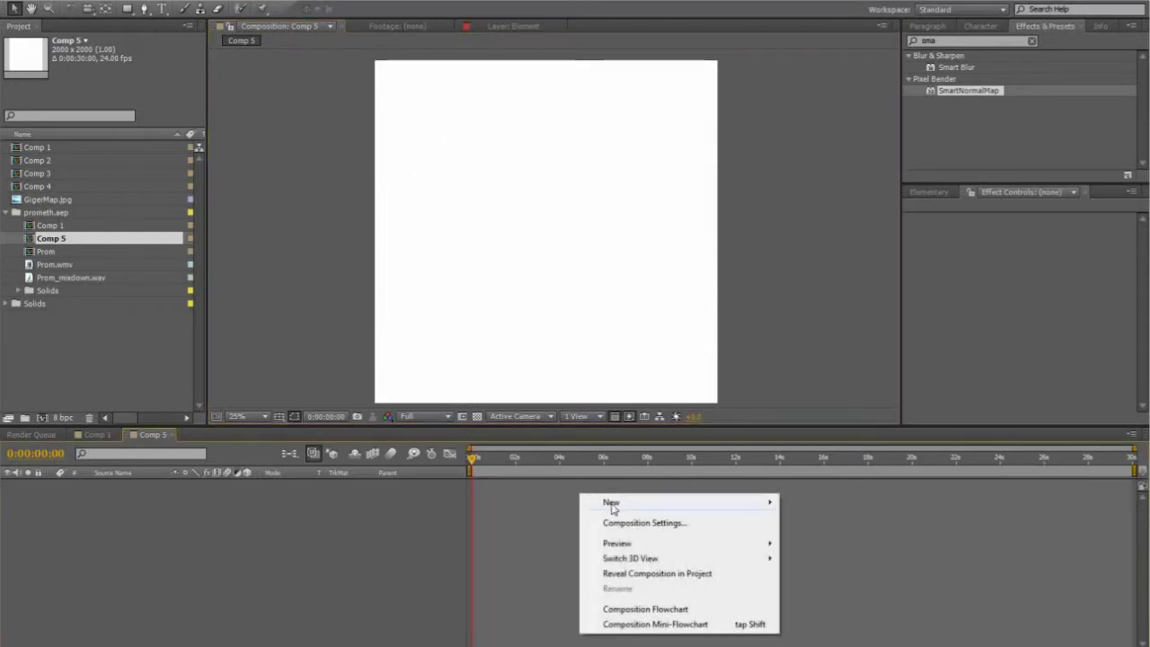
pyautogui.moveTo(611, 504)
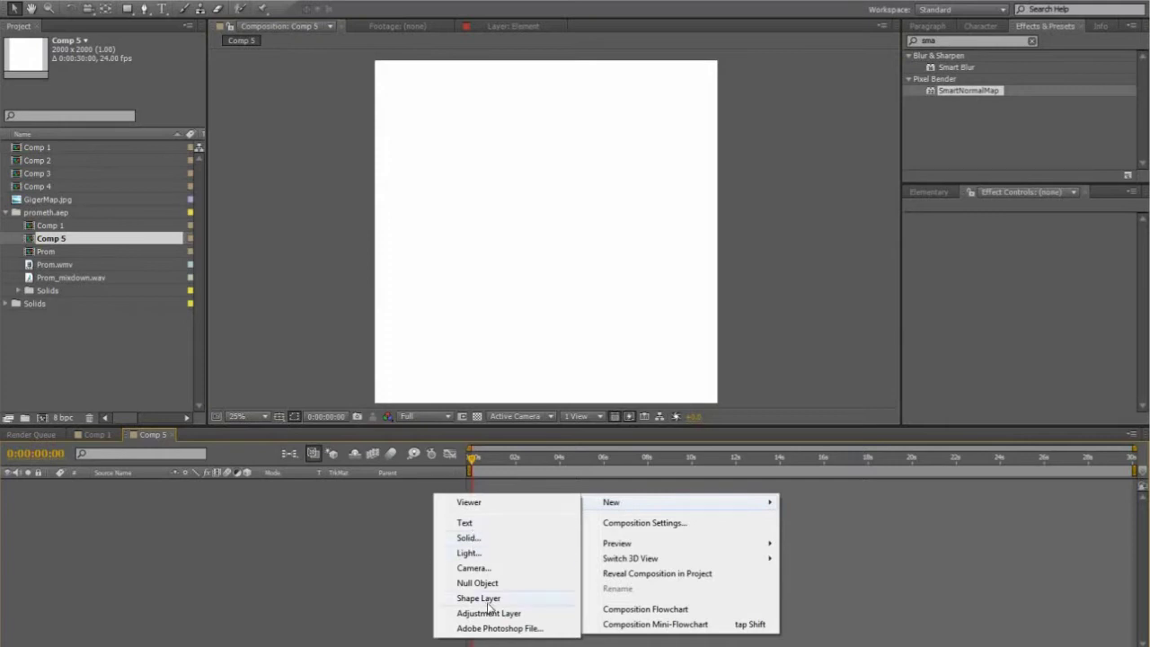
pyautogui.click(477, 539)
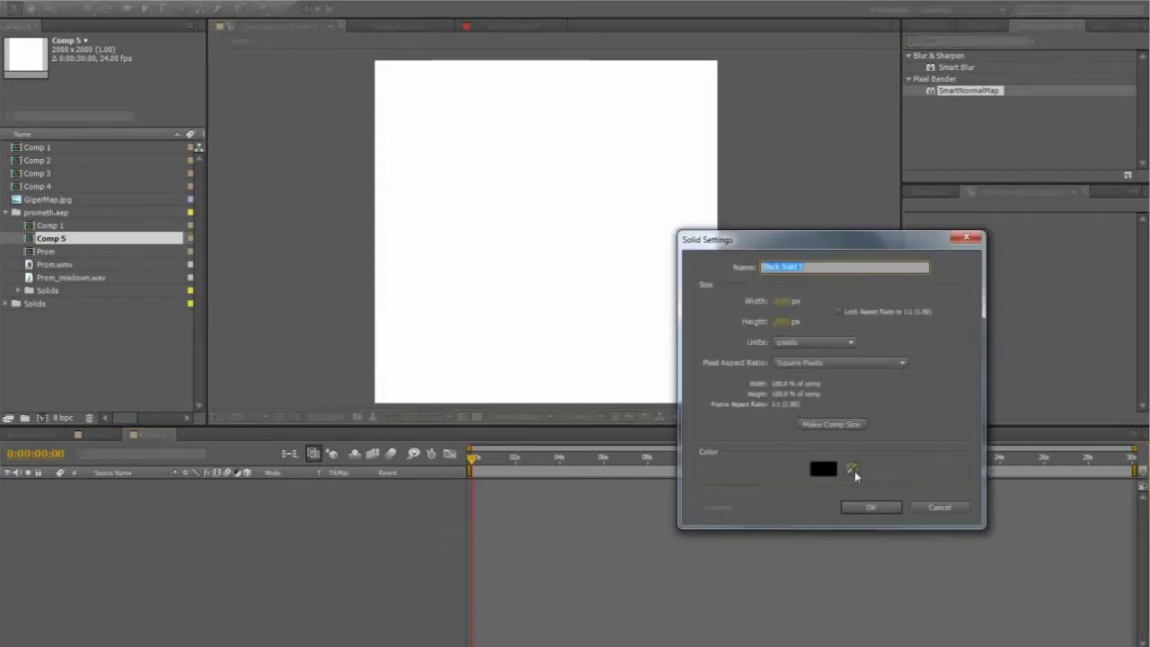
pyautogui.click(876, 509)
# Find the Fractal Noise effect and apply it to the black solid
pyautogui.click(961, 44)
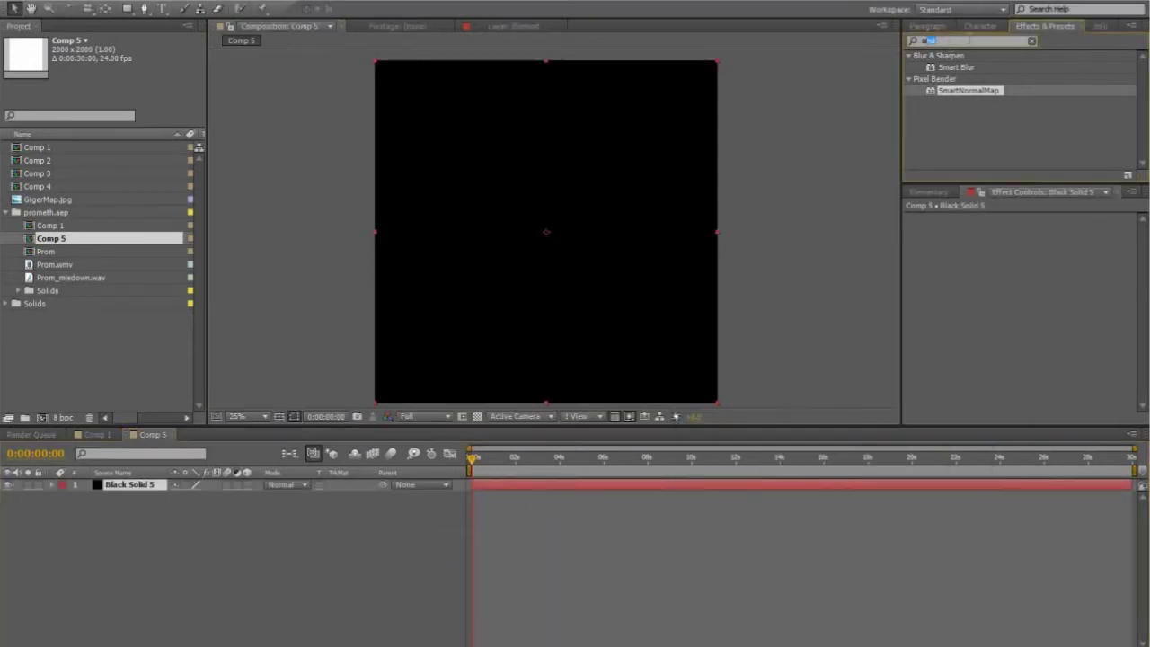
pyautogui.write('fra')
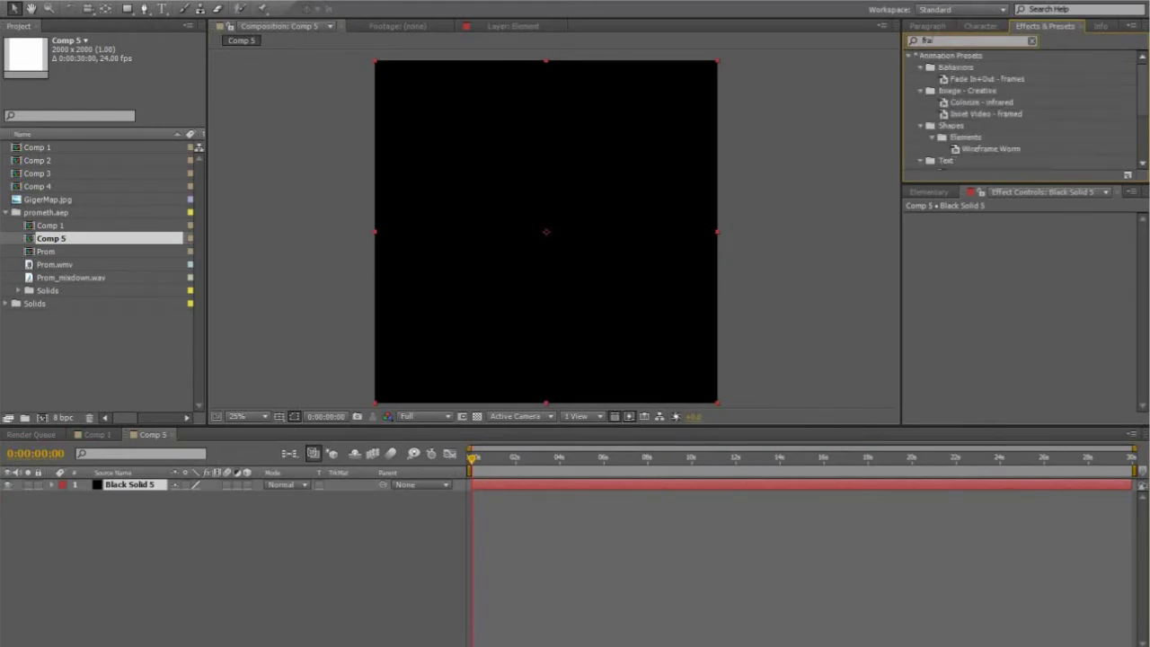
pyautogui.write('ctal')
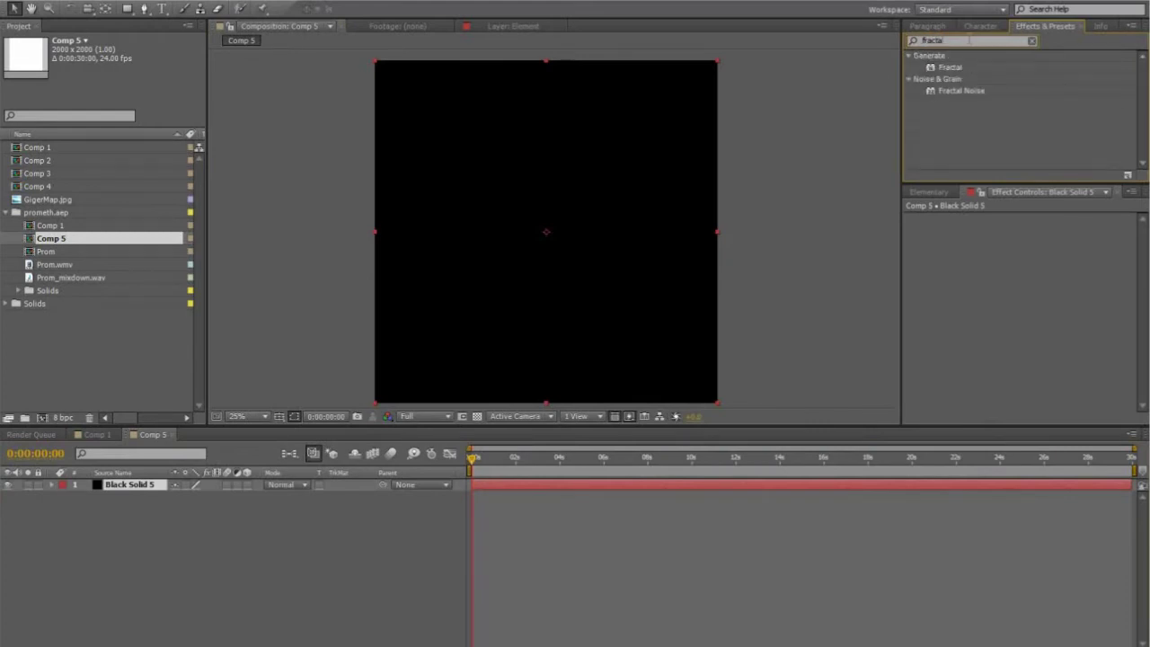
pyautogui.click(961, 93)
pyautogui.moveTo(961, 92); pyautogui.dragTo(534, 243)
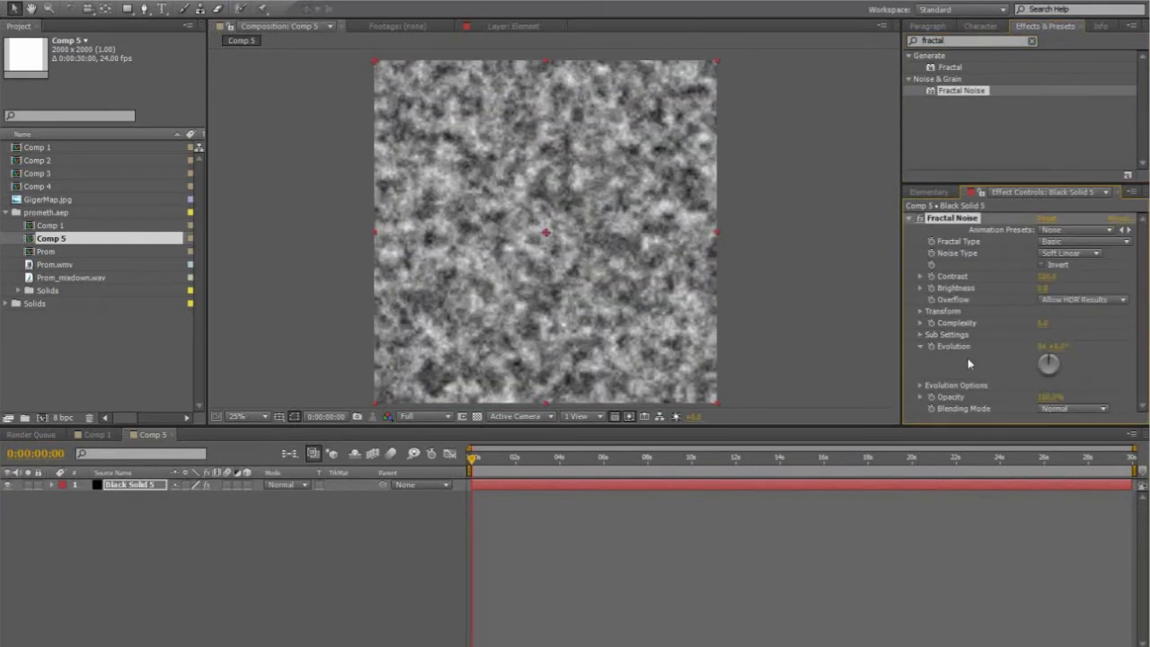
# Set the fractal noise type to Block, with contrast raised to about 113 and brightness to about 10
pyautogui.click(1074, 242)
pyautogui.click(1064, 230)
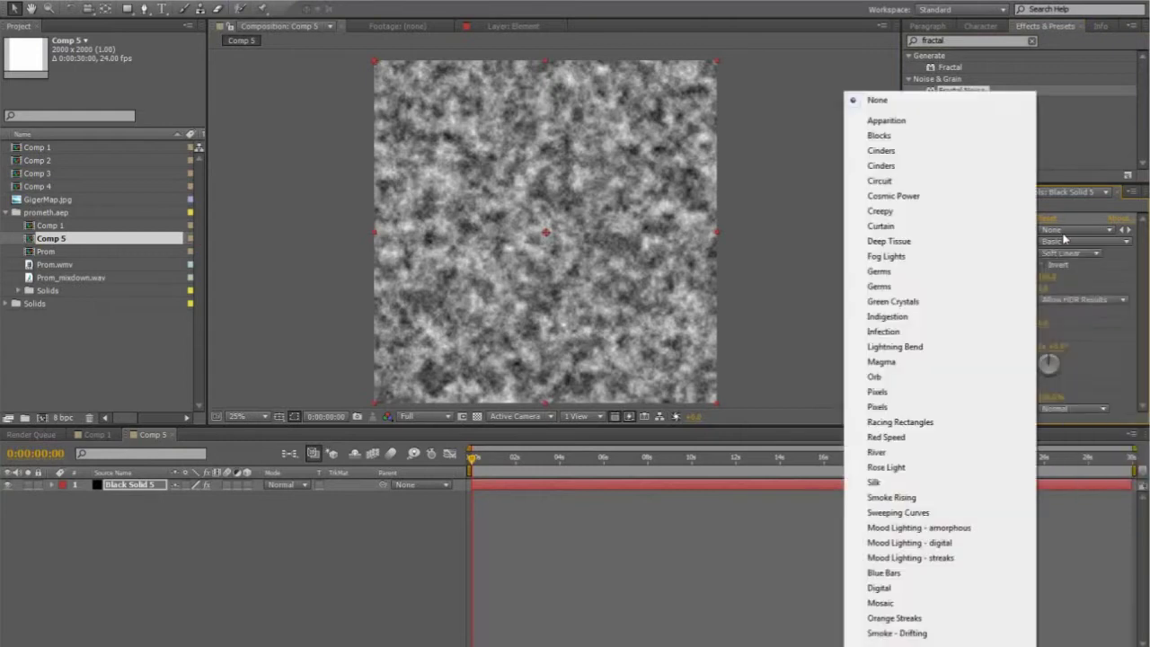
pyautogui.click(1098, 254)
pyautogui.click(1068, 268)
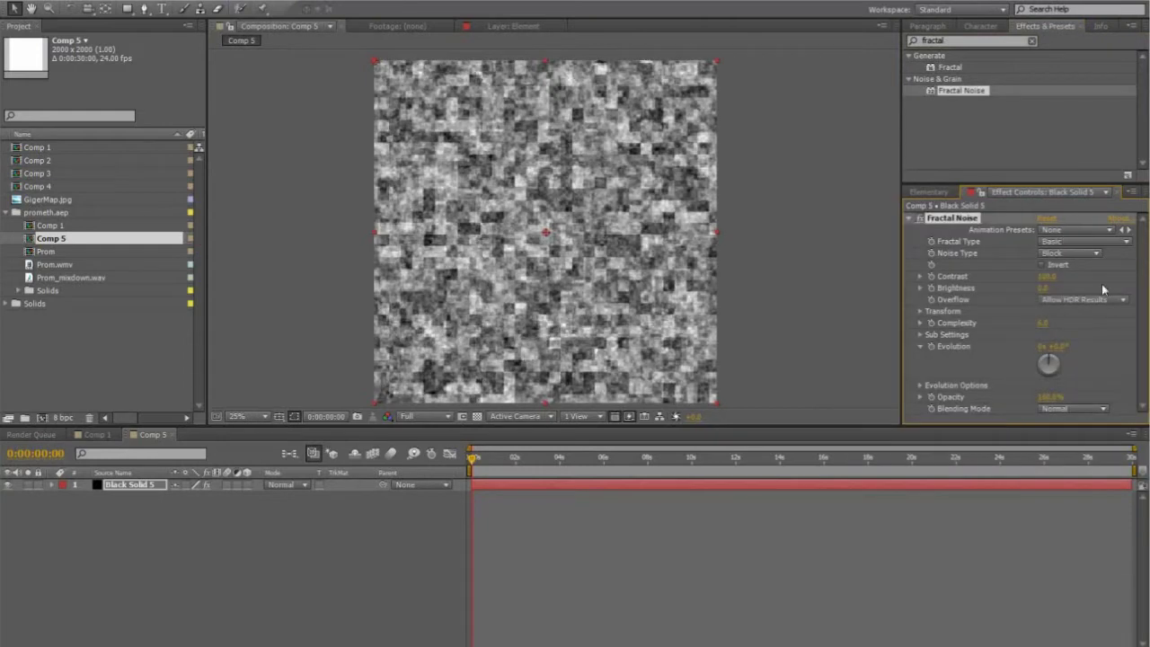
pyautogui.moveTo(1047, 279)
pyautogui.mouseDown()
pyautogui.moveTo(1069, 278)
pyautogui.moveTo(1057, 278)
pyautogui.mouseUp()
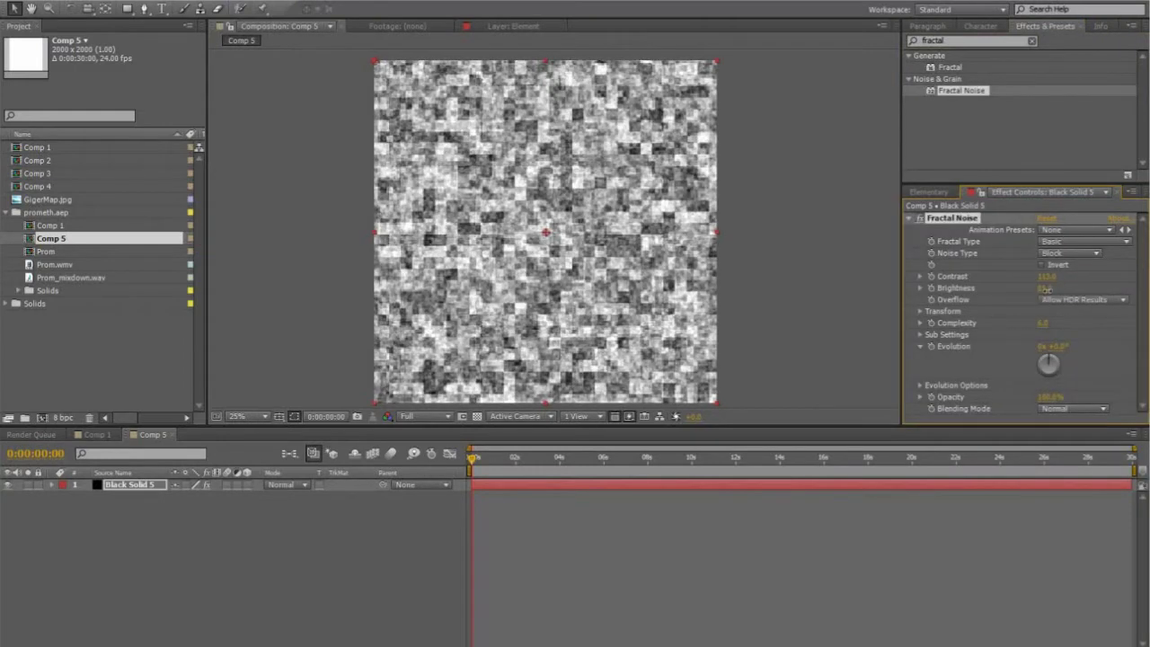
# Turn off Uniform Scaling in the noise transform and stretch the pattern into tall, narrow blocks with separate width and height scales
pyautogui.click(920, 311)
pyautogui.moveTo(1043, 350); pyautogui.dragTo(1110, 222)
pyautogui.moveTo(1044, 350); pyautogui.dragTo(1093, 253)
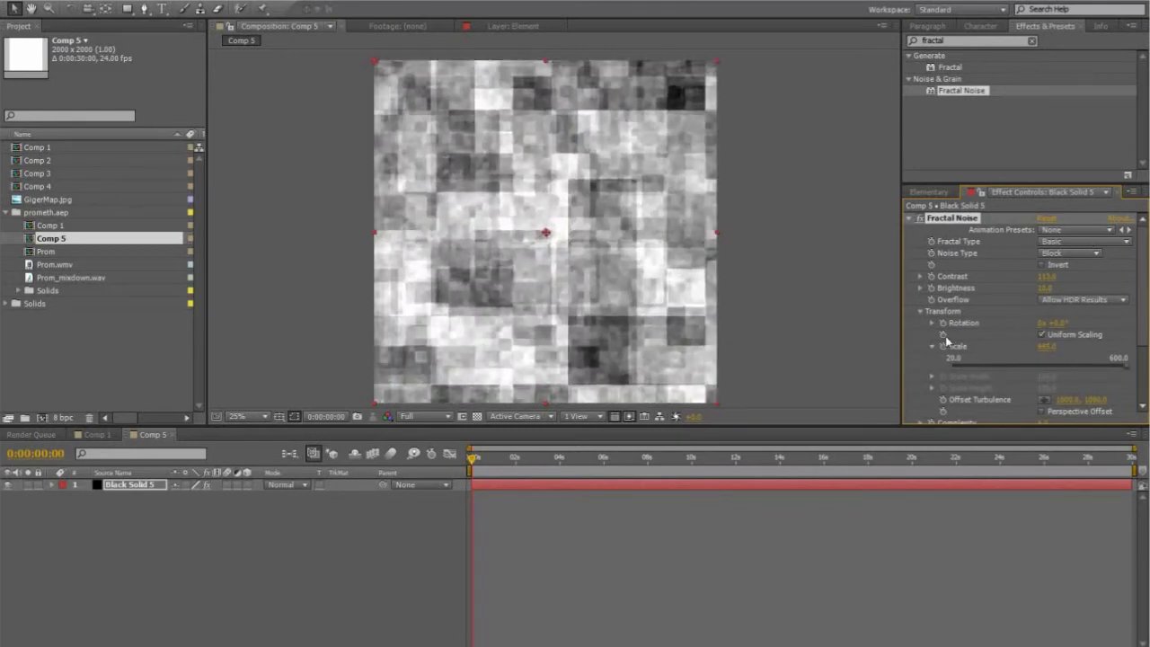
pyautogui.click(1043, 335)
pyautogui.moveTo(1044, 361); pyautogui.dragTo(1100, 252)
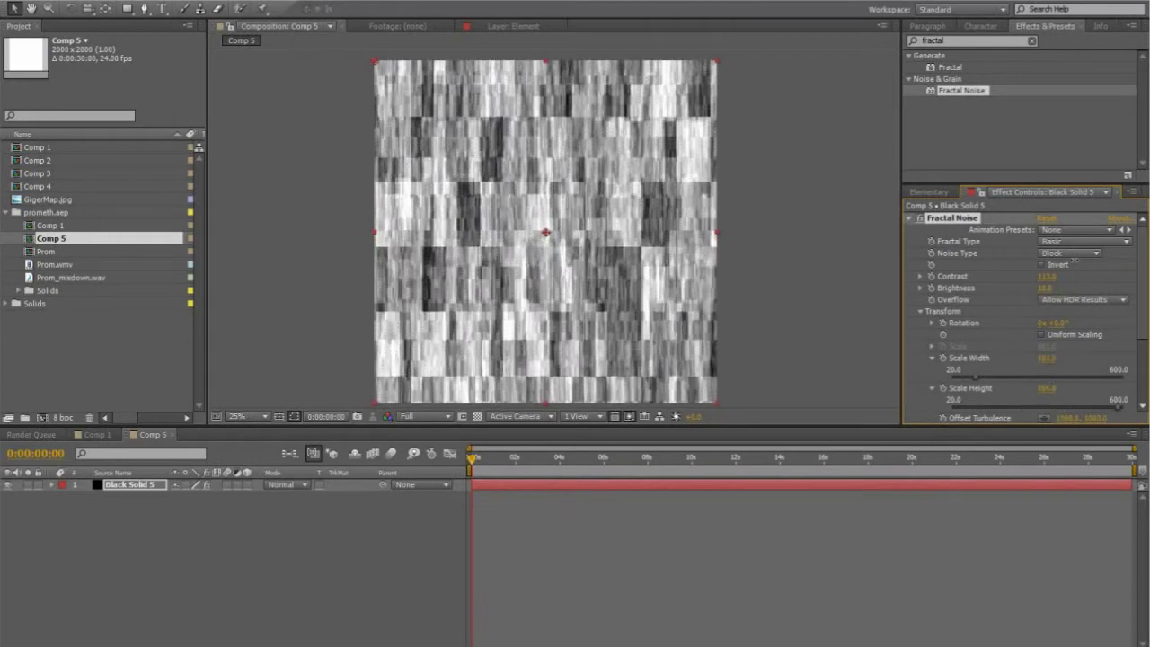
pyautogui.moveTo(1067, 312); pyautogui.dragTo(1070, 315)
pyautogui.moveTo(1046, 389); pyautogui.dragTo(1073, 389)
# Duplicate the noise layer and lower the copy's complexity to 1.4 along with its contrast
pyautogui.click(561, 496)
pyautogui.hotkey('ctrl', 'a')
pyautogui.hotkey('ctrl', 'd')
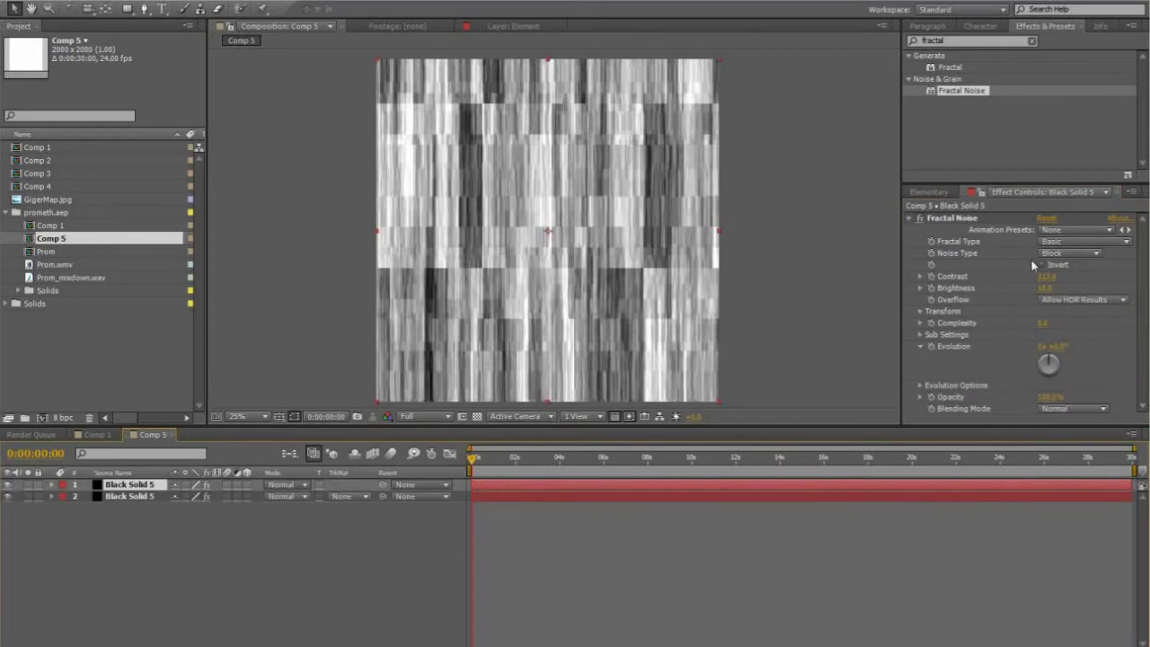
pyautogui.moveTo(1043, 326); pyautogui.dragTo(651, 362)
pyautogui.moveTo(1048, 282); pyautogui.dragTo(903, 294)
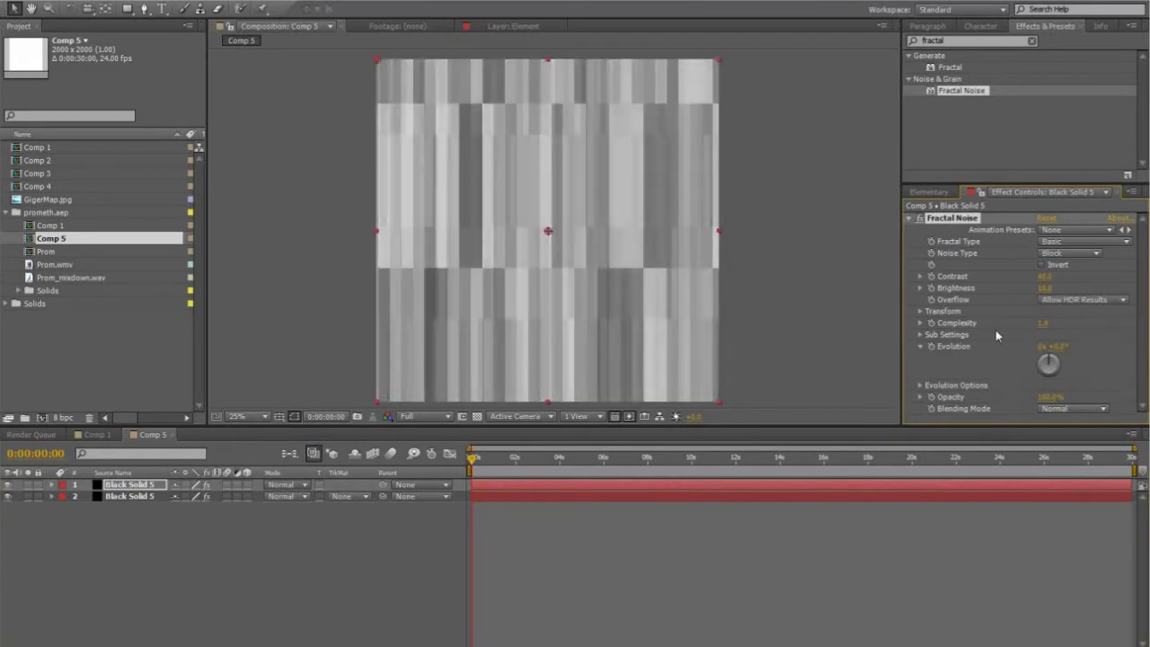
# Enlarge the upper noise layer's scale width and scale height into large blocks and raise its contrast slightly
pyautogui.click(921, 311)
pyautogui.moveTo(1050, 362); pyautogui.dragTo(1097, 363)
pyautogui.moveTo(1044, 397); pyautogui.dragTo(1101, 396)
pyautogui.moveTo(1140, 239); pyautogui.dragTo(1054, 276)
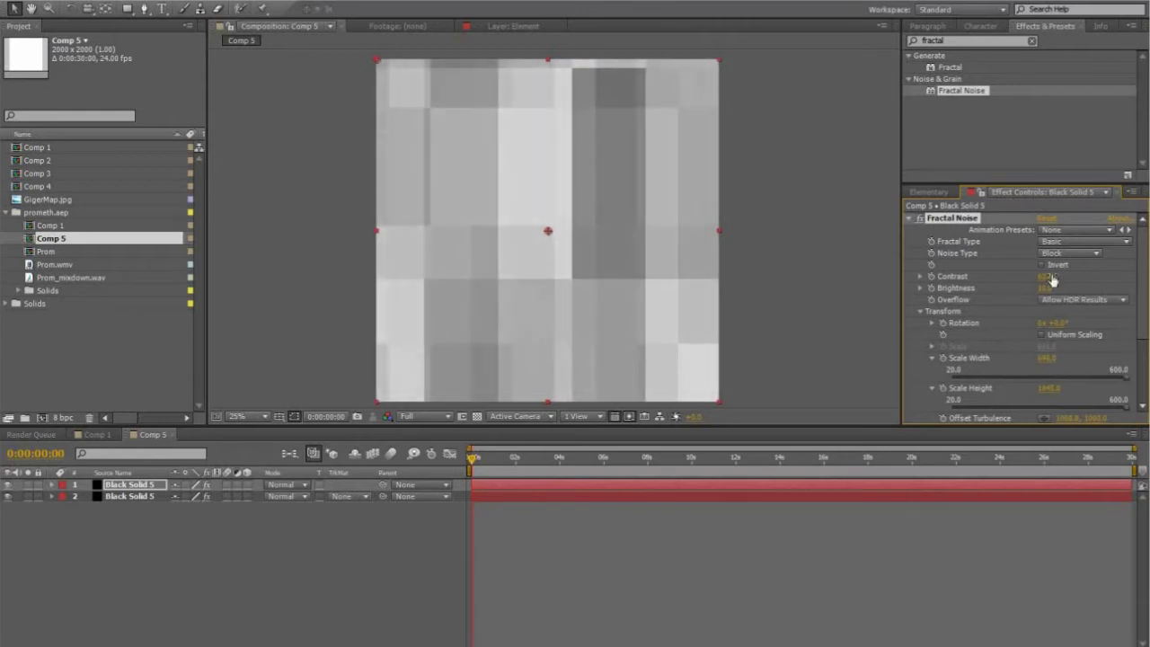
# Apply Fast Blur to the upper noise layer with a slight blurriness and Repeat Edge Pixels on
pyautogui.click(944, 41)
pyautogui.write('fast')
pyautogui.scroll(-2, 950, 119)
pyautogui.doubleClick(957, 164)
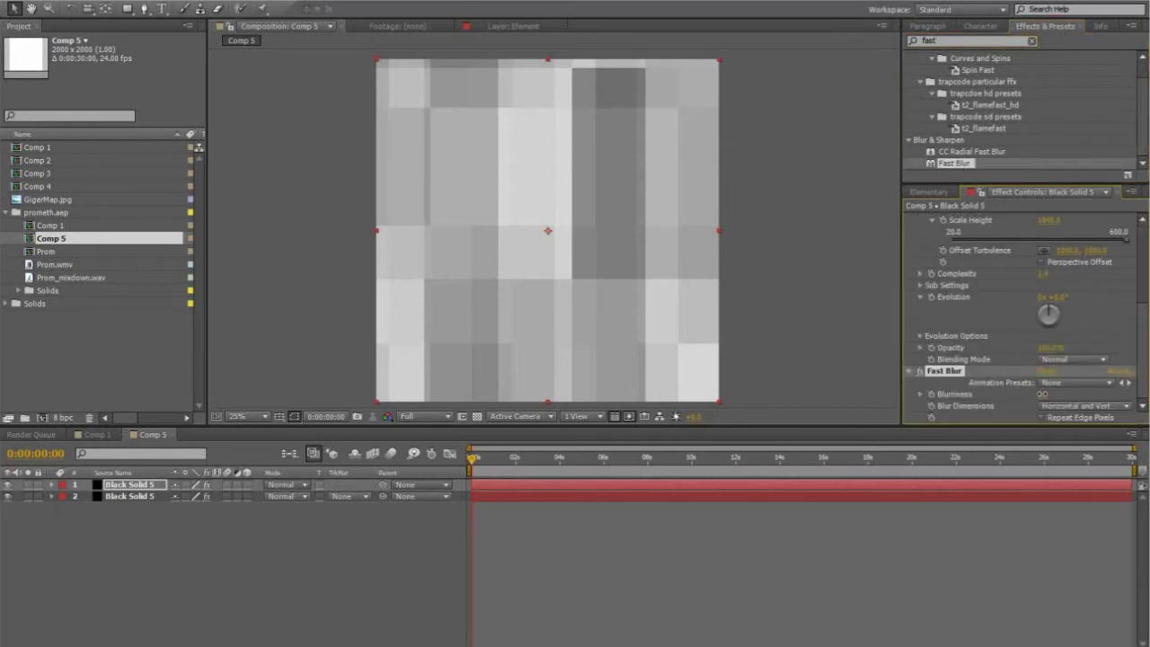
pyautogui.moveTo(1045, 394); pyautogui.dragTo(1054, 393)
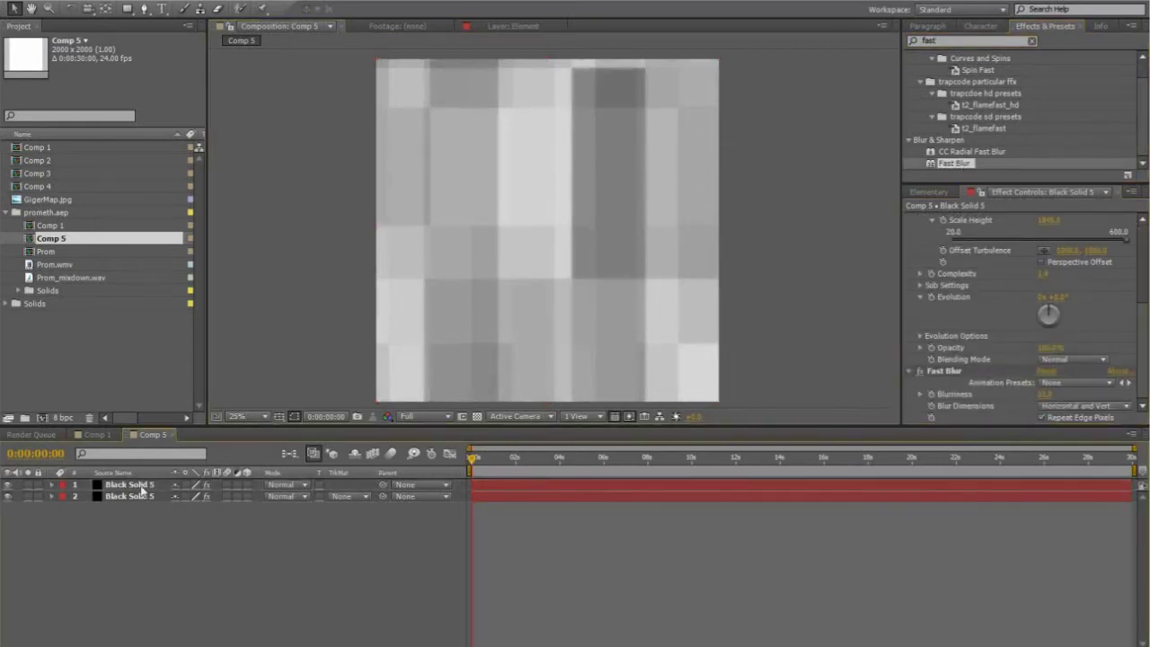
# Pre-compose the blurred upper noise layer as Disp
pyautogui.rightClick(67, 490)
pyautogui.click(54, 485)
pyautogui.click(459, 332)
pyautogui.moveTo(620, 255); pyautogui.dragTo(485, 257)
pyautogui.write('Dep')
pyautogui.click(606, 392)
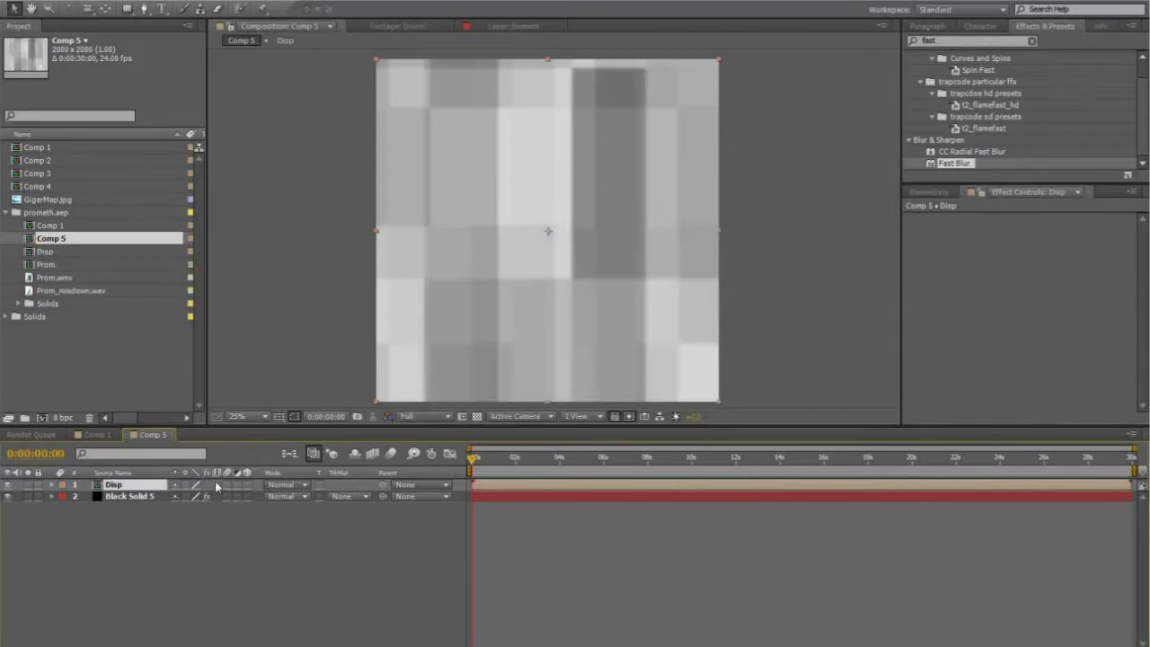
# Hide the Disp layer and apply the Displacement Map effect to the remaining black solid
pyautogui.click(9, 485)
pyautogui.click(133, 497)
pyautogui.moveTo(939, 41); pyautogui.dragTo(880, 57)
pyautogui.write('di')
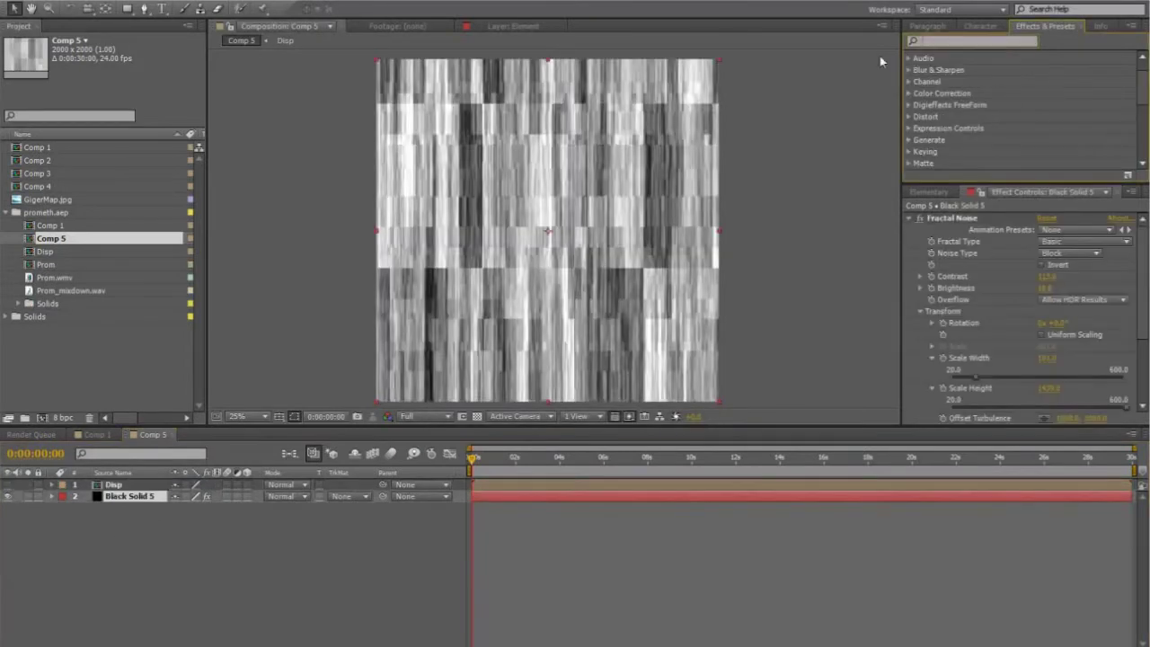
pyautogui.write('sp')
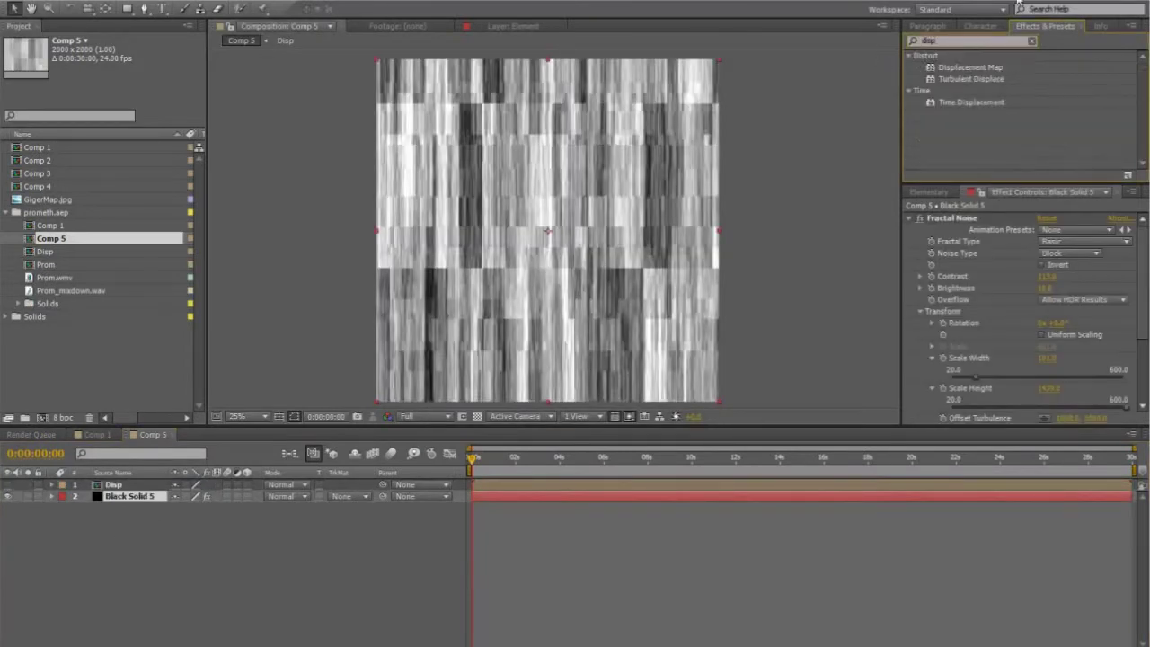
pyautogui.moveTo(981, 70); pyautogui.dragTo(147, 494)
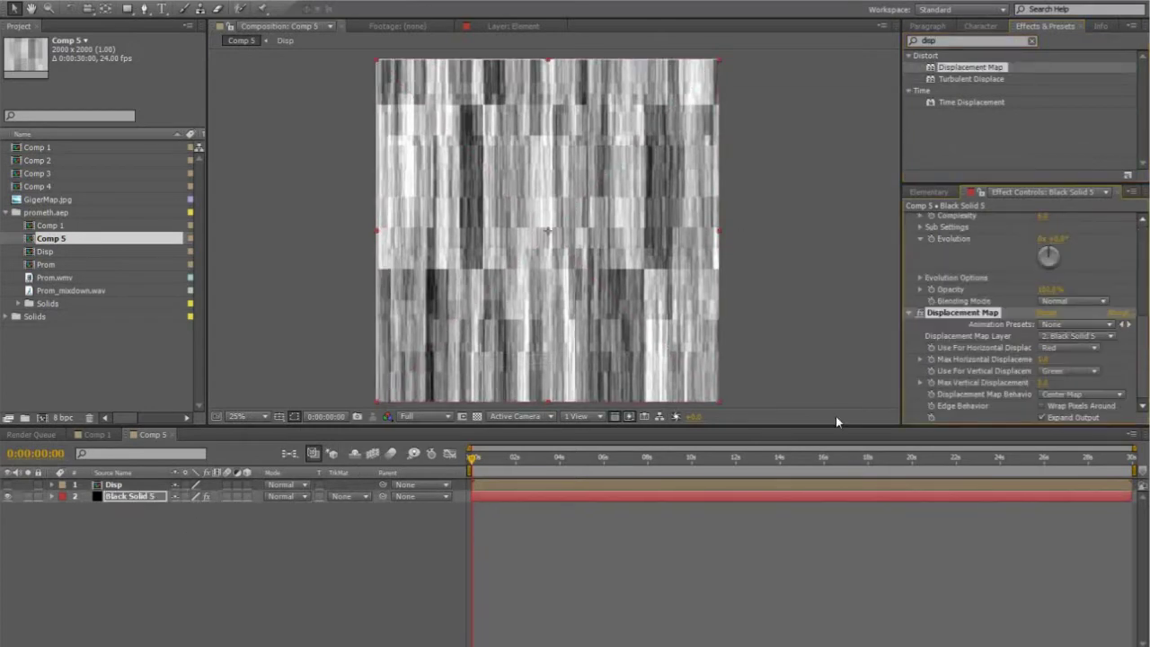
# Use Disp as the displacement map layer and increase the maximum horizontal and vertical displacement
pyautogui.click(1069, 338)
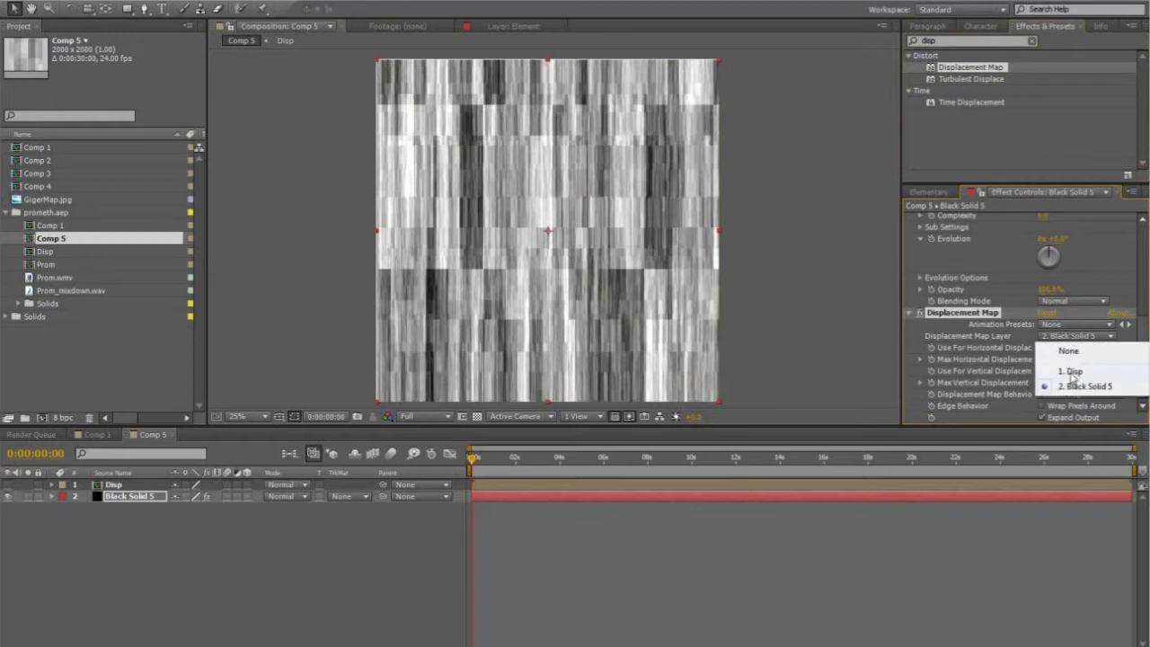
pyautogui.click(1071, 372)
pyautogui.moveTo(1042, 359); pyautogui.dragTo(1096, 358)
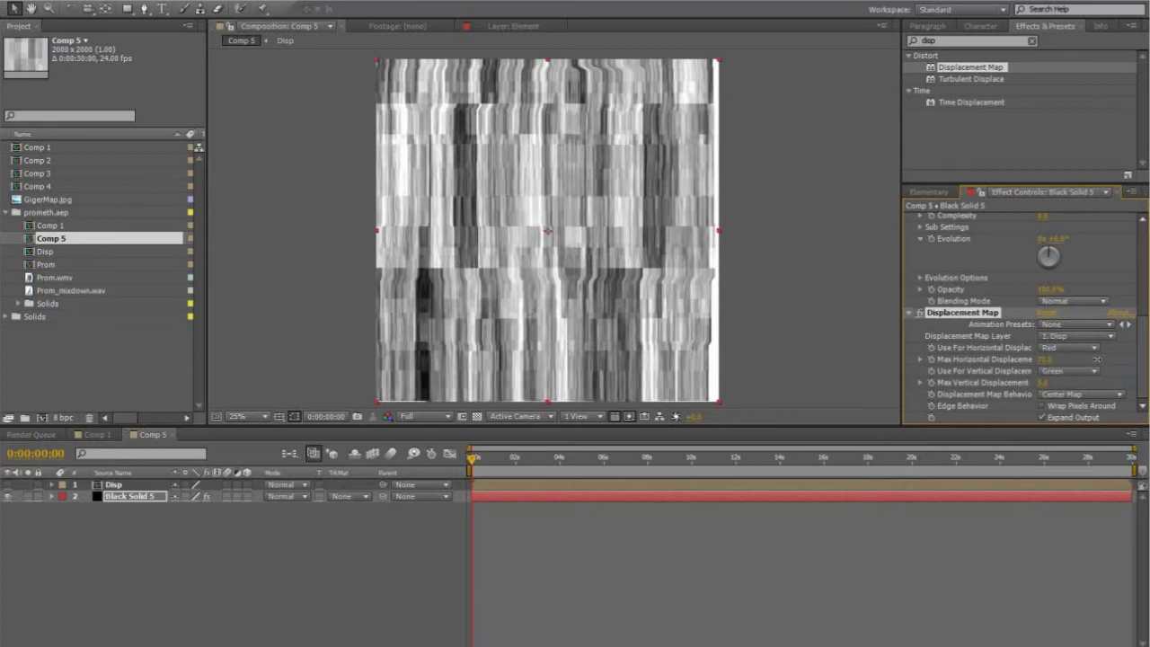
pyautogui.moveTo(1043, 384); pyautogui.dragTo(1058, 384)
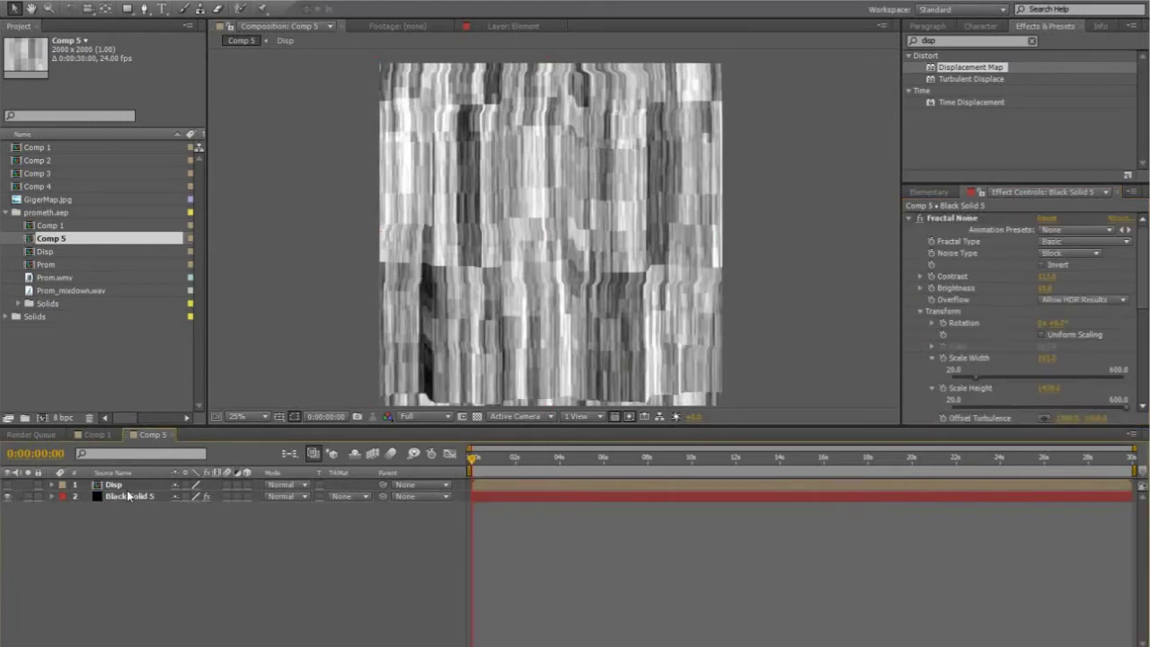
# Duplicate the displaced noise solid and place the copy above all other layers
pyautogui.hotkey('ctrl', 'd')
pyautogui.hotkey('ctrl', 'shift', ']')
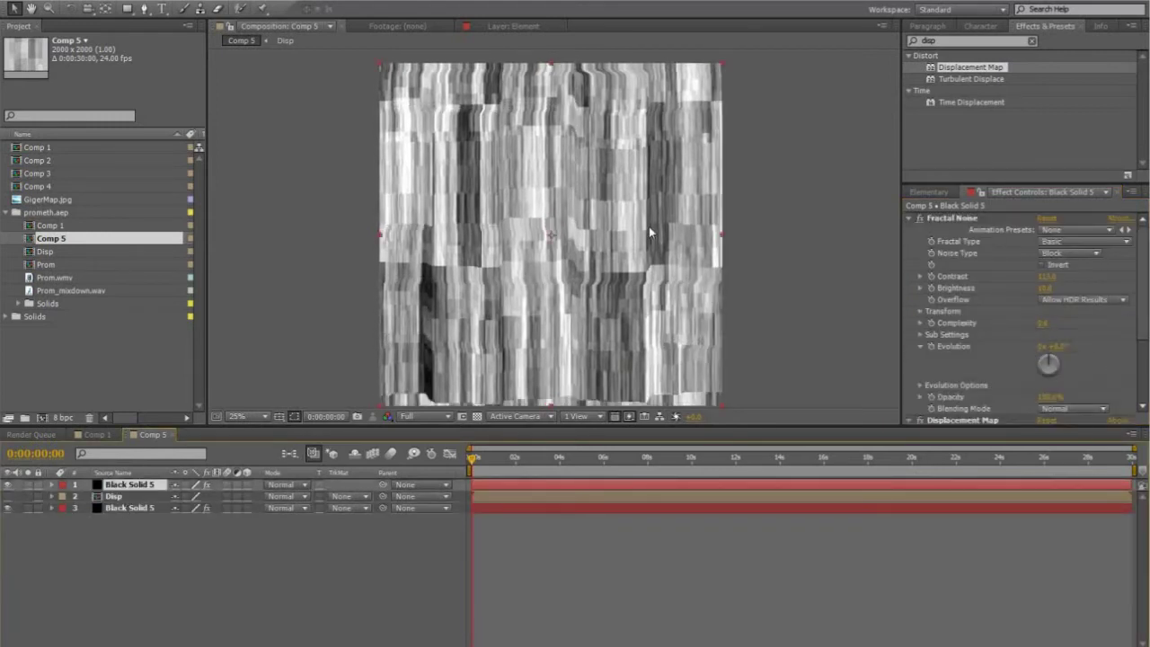
# Darken the top noise copy with contrast 168 and brightness -47, and reduce its scale width to make thin vertical streaks
pyautogui.moveTo(1049, 284)
pyautogui.mouseDown()
pyautogui.moveTo(1042, 290)
pyautogui.moveTo(1062, 289)
pyautogui.mouseUp()
pyautogui.scroll(-3, 1079, 331)
pyautogui.scroll(3, 1033, 319)
pyautogui.scroll(-1, 922, 295)
pyautogui.click(920, 282)
pyautogui.moveTo(1041, 327)
pyautogui.mouseDown()
pyautogui.moveTo(973, 330)
pyautogui.moveTo(984, 331)
pyautogui.mouseUp()
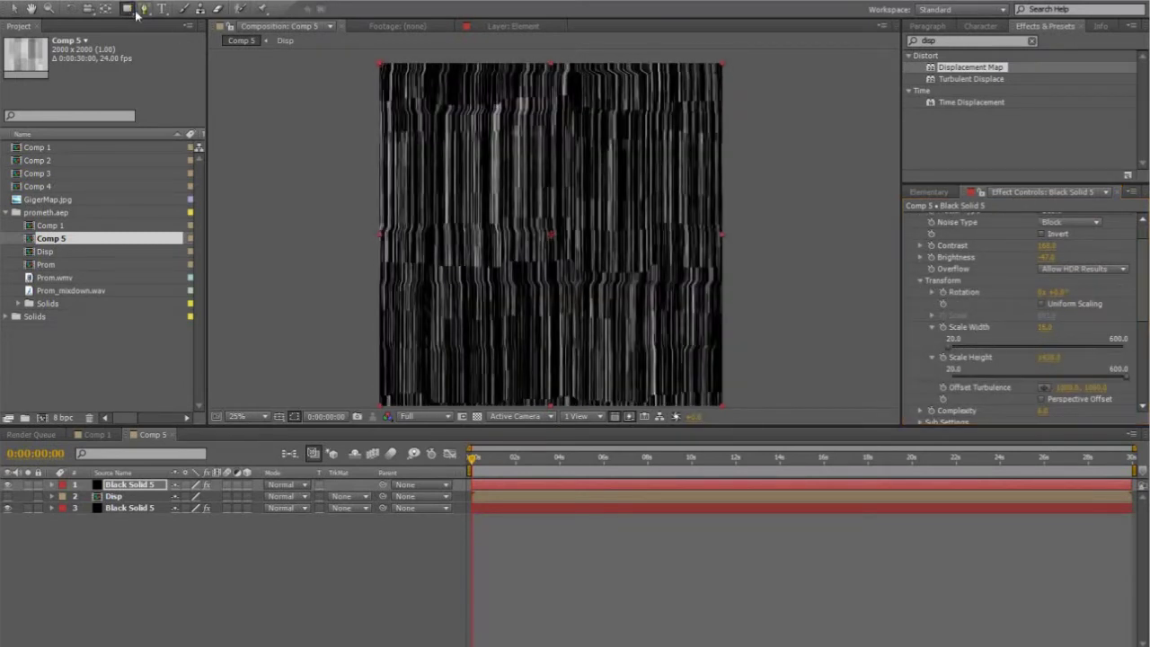
# Mask the top noise copy with three thin full-width horizontal rectangles spread over the map's height
pyautogui.moveTo(375, 99); pyautogui.dragTo(726, 120)
pyautogui.moveTo(365, 258); pyautogui.dragTo(727, 245)
pyautogui.scroll(-1, 726, 245)
pyautogui.scroll(1, 730, 290)
pyautogui.moveTo(766, 283); pyautogui.dragTo(591, 302)
pyautogui.moveTo(591, 302); pyautogui.dragTo(593, 334, button='middle')
pyautogui.press('v')
pyautogui.click(472, 186)
pyautogui.click(753, 212)
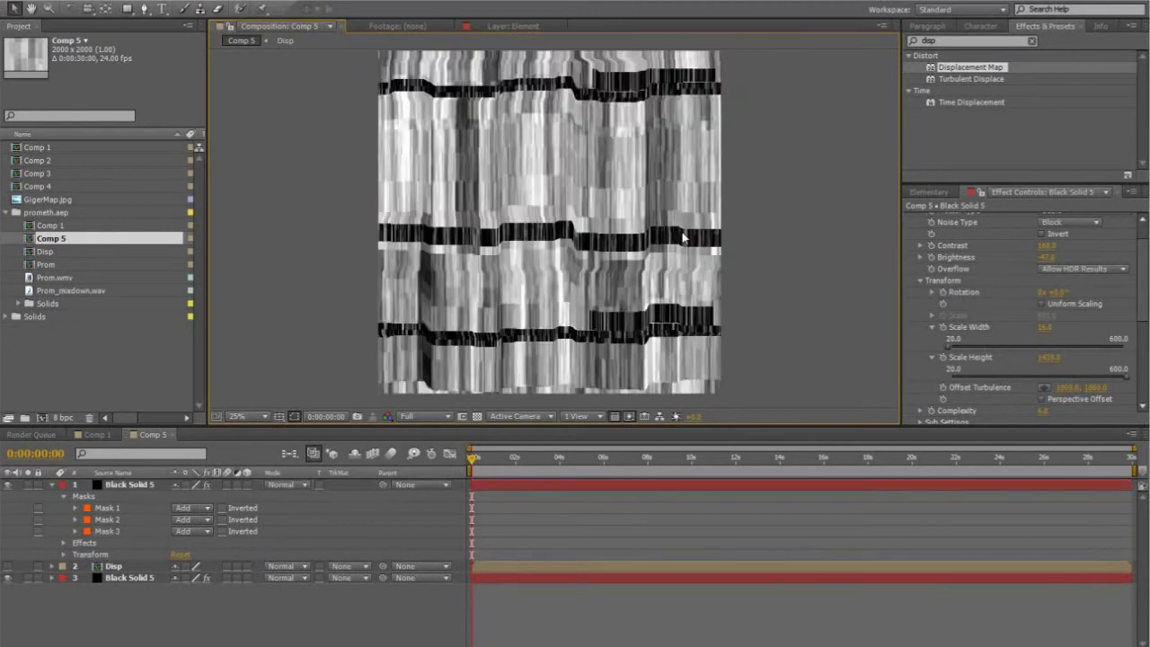
# Create a new black solid of 100 x 100 pixels in Comp 5
pyautogui.moveTo(685, 237); pyautogui.dragTo(684, 277, button='middle')
pyautogui.scroll(1, 648, 229)
pyautogui.moveTo(648, 220); pyautogui.dragTo(654, 144, button='middle')
pyautogui.scroll(-1, 629, 179)
pyautogui.moveTo(655, 183); pyautogui.dragTo(667, 212, button='middle')
pyautogui.moveTo(666, 207); pyautogui.dragTo(666, 206)
pyautogui.rightClick(764, 204)
pyautogui.rightClick(752, 320)
pyautogui.moveTo(780, 327)
pyautogui.click(650, 365)
pyautogui.click(794, 302)
pyautogui.write('100')
pyautogui.press('Tab')
pyautogui.write('1100')
pyautogui.press('Return')
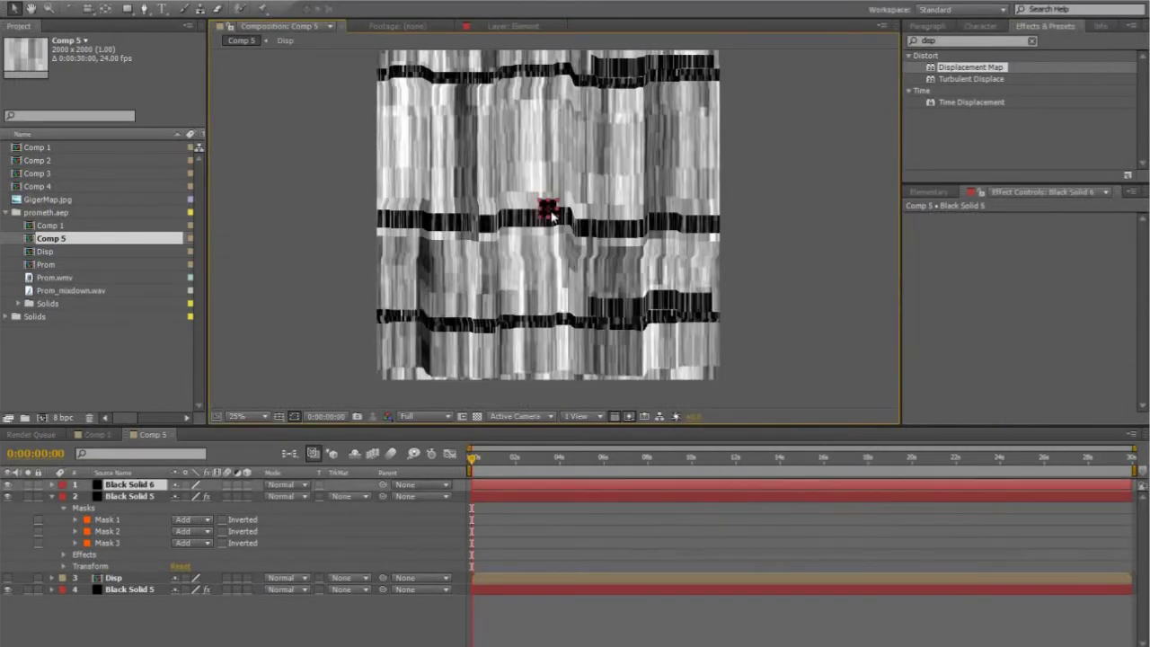
# Pre-compose the small black solid, leaving all attributes in Comp 5
pyautogui.click(13, 0)
pyautogui.click(56, 483)
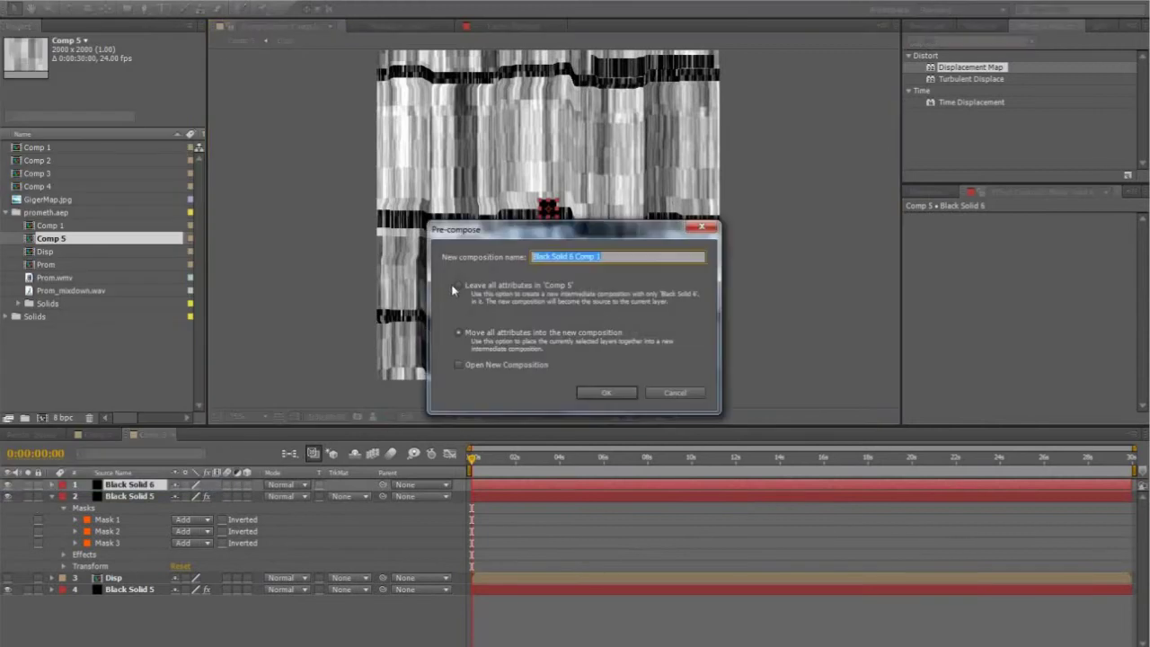
pyautogui.click(459, 286)
pyautogui.click(607, 393)
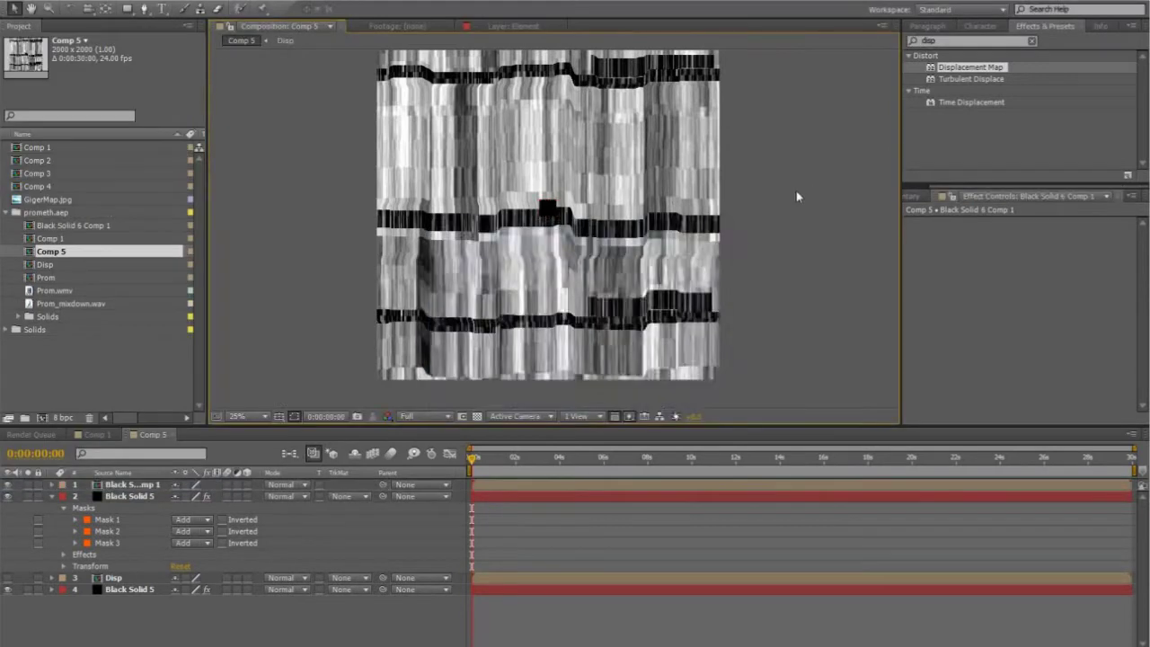
# Draw rectangular masks on the solid inside its pre-comp: one outer square and four smaller squares in a two-by-two grid
pyautogui.scroll(2, 557, 199)
pyautogui.moveTo(557, 198); pyautogui.dragTo(536, 187, button='middle')
pyautogui.click(128, 9)
pyautogui.click(190, 7)
pyautogui.click(131, 484)
pyautogui.moveTo(468, 153)
pyautogui.mouseDown()
pyautogui.moveTo(491, 301)
pyautogui.moveTo(600, 286)
pyautogui.mouseUp()
pyautogui.moveTo(474, 159); pyautogui.dragTo(528, 212)
pyautogui.moveTo(535, 160); pyautogui.dragTo(593, 212)
pyautogui.moveTo(473, 220); pyautogui.dragTo(522, 276)
pyautogui.moveTo(537, 219); pyautogui.dragTo(589, 279)
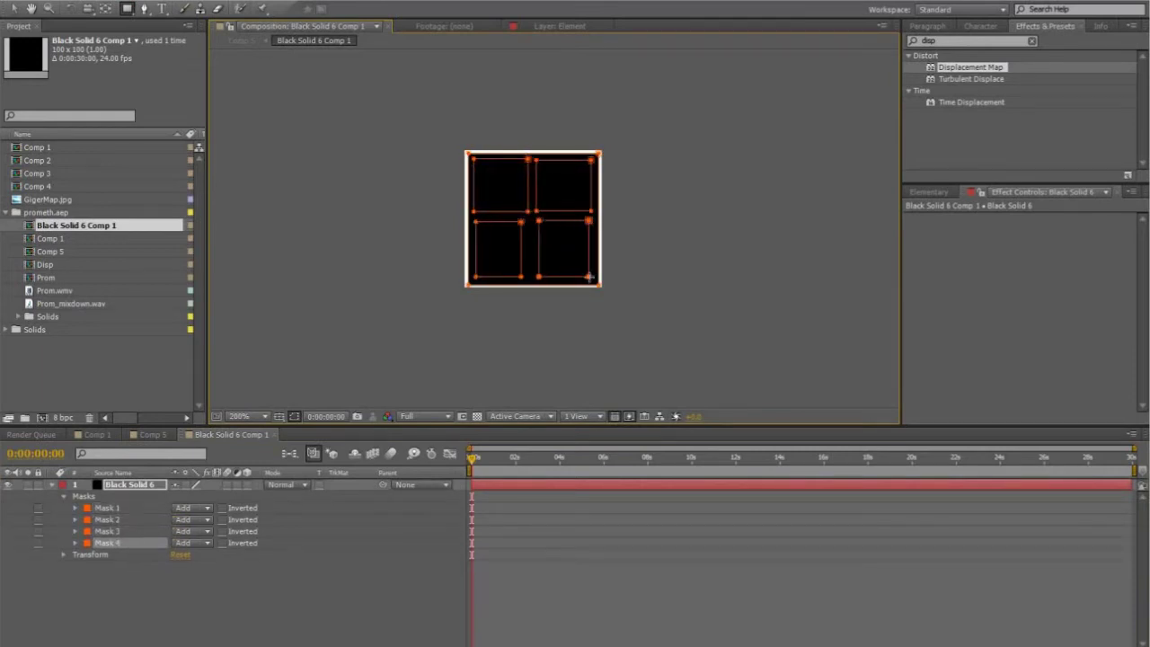
# Set the four inner square masks to Subtract so only a window-like frame is kept
pyautogui.keyDown('shift'); pyautogui.click(107, 519); pyautogui.keyUp('shift')
pyautogui.click(191, 542)
pyautogui.click(241, 558)
# Reshape the four subtracted masks by moving their vertices and curving their corners for an irregular, rounded look
pyautogui.moveTo(522, 245); pyautogui.dragTo(529, 246)
pyautogui.moveTo(144, 9); pyautogui.dragTo(160, 54)
pyautogui.moveTo(474, 212); pyautogui.dragTo(480, 217)
pyautogui.moveTo(592, 221); pyautogui.dragTo(597, 226)
pyautogui.moveTo(592, 161); pyautogui.dragTo(602, 171)
pyautogui.moveTo(592, 212)
pyautogui.mouseDown()
pyautogui.moveTo(578, 221)
pyautogui.moveTo(587, 217)
pyautogui.mouseUp()
pyautogui.moveTo(592, 162); pyautogui.dragTo(530, 167)
pyautogui.moveTo(529, 212); pyautogui.dragTo(540, 200)
pyautogui.moveTo(528, 160)
pyautogui.mouseDown()
pyautogui.moveTo(541, 169)
pyautogui.moveTo(531, 168)
pyautogui.mouseUp()
pyautogui.click(529, 160)
pyautogui.moveTo(528, 212); pyautogui.dragTo(532, 209)
pyautogui.moveTo(539, 221); pyautogui.dragTo(536, 228)
pyautogui.moveTo(529, 277); pyautogui.dragTo(522, 281)
pyautogui.moveTo(476, 277); pyautogui.dragTo(476, 280)
pyautogui.click(626, 224)
pyautogui.click(625, 224)
# Draw a diagonal teardrop mask with the Pen tool in each of the two upper openings of the black solid
pyautogui.scroll(1, 620, 221)
pyautogui.press('g')
pyautogui.click(419, 113)
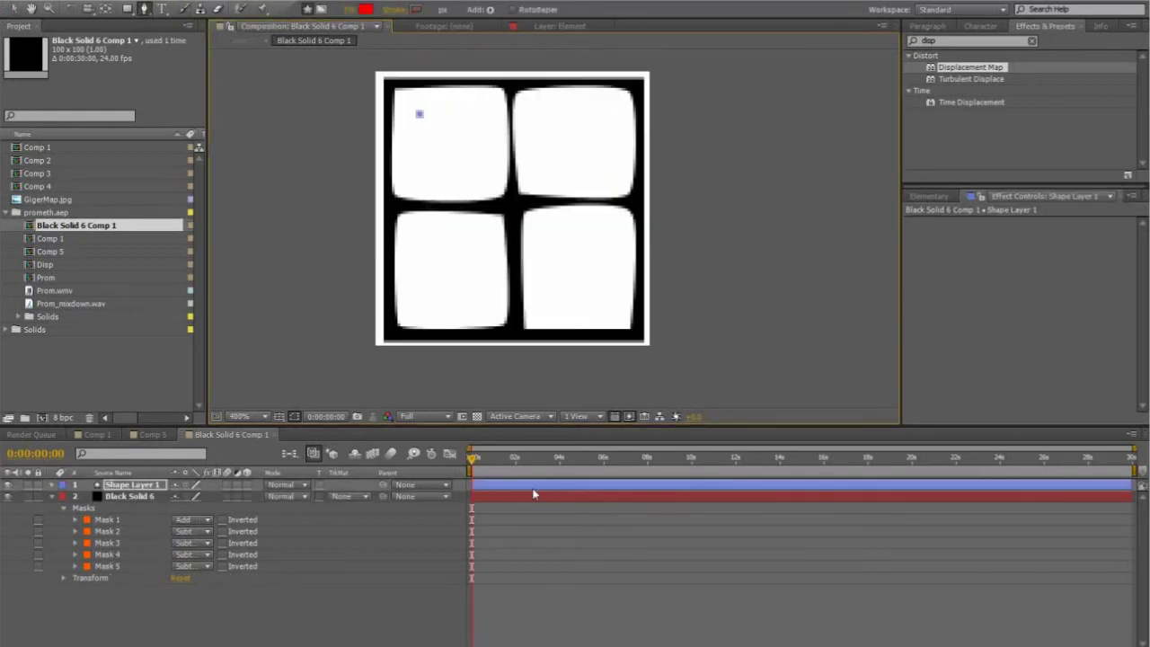
pyautogui.hotkey('ctrl', 'z')
pyautogui.click(541, 482)
pyautogui.click(413, 106)
pyautogui.moveTo(471, 175); pyautogui.dragTo(442, 191)
pyautogui.click(414, 105)
pyautogui.click(607, 104)
pyautogui.moveTo(545, 174); pyautogui.dragTo(568, 193)
pyautogui.click(606, 105)
# Add a diagonal teardrop mask with the Pen tool in each of the two lower openings
pyautogui.click(552, 235)
pyautogui.moveTo(613, 310); pyautogui.dragTo(616, 318)
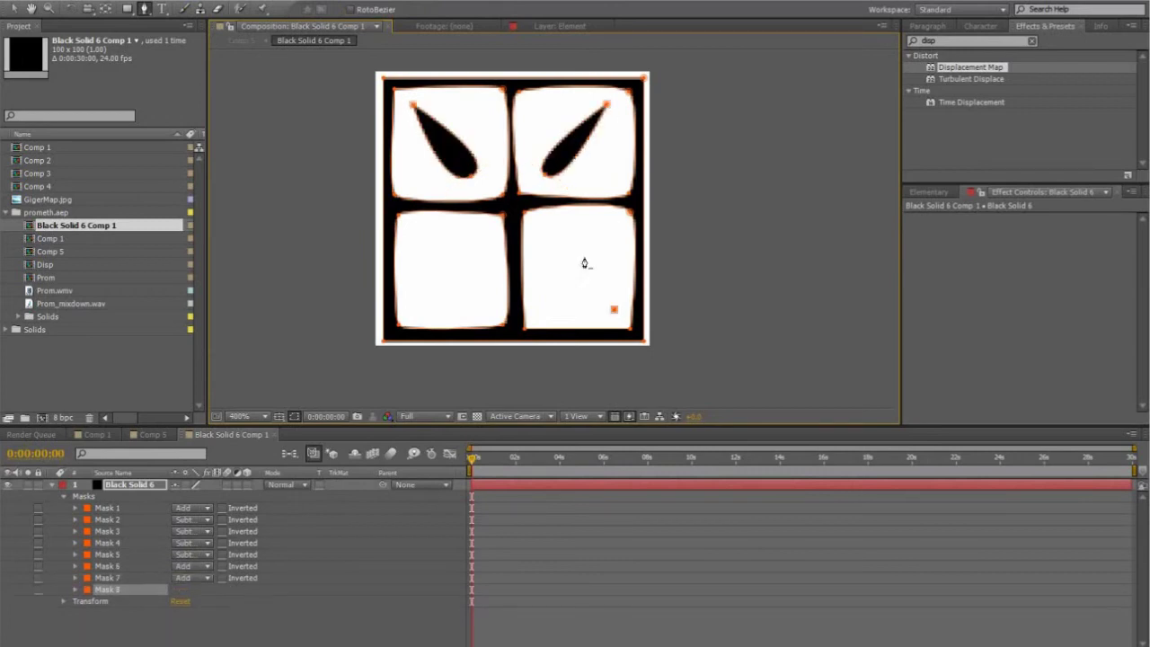
pyautogui.click(552, 235)
pyautogui.click(415, 313)
pyautogui.moveTo(460, 238); pyautogui.dragTo(492, 232)
pyautogui.click(415, 312)
pyautogui.press('F2')
pyautogui.press(',')
# Duplicate Black Solid 6 Comp 1 in the project and place the copy in Comp 5 beside the first symbol
pyautogui.click(152, 433)
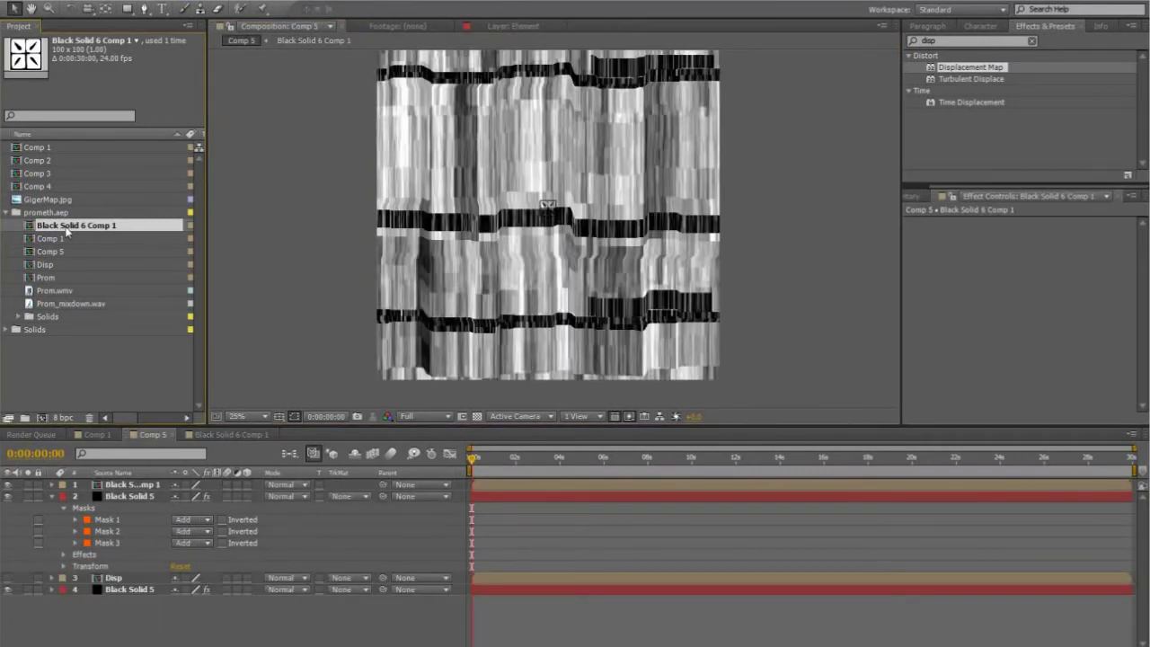
pyautogui.hotkey('ctrl', 'd')
pyautogui.press('Up')
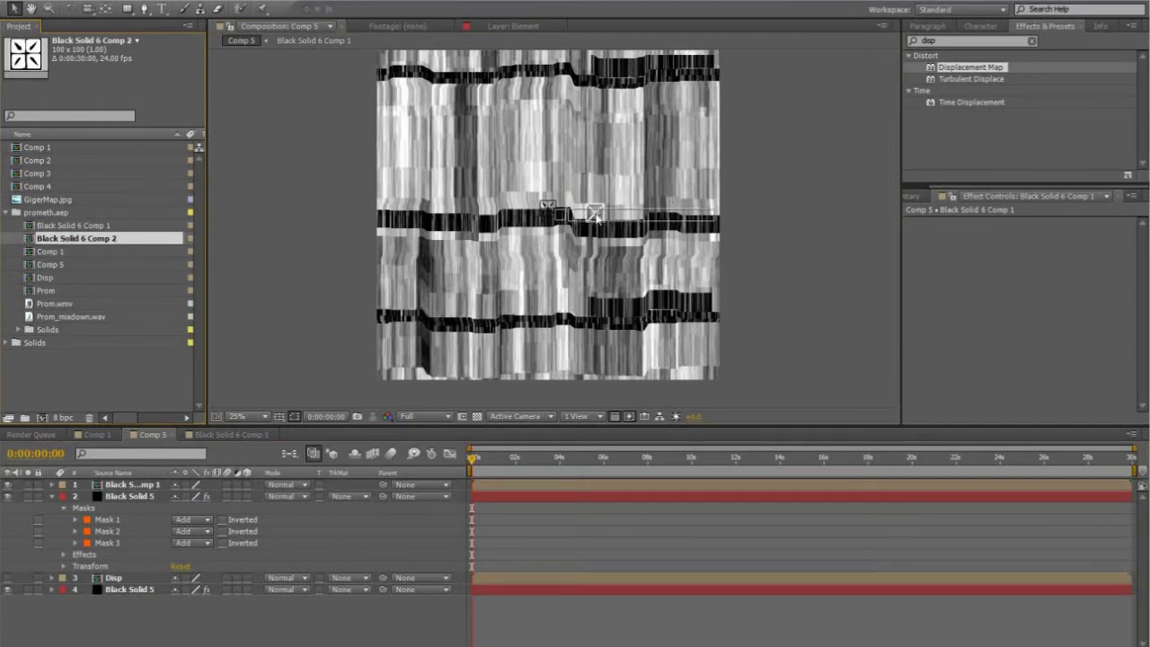
pyautogui.moveTo(598, 213); pyautogui.dragTo(597, 211)
pyautogui.click(767, 226)
# Replace the masks in Black Solid 6 Comp 2 with a rounded rectangle and a smaller inner one set to Subtract
pyautogui.scroll(2, 664, 228)
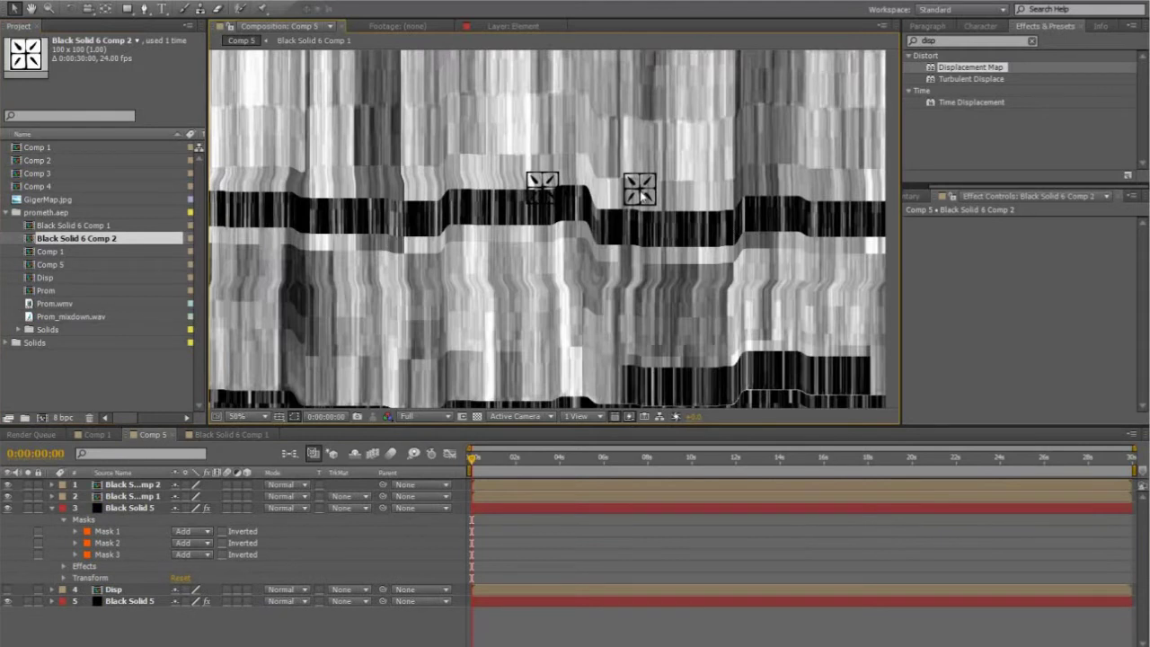
pyautogui.doubleClick(642, 196)
pyautogui.press('Delete')
pyautogui.click(127, 8)
pyautogui.moveTo(473, 157)
pyautogui.mouseDown()
pyautogui.moveTo(605, 291)
pyautogui.moveTo(583, 268)
pyautogui.mouseUp()
pyautogui.click(182, 520)
pyautogui.click(199, 565)
# Draw a wide chevron-shaped mask with the Pen tool near the upper edge inside the rounded frame
pyautogui.click(143, 8)
pyautogui.click(188, 9)
pyautogui.scroll(1, 440, 152)
pyautogui.click(429, 150)
pyautogui.moveTo(510, 122); pyautogui.dragTo(520, 116)
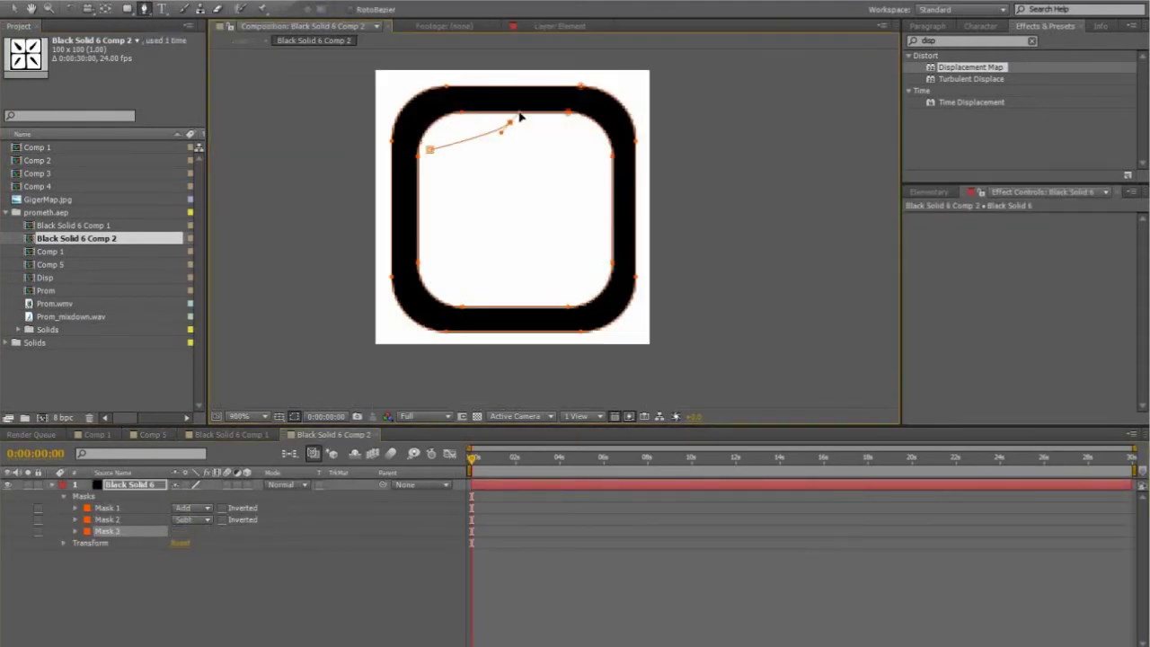
pyautogui.click(429, 150)
# Duplicate the chevron mask four times, shifting each copy down to stack five chevrons inside the frame
pyautogui.press('v')
pyautogui.doubleClick(510, 123)
pyautogui.hotkey('ctrl', 'd')
pyautogui.hotkey('shift', 'Down')
pyautogui.hotkey('shift', 'Down')
pyautogui.hotkey('shift', 'Down')
pyautogui.hotkey('shift', 'Down')
pyautogui.hotkey('shift', 'Down')
pyautogui.hotkey('ctrl', 'd')
pyautogui.hotkey('shift', 'Down')
pyautogui.hotkey('shift', 'Down')
pyautogui.hotkey('shift', 'Down')
pyautogui.hotkey('shift', 'Down')
pyautogui.hotkey('shift', 'Down')
pyautogui.hotkey('ctrl', 'd')
pyautogui.hotkey('shift', 'Down')
pyautogui.hotkey('shift', 'Down')
pyautogui.hotkey('shift', 'Down')
pyautogui.hotkey('shift', 'Down')
pyautogui.hotkey('shift', 'Down')
pyautogui.hotkey('ctrl', 'd')
pyautogui.hotkey('shift', 'Down')
pyautogui.hotkey('shift', 'Down')
pyautogui.hotkey('shift', 'Down')
pyautogui.hotkey('shift', 'Down')
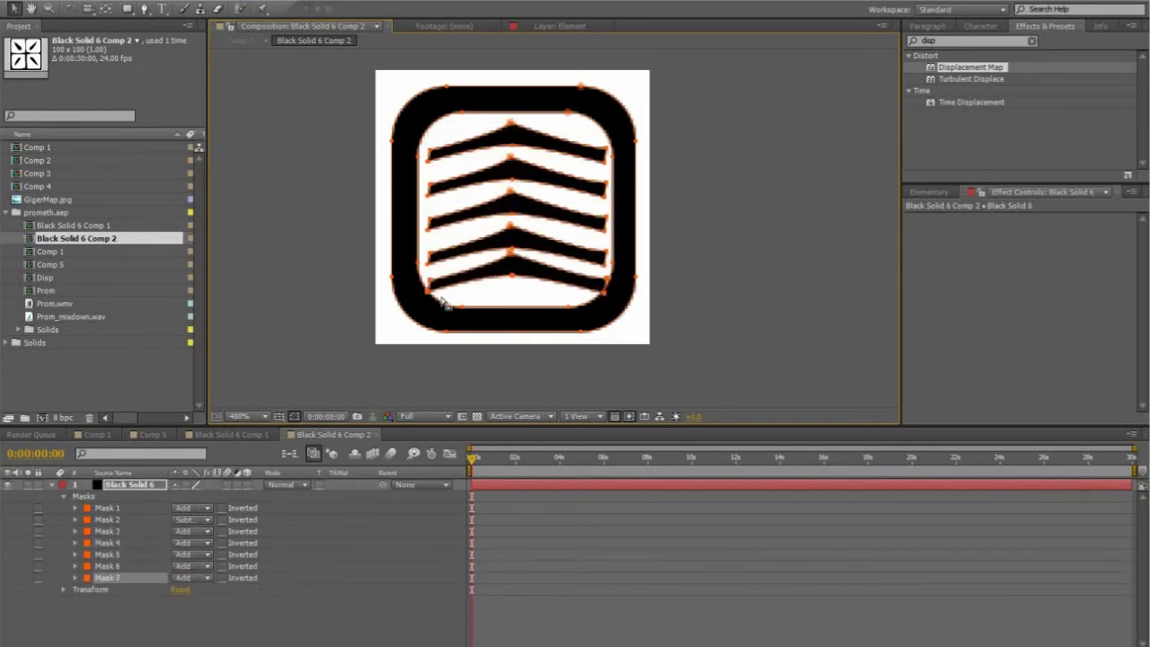
pyautogui.click(308, 526)
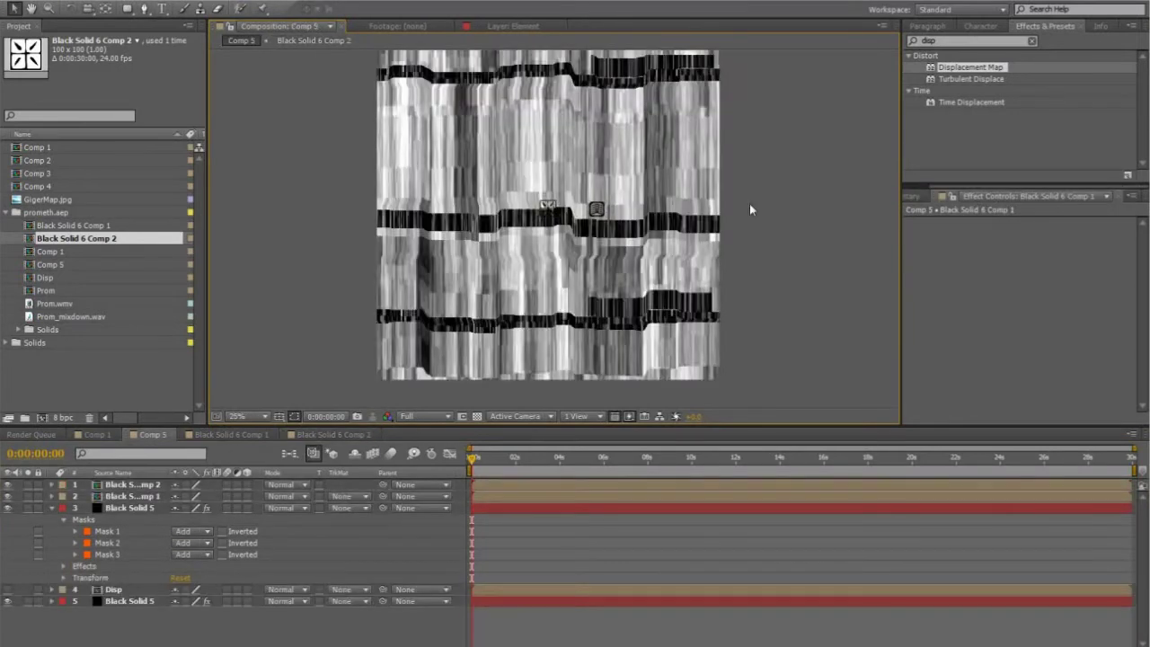
# Create a black solid 150 pixels wide and 2000 pixels high in Comp 5
pyautogui.moveTo(478, 123); pyautogui.dragTo(473, 148, button='middle')
pyautogui.rightClick(316, 105)
pyautogui.moveTo(326, 111)
pyautogui.click(188, 150)
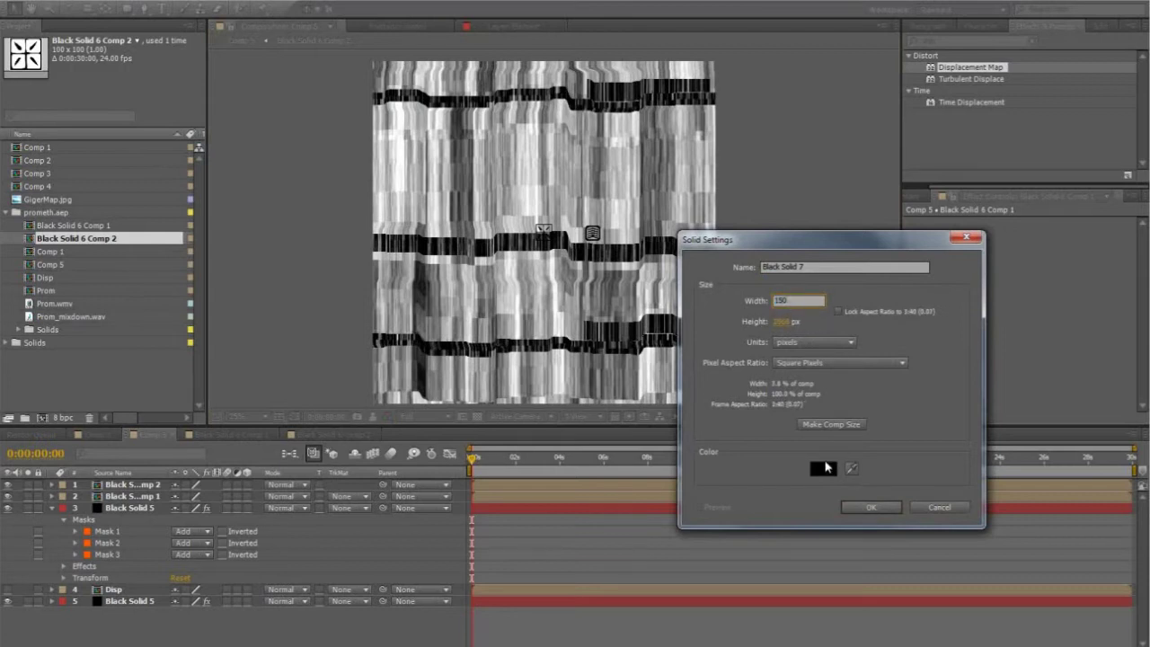
pyautogui.click(878, 508)
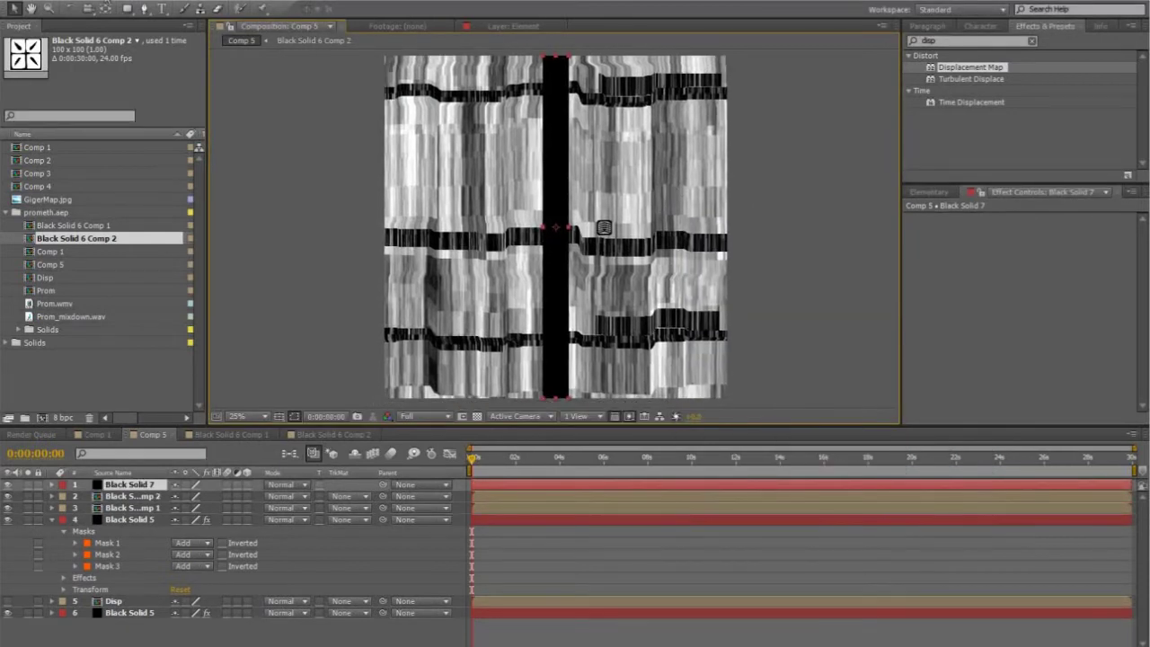
# Pre-compose the tall black solid and open the new composition
pyautogui.hotkey('ctrl', 'shift', 'c')
pyautogui.click(602, 395)
pyautogui.doubleClick(560, 149)
pyautogui.press('q')
pyautogui.scroll(-1, 578, 192)
pyautogui.scroll(1, 578, 193)
pyautogui.doubleClick(127, 8)
pyautogui.press('v')
pyautogui.hotkey('ctrl', 'z')
# Add a full-size rectangular mask to the tall black solid and narrow it to a thin strip along the centre
pyautogui.click(537, 485)
pyautogui.doubleClick(127, 9)
pyautogui.press('v')
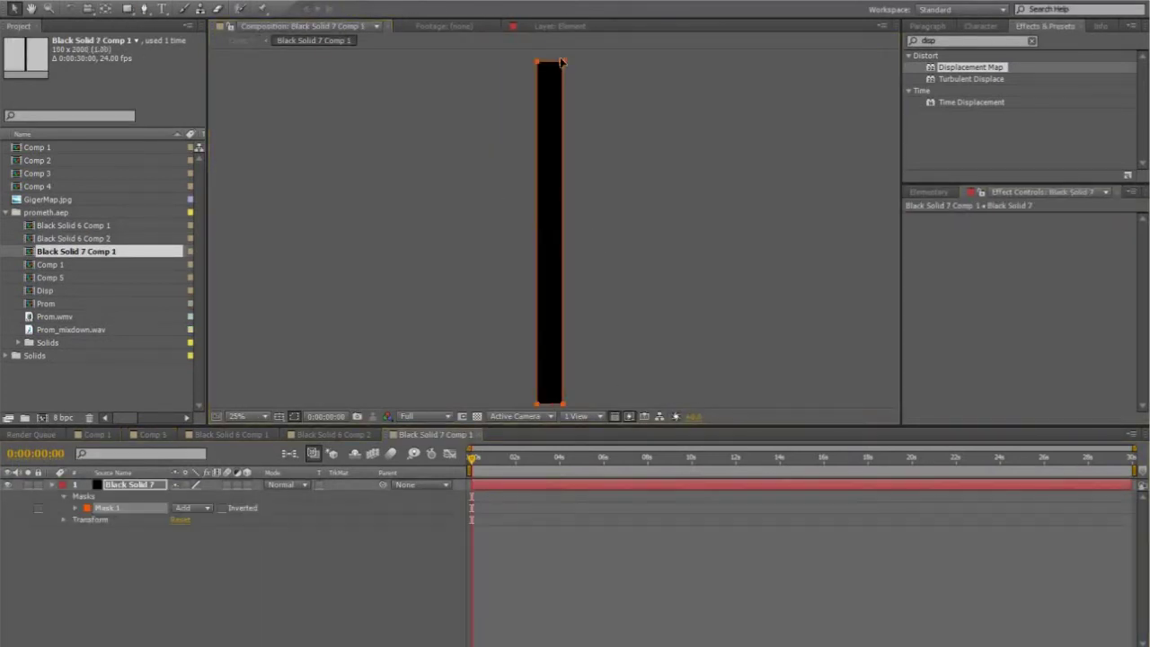
pyautogui.doubleClick(563, 62)
pyautogui.moveTo(537, 233); pyautogui.dragTo(548, 235)
pyautogui.click(581, 207)
pyautogui.scroll(2, 580, 206)
pyautogui.moveTo(581, 179); pyautogui.dragTo(589, 400, button='middle')
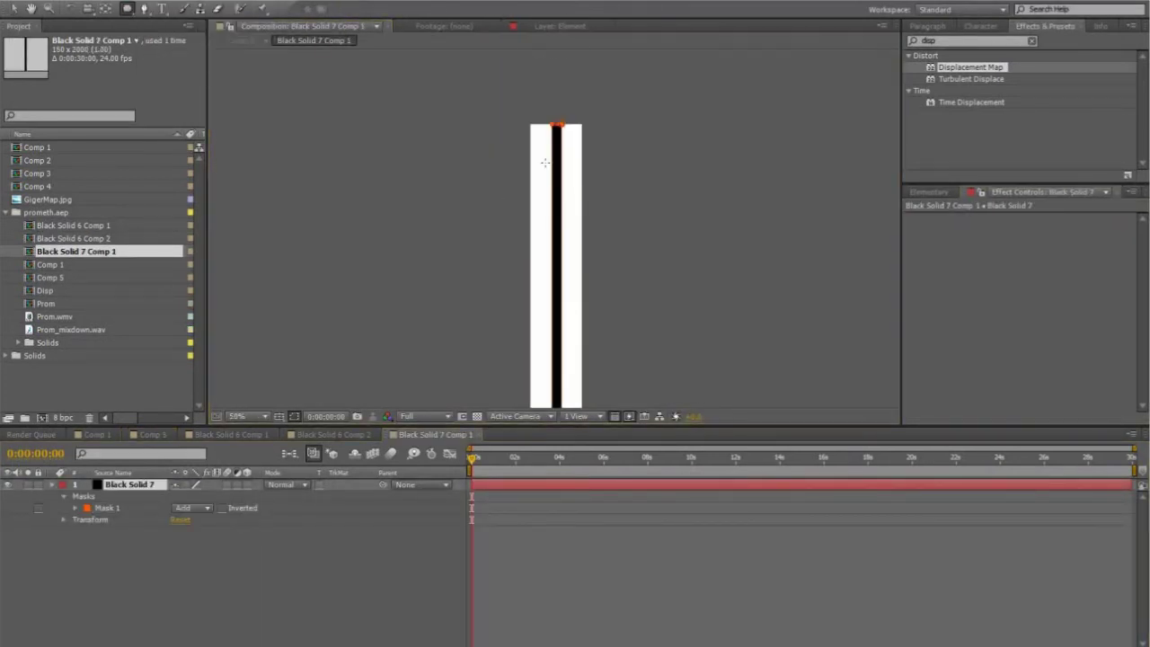
# Draw three tall elliptical masks centred on the black strip, one near its top end and two close together near mid-length
pyautogui.moveTo(546, 163); pyautogui.dragTo(570, 254)
pyautogui.moveTo(564, 278); pyautogui.dragTo(560, 68, button='middle')
pyautogui.moveTo(541, 75); pyautogui.dragTo(566, 136)
pyautogui.moveTo(564, 139); pyautogui.dragTo(560, 114, button='middle')
pyautogui.moveTo(538, 131); pyautogui.dragTo(564, 202)
pyautogui.scroll(2, 555, 118)
pyautogui.moveTo(556, 118); pyautogui.dragTo(590, 308, button='middle')
# Convert the bottom vertex of each of the three ellipses to a sharp corner point
pyautogui.press('g')
pyautogui.keyDown('alt'); pyautogui.click(577, 310); pyautogui.keyUp('alt')
pyautogui.moveTo(563, 161); pyautogui.dragTo(551, 278, button='middle')
pyautogui.keyDown('alt'); pyautogui.click(566, 150); pyautogui.keyUp('alt')
pyautogui.moveTo(587, 126); pyautogui.dragTo(555, 394, button='middle')
pyautogui.keyDown('alt'); pyautogui.click(534, 325); pyautogui.keyUp('alt')
pyautogui.moveTo(536, 327); pyautogui.dragTo(537, 375, button='middle')
# Reshape the top and side curves of the three masks into teardrops with broad rounded heads and straight tapering tails
pyautogui.moveTo(534, 118); pyautogui.dragTo(488, 119)
pyautogui.moveTo(554, 387); pyautogui.dragTo(567, 99, button='middle')
pyautogui.moveTo(567, 192); pyautogui.dragTo(575, 396, button='middle')
pyautogui.click(510, 254)
pyautogui.click(599, 254)
pyautogui.click(554, 126)
pyautogui.moveTo(554, 127); pyautogui.dragTo(490, 127)
pyautogui.moveTo(557, 126); pyautogui.dragTo(558, 65, button='middle')
pyautogui.click(559, 117)
pyautogui.moveTo(557, 64); pyautogui.dragTo(490, 76)
pyautogui.click(558, 380)
pyautogui.click(514, 228)
pyautogui.click(602, 228)
pyautogui.click(557, 76)
# Duplicate a teardrop mask, shrink the copy inside the original and set its mode to Subtract to hollow it
pyautogui.press('v')
pyautogui.hotkey('ctrl', 't')
pyautogui.hotkey('ctrl', 'd')
pyautogui.hotkey('ctrl', 't')
pyautogui.moveTo(629, 73); pyautogui.dragTo(629, 175)
pyautogui.click(191, 531)
pyautogui.click(200, 575)
# Duplicate the small Subtract mask for the other two teardrops, ordering the copies below their outer masks so both are hollowed
pyautogui.scroll(-2, 575, 232)
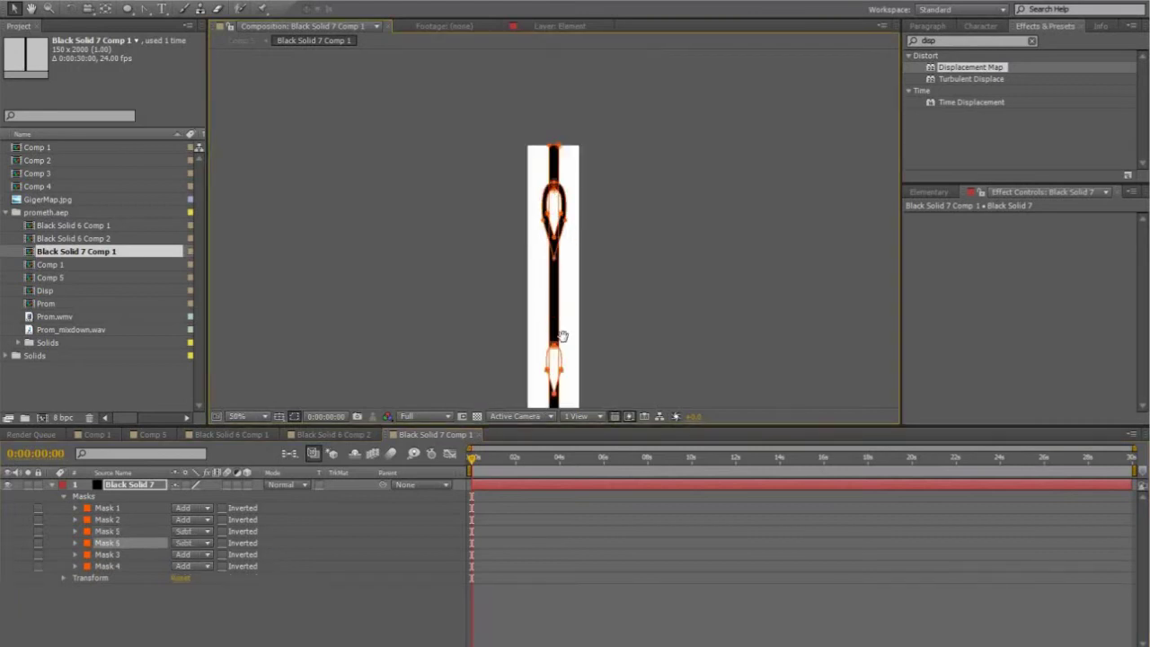
pyautogui.moveTo(551, 350); pyautogui.dragTo(555, 73, button='middle')
pyautogui.moveTo(555, 74); pyautogui.dragTo(555, 168)
pyautogui.scroll(1, 551, 184)
pyautogui.moveTo(110, 543); pyautogui.dragTo(111, 572)
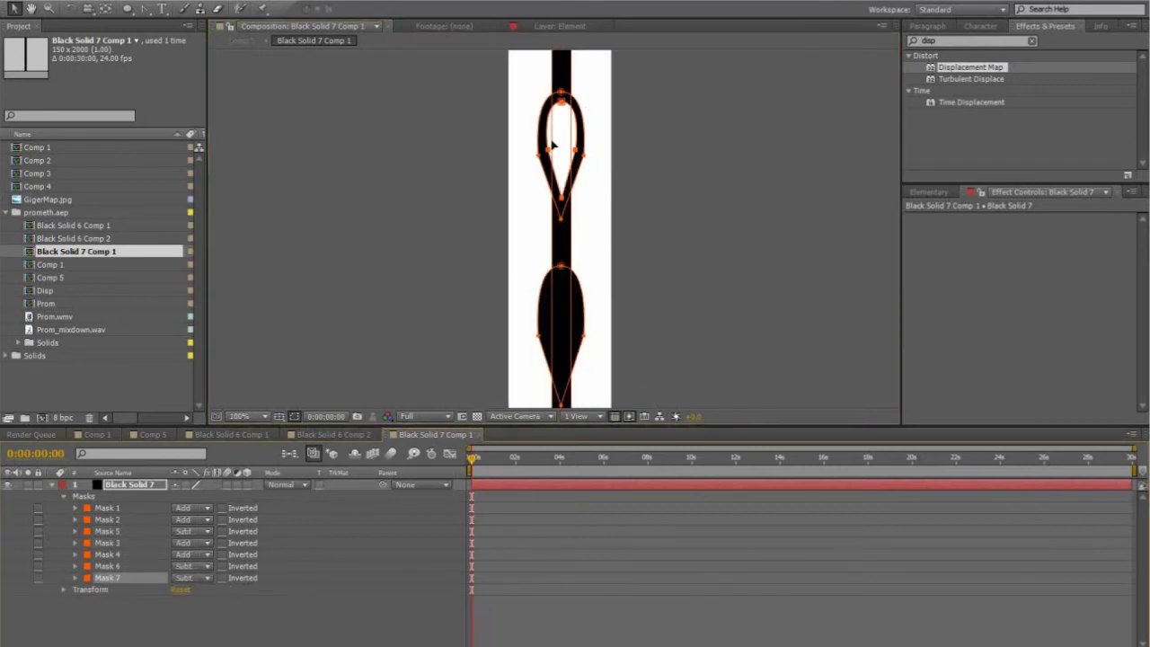
pyautogui.click(605, 264)
pyautogui.scroll(-4, 605, 264)
pyautogui.scroll(1, 596, 215)
pyautogui.moveTo(597, 215); pyautogui.dragTo(597, 255, button='middle')
pyautogui.scroll(2, 545, 275)
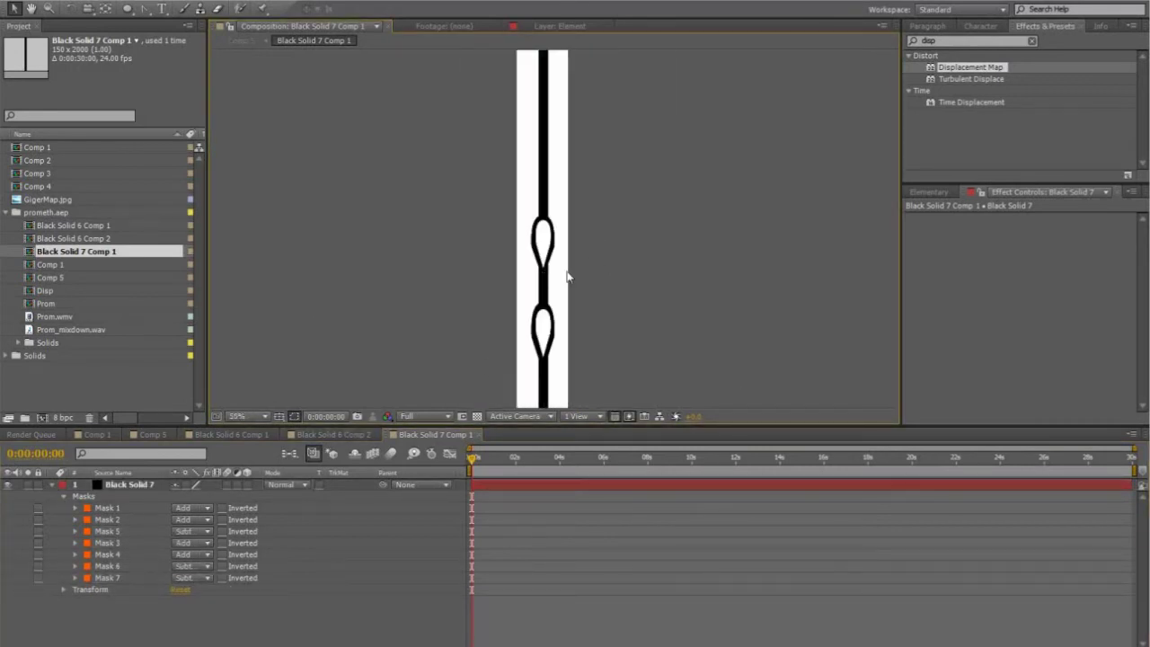
pyautogui.scroll(-2, 544, 275)
# Duplicate Black Solid 6 Comp 2 in the project and place the copy beside the other two symbols in Comp 5
pyautogui.click(153, 434)
pyautogui.click(81, 240)
pyautogui.hotkey('ctrl', 'd')
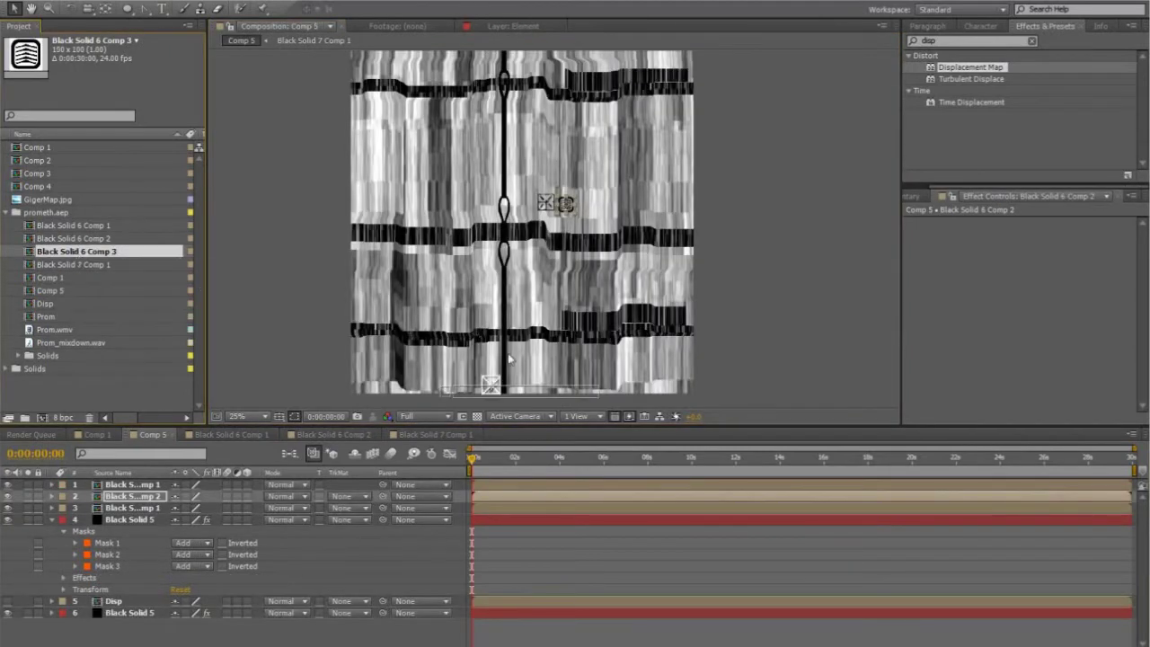
pyautogui.moveTo(542, 237); pyautogui.dragTo(707, 138)
pyautogui.scroll(3, 576, 242)
pyautogui.moveTo(707, 137); pyautogui.dragTo(652, 219, button='middle')
# Open Black Solid 6 Comp 3 and delete all the masks from its black solid
pyautogui.doubleClick(643, 223)
pyautogui.click(582, 143)
pyautogui.click(275, 147)
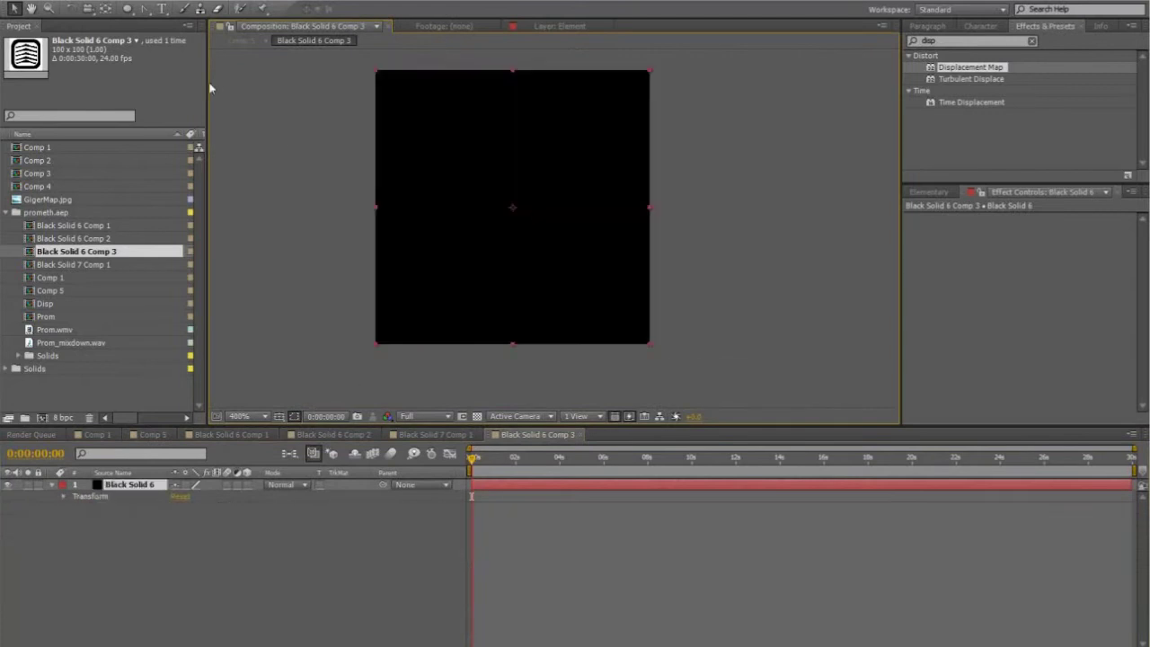
# Draw a closed curved arch mask with the Pen tool, then refine its peak and its lower-right hooked end
pyautogui.click(144, 9)
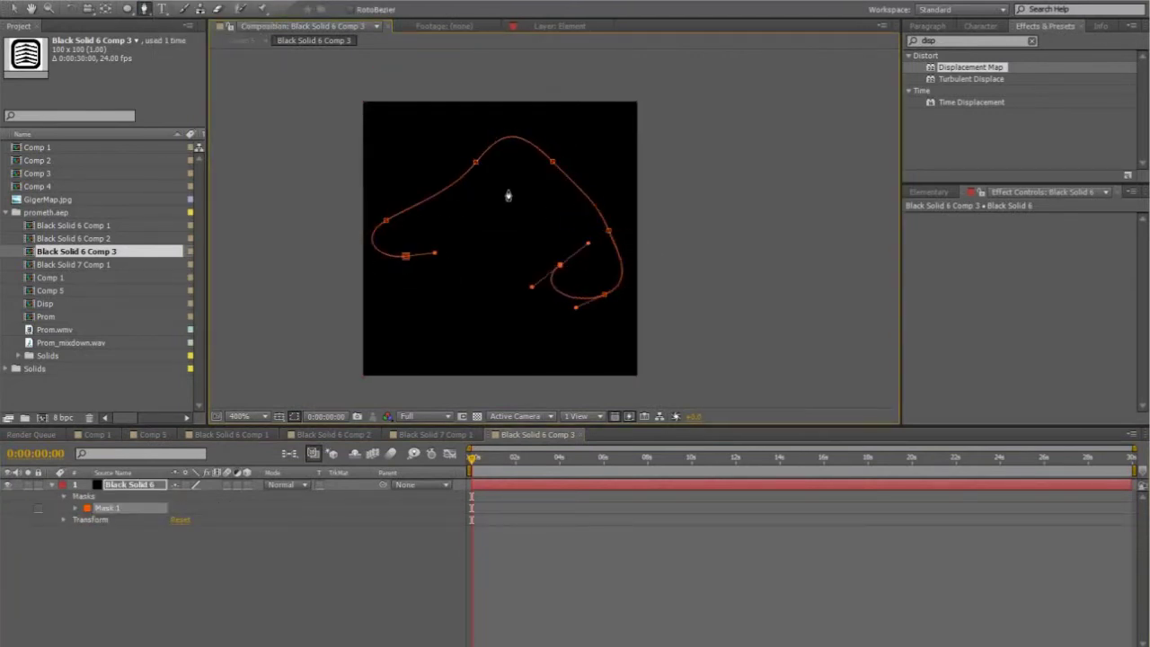
pyautogui.moveTo(405, 256); pyautogui.dragTo(379, 287)
pyautogui.click(143, 9)
pyautogui.click(199, 60)
pyautogui.click(553, 162)
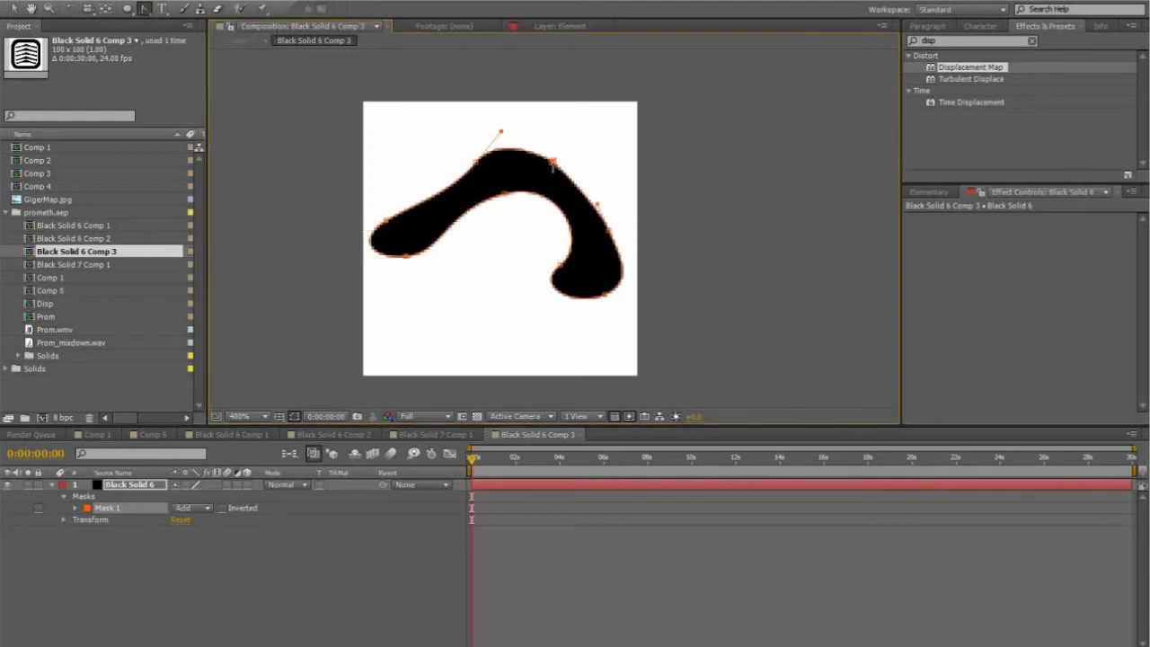
pyautogui.hotkey('ctrl', 'z')
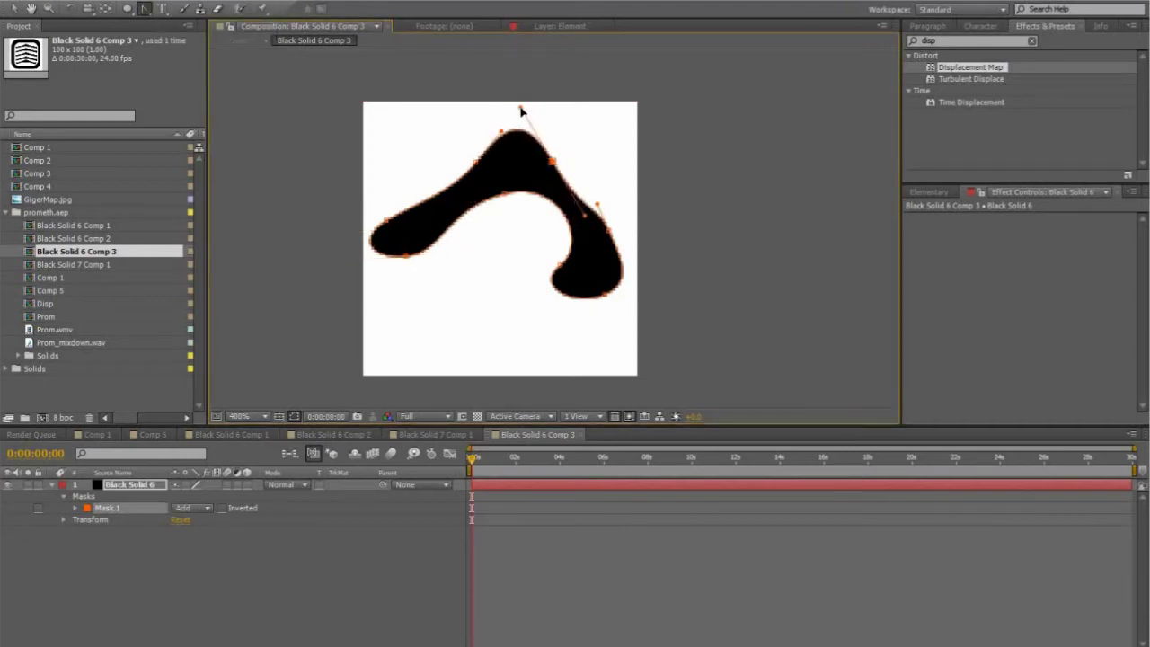
pyautogui.click(12, 12)
pyautogui.moveTo(559, 264); pyautogui.dragTo(579, 274)
pyautogui.click(692, 264)
# Duplicate the arch mask twice and shift the copies vertically to stack three evenly spaced arches
pyautogui.doubleClick(508, 195)
pyautogui.hotkey('ctrl', 'd')
pyautogui.hotkey('shift', 'Down')
pyautogui.hotkey('shift', 'Down')
pyautogui.hotkey('shift', 'Down')
pyautogui.hotkey('shift', 'Down')
pyautogui.hotkey('shift', 'Down')
pyautogui.hotkey('shift', 'Down')
pyautogui.hotkey('shift', 'Down')
pyautogui.hotkey('shift', 'Down')
pyautogui.hotkey('shift', 'Down')
pyautogui.hotkey('shift', 'Down')
pyautogui.hotkey('shift', 'Down')
pyautogui.hotkey('shift', 'Down')
pyautogui.hotkey('shift', 'Down')
pyautogui.hotkey('shift', 'Down')
pyautogui.hotkey('shift', 'Down')
pyautogui.hotkey('shift', 'Down')
pyautogui.hotkey('ctrl', 'd')
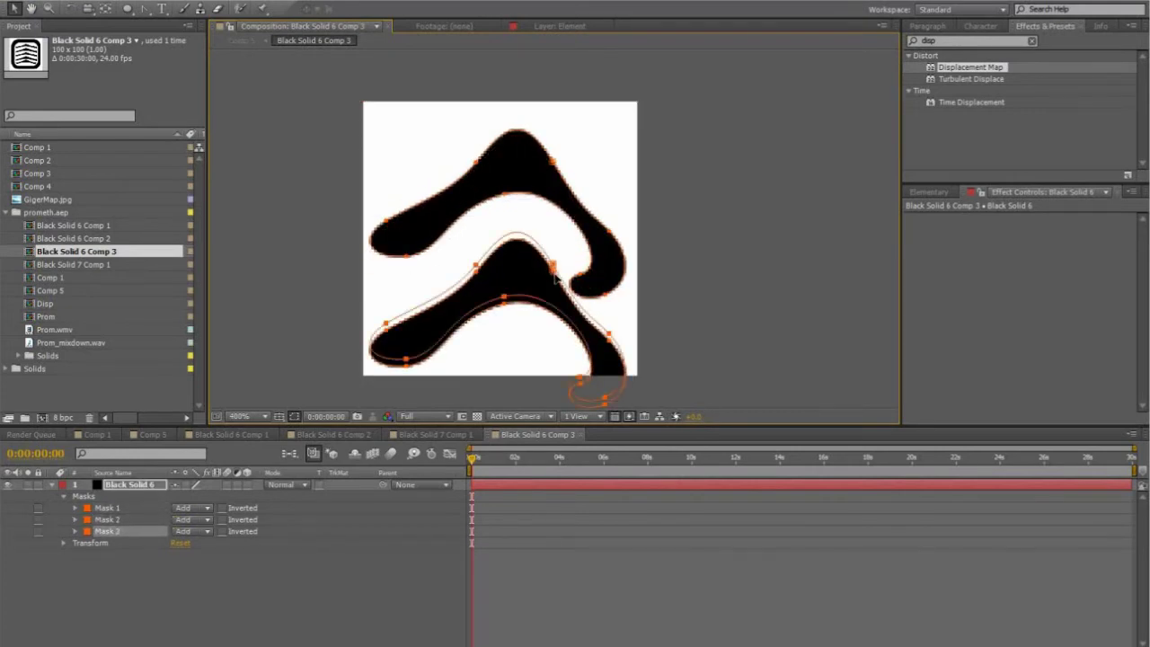
pyautogui.hotkey('shift', 'Up')
pyautogui.hotkey('shift', 'Up')
pyautogui.hotkey('shift', 'Up')
pyautogui.hotkey('shift', 'Up')
pyautogui.hotkey('shift', 'Up')
pyautogui.hotkey('shift', 'Up')
# Select all three arch masks and move them up together so the top one lies above the frame
pyautogui.scroll(-1, 554, 278)
pyautogui.moveTo(622, 111); pyautogui.dragTo(433, 358)
pyautogui.hotkey('ctrl', 't')
pyautogui.moveTo(525, 113); pyautogui.dragTo(525, 67)
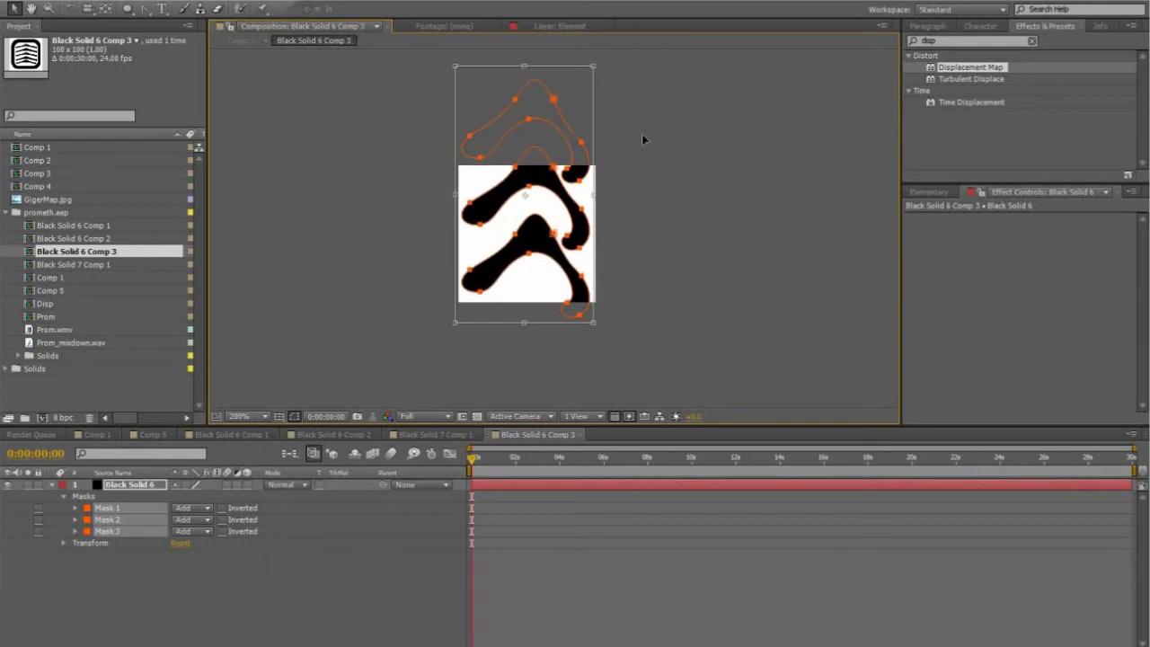
pyautogui.press('Return')
pyautogui.click(651, 196)
# Duplicate an arch mask again and shift the copy down to extend the stack
pyautogui.scroll(1, 650, 196)
pyautogui.moveTo(592, 319); pyautogui.dragTo(602, 317, button='middle')
pyautogui.scroll(-1, 598, 296)
pyautogui.click(582, 173)
pyautogui.doubleClick(583, 138)
pyautogui.hotkey('ctrl', 'd')
pyautogui.hotkey('shift', 'Down')
pyautogui.hotkey('shift', 'Down')
pyautogui.hotkey('shift', 'Down')
pyautogui.hotkey('shift', 'Down')
pyautogui.hotkey('shift', 'Down')
pyautogui.hotkey('shift', 'Down')
pyautogui.hotkey('shift', 'Down')
pyautogui.hotkey('shift', 'Down')
pyautogui.hotkey('shift', 'Down')
pyautogui.hotkey('shift', 'Down')
pyautogui.hotkey('shift', 'Down')
pyautogui.press('Down')
pyautogui.press('Down')
pyautogui.press('Down')
# Select all the arch masks and squash the stack vertically to fit the square composition
pyautogui.doubleClick(580, 221)
pyautogui.scroll(1, 607, 101)
pyautogui.doubleClick(606, 101)
pyautogui.scroll(-1, 600, 103)
pyautogui.press('Return')
pyautogui.hotkey('ctrl', 'w')
pyautogui.click(553, 89)
pyautogui.hotkey('ctrl', 'a')
pyautogui.doubleClick(545, 82)
pyautogui.moveTo(529, 62); pyautogui.dragTo(529, 99)
pyautogui.moveTo(529, 386); pyautogui.dragTo(528, 336)
pyautogui.moveTo(528, 99); pyautogui.dragTo(529, 114)
pyautogui.moveTo(528, 335); pyautogui.dragTo(529, 332)
pyautogui.doubleClick(667, 236)
# In Comp 5, apply CC RepeTile to the teardrop strip layer, expanding it to the left with Checker Flip V tiling
pyautogui.click(153, 435)
pyautogui.click(710, 232)
pyautogui.scroll(-1, 711, 232)
pyautogui.scroll(1, 711, 232)
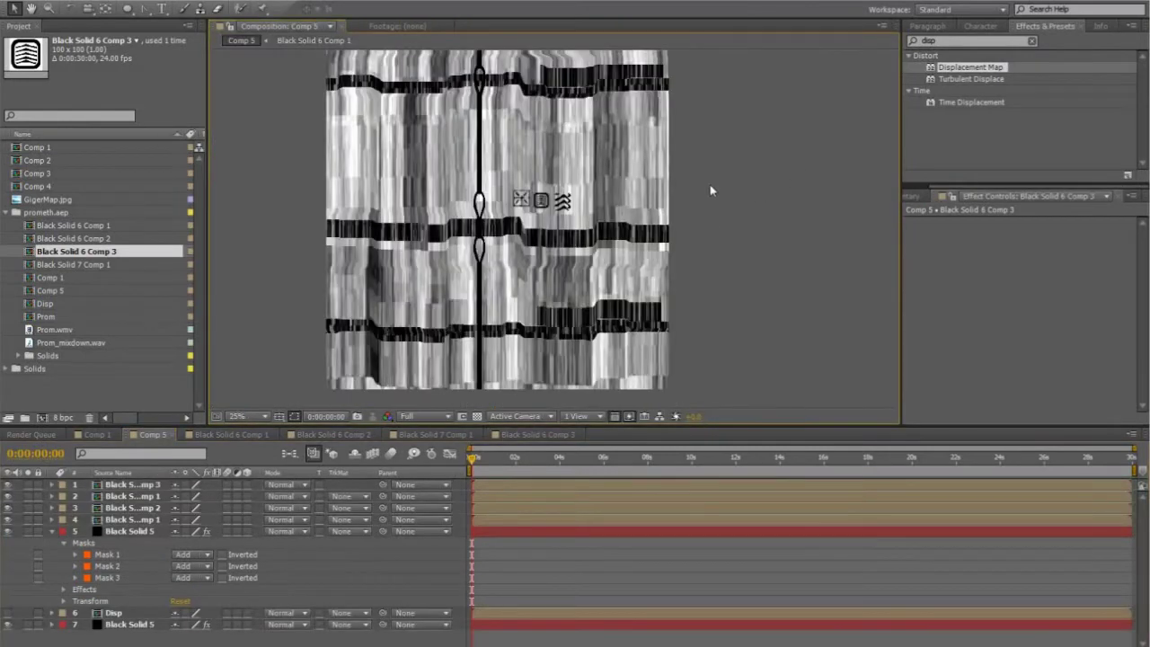
pyautogui.click(485, 194)
pyautogui.click(492, 199)
pyautogui.click(485, 200)
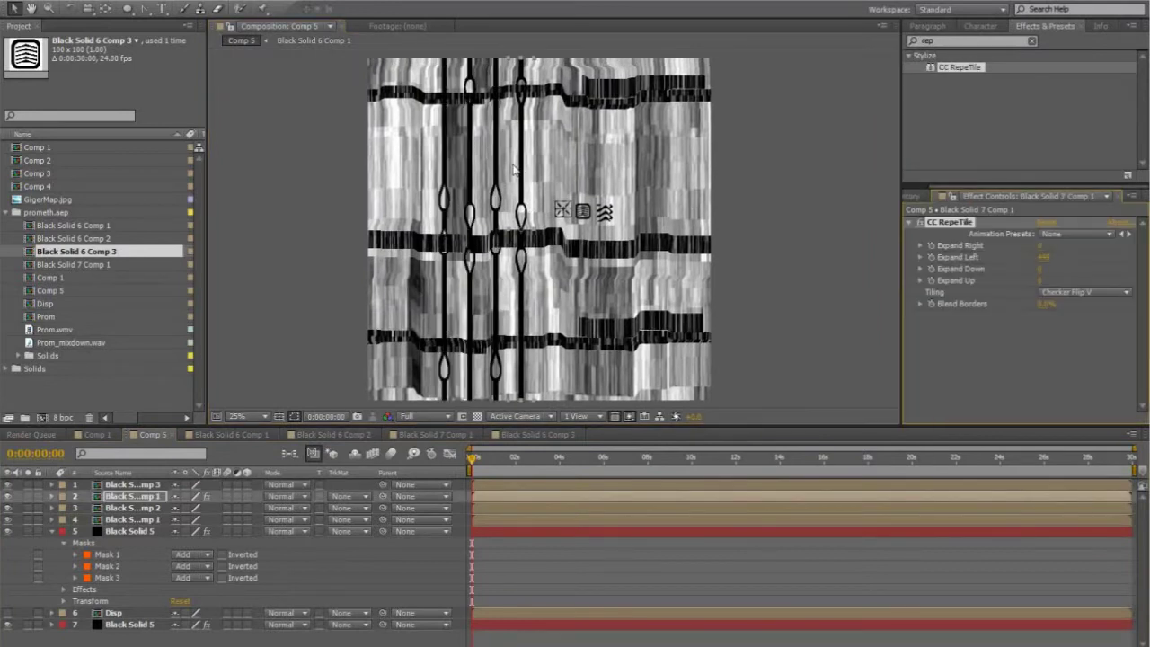
# Set the width of Black Solid 7 Comp 1 to 79 pixels and return to Comp 5
pyautogui.doubleClick(513, 176)
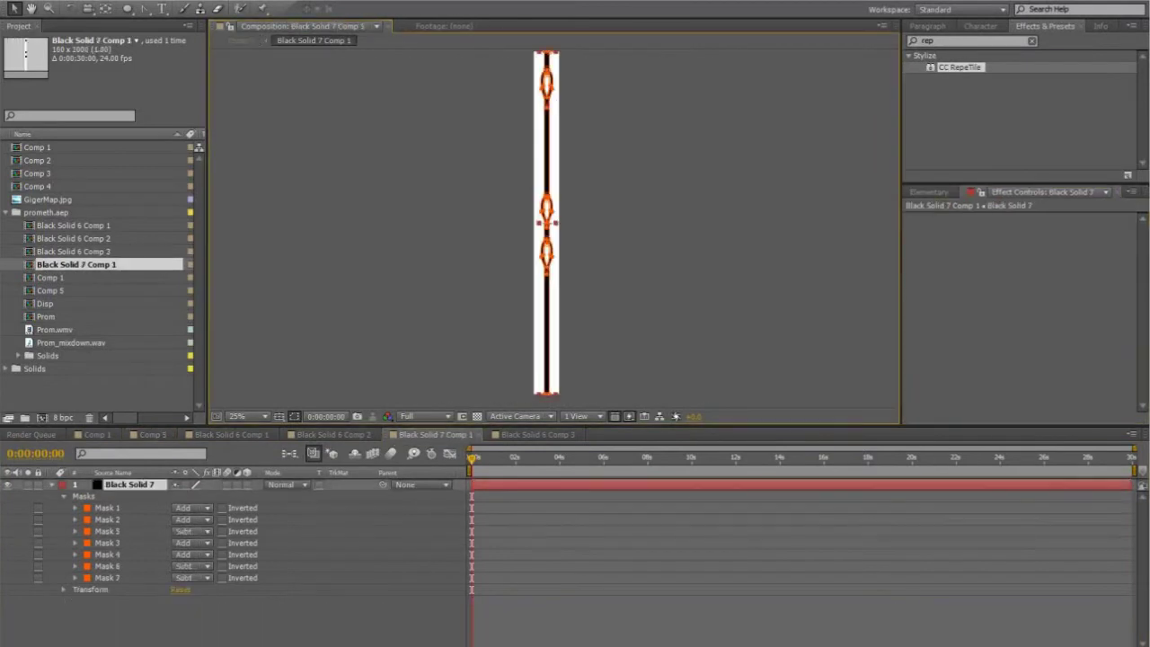
pyautogui.rightClick(345, 24)
pyautogui.click(396, 113)
pyautogui.moveTo(741, 198); pyautogui.dragTo(735, 200)
pyautogui.write('75')
pyautogui.press('Return')
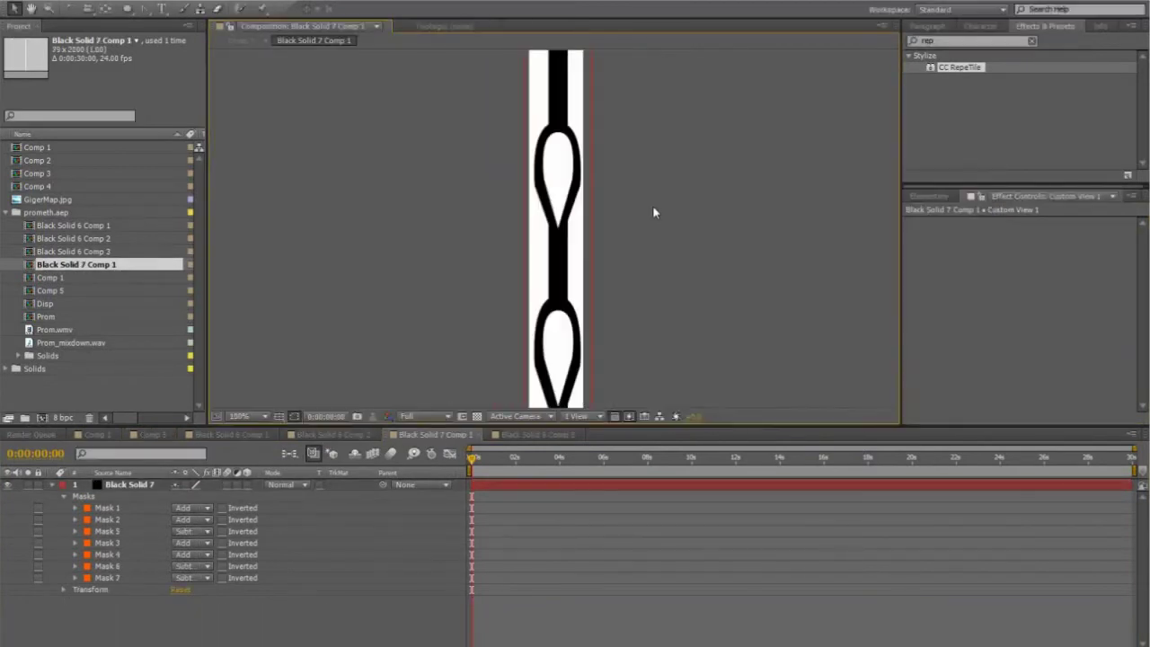
pyautogui.hotkey('shift', 'Escape')
pyautogui.moveTo(621, 221); pyautogui.dragTo(611, 234, button='middle')
# Reduce the strip layer's CC RepeTile Expand Left value to leave four closely spaced strips
pyautogui.moveTo(1042, 259); pyautogui.dragTo(897, 260)
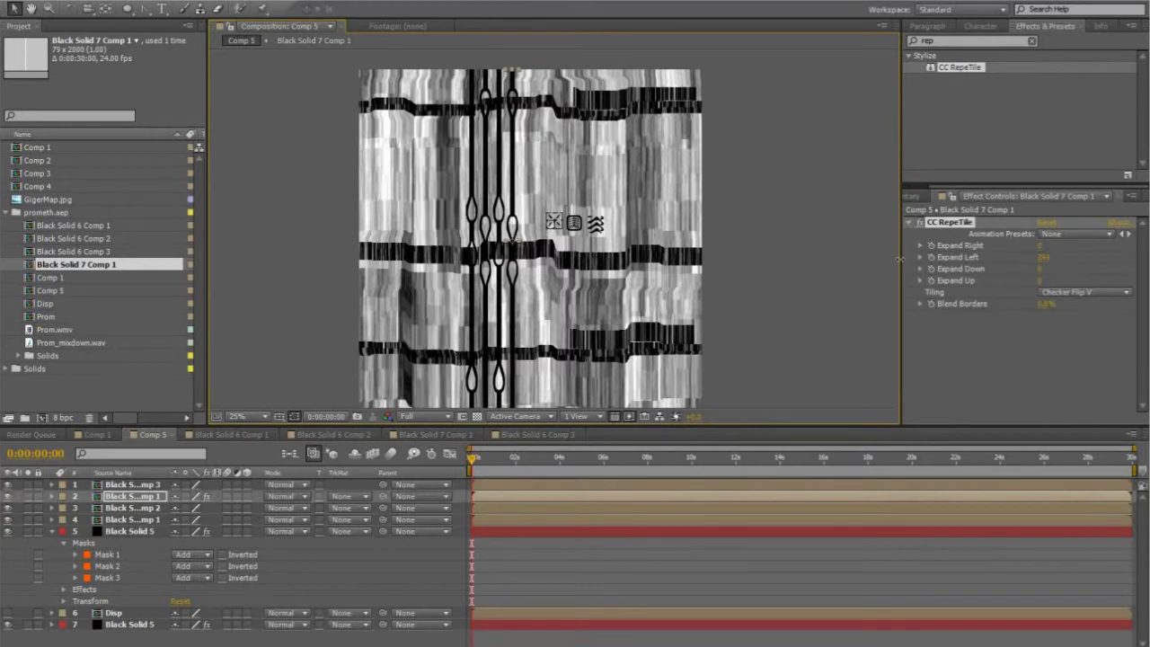
pyautogui.click(782, 252)
pyautogui.scroll(-1, 719, 247)
# Duplicate the tiled strip layer and position one group near the map's left edge and the other near its right edge
pyautogui.click(521, 227)
pyautogui.scroll(1, 515, 228)
pyautogui.moveTo(515, 224); pyautogui.dragTo(680, 212)
pyautogui.hotkey('ctrl', 'd')
# Set the right-hand teardrop group's CC RepeTile tiling to Checker 180 deg and reduce Expand Left to leave three strips
pyautogui.click(1085, 292)
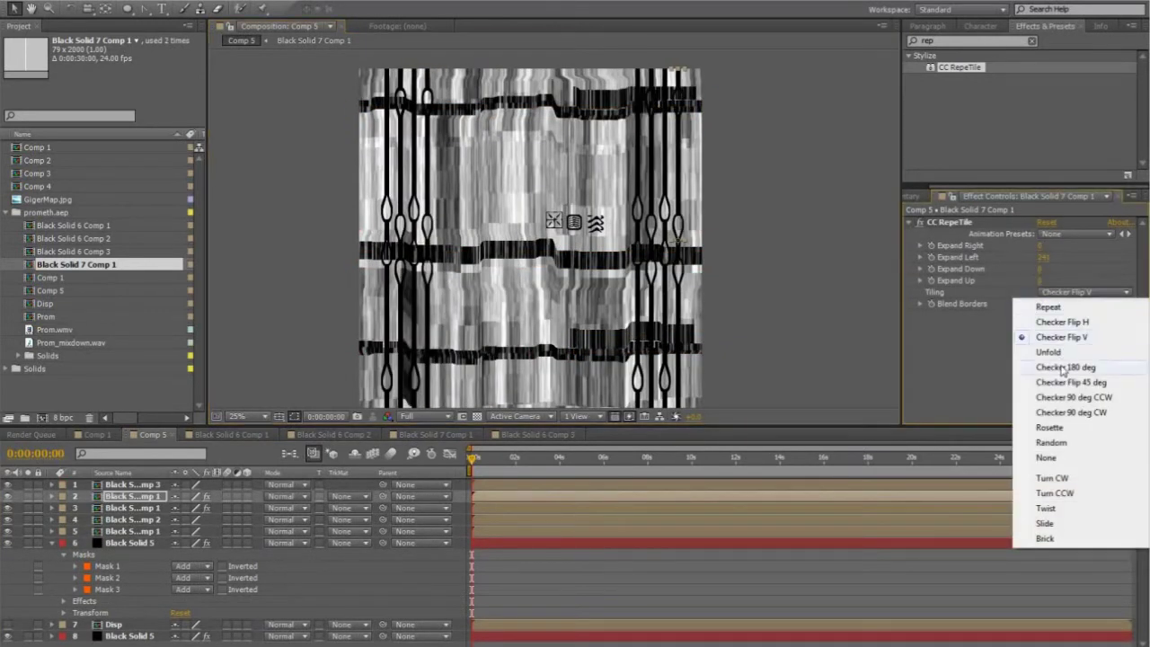
pyautogui.click(1064, 366)
pyautogui.moveTo(1042, 257); pyautogui.dragTo(975, 257)
pyautogui.click(697, 180)
pyautogui.click(750, 189)
# Apply CC RepeTile to the wavy symbol layer and expand it downward into a long vertical chevron band
pyautogui.click(595, 224)
pyautogui.moveTo(959, 67); pyautogui.dragTo(596, 224)
pyautogui.moveTo(1040, 270); pyautogui.dragTo(1132, 269)
# Place the chevron band near the map's right edge and duplicate it twice, for an upper-left and a lower-middle band
pyautogui.moveTo(620, 234); pyautogui.dragTo(630, 184, button='middle')
pyautogui.click(620, 179)
pyautogui.moveTo(607, 175); pyautogui.dragTo(656, 179)
pyautogui.hotkey('ctrl', 'd')
pyautogui.hotkey('ctrl', 'd')
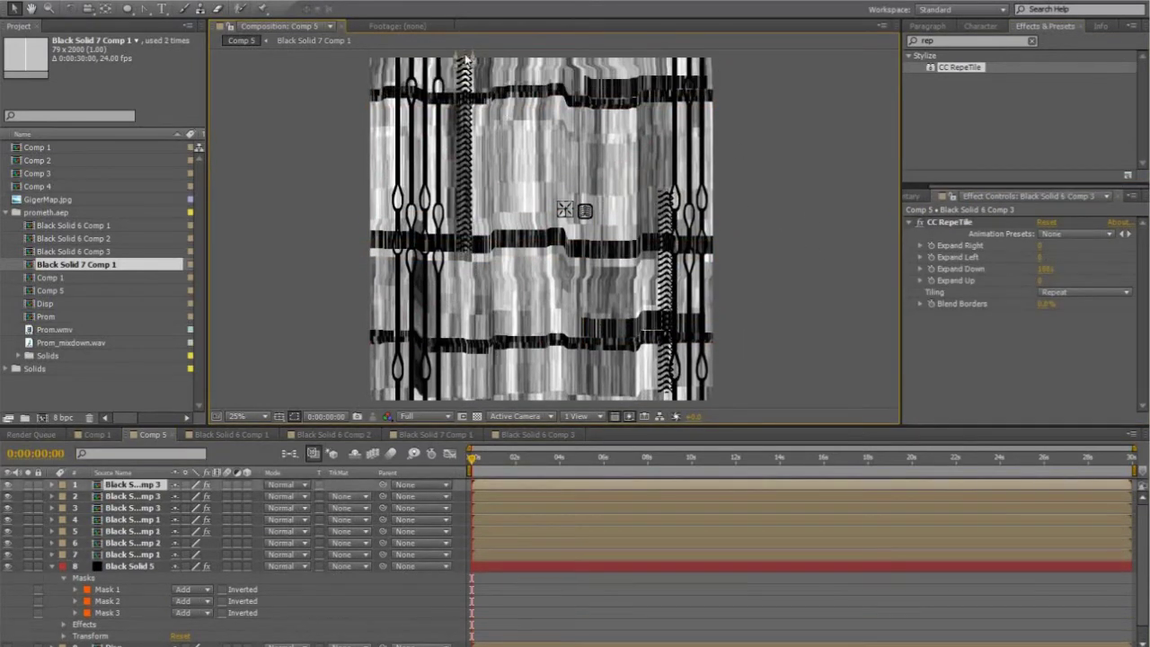
# Tile the square glyph layer downward with CC RepeTile, placing one column at the map's upper right and a copy at its lower left
pyautogui.click(571, 210)
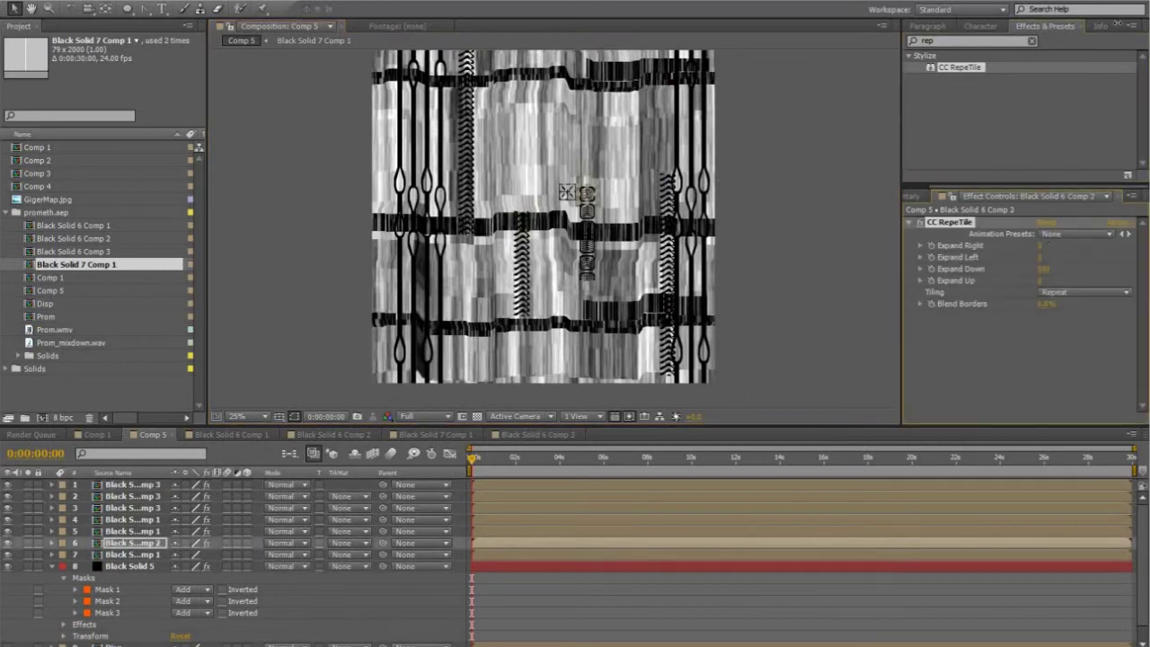
pyautogui.hotkey('ctrl', 'd')
pyautogui.moveTo(633, 105); pyautogui.dragTo(458, 252)
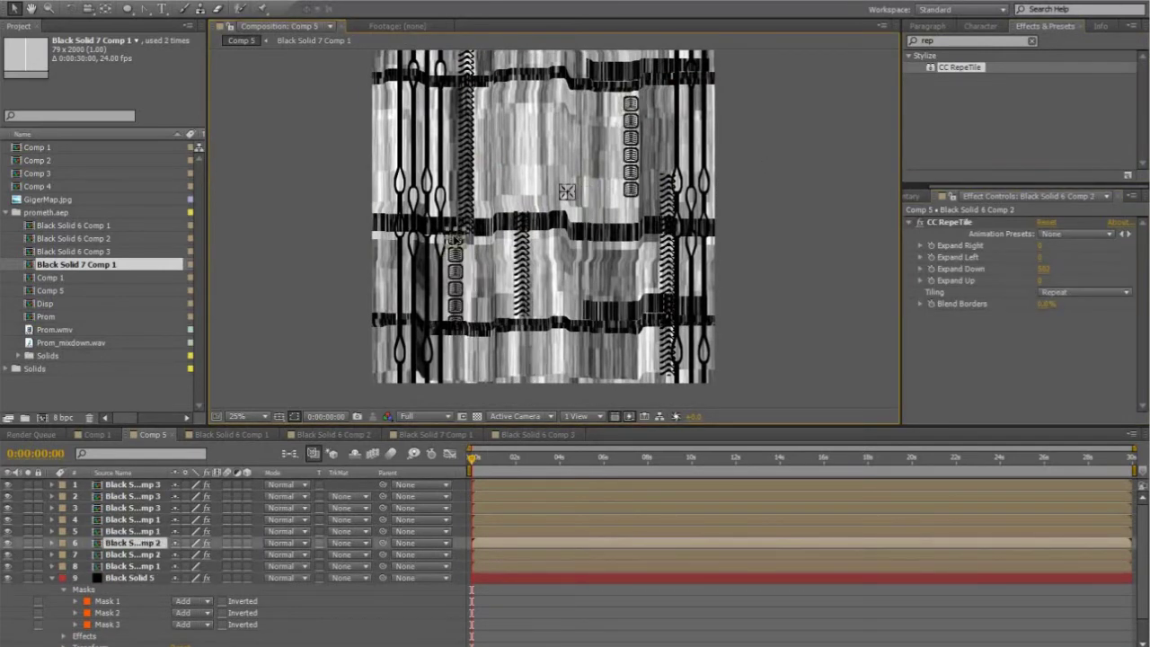
# Make a two-glyph copy of the square column, turn it horizontal at the map's lower middle, and duplicate it to the upper right
pyautogui.hotkey('ctrl', 'd')
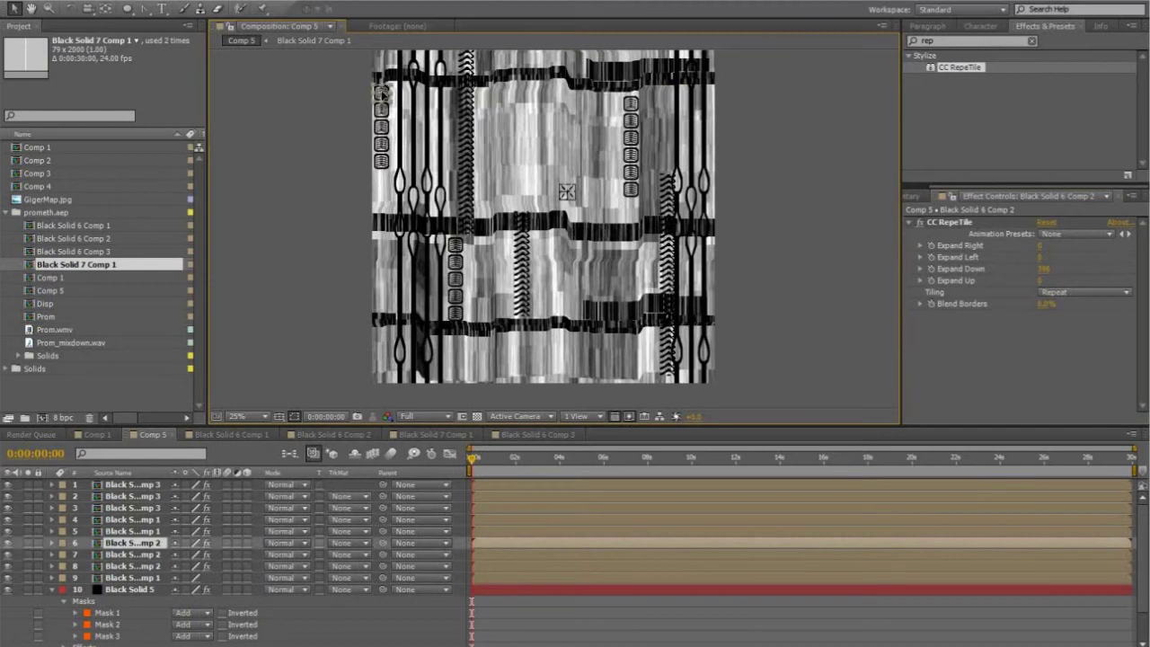
pyautogui.moveTo(384, 142); pyautogui.dragTo(522, 338)
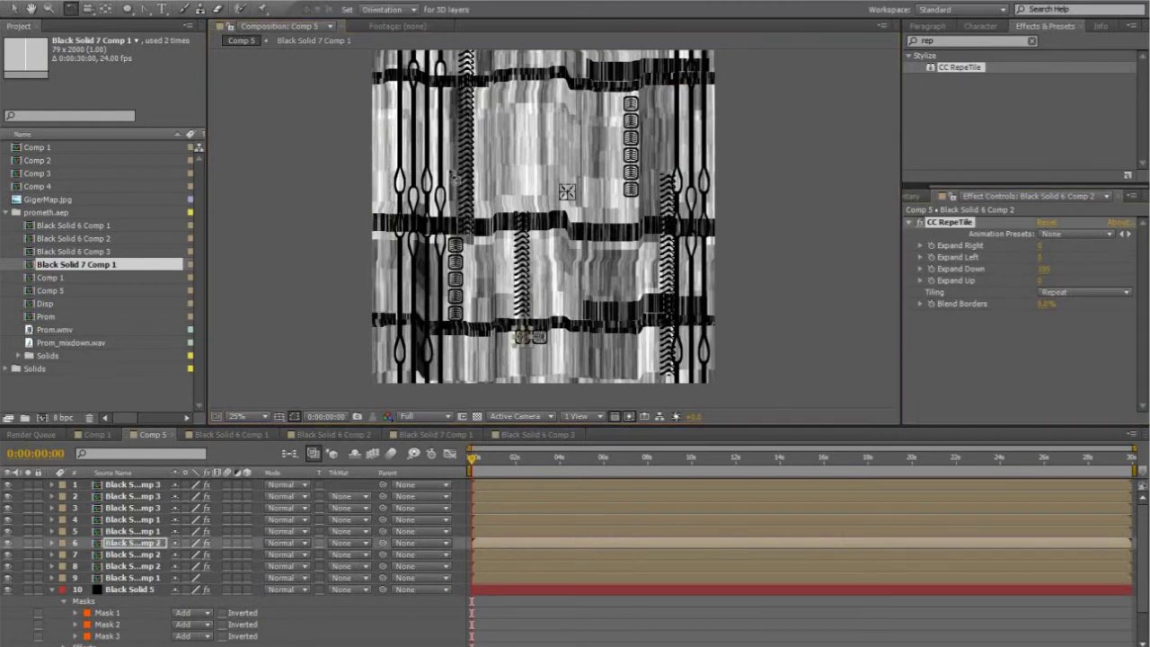
pyautogui.keyDown('shift'); pyautogui.moveTo(545, 173); pyautogui.dragTo(467, 185); pyautogui.keyUp('shift')
pyautogui.press('v')
pyautogui.click(526, 340)
pyautogui.hotkey('ctrl', 'd')
pyautogui.moveTo(525, 340); pyautogui.dragTo(563, 352)
# Narrow the chevron band near the right edge and move the middle chevron band to the map's upper centre
pyautogui.click(661, 199)
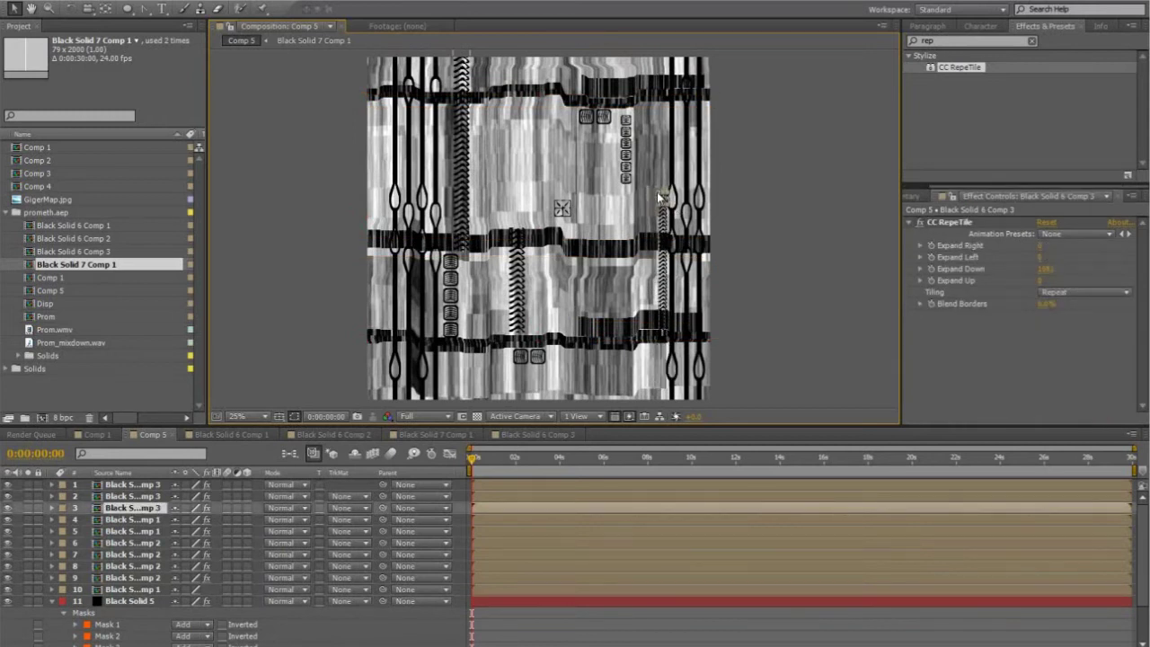
pyautogui.click(518, 235)
pyautogui.click(516, 234)
pyautogui.moveTo(524, 237); pyautogui.dragTo(530, 91)
pyautogui.click(89, 7)
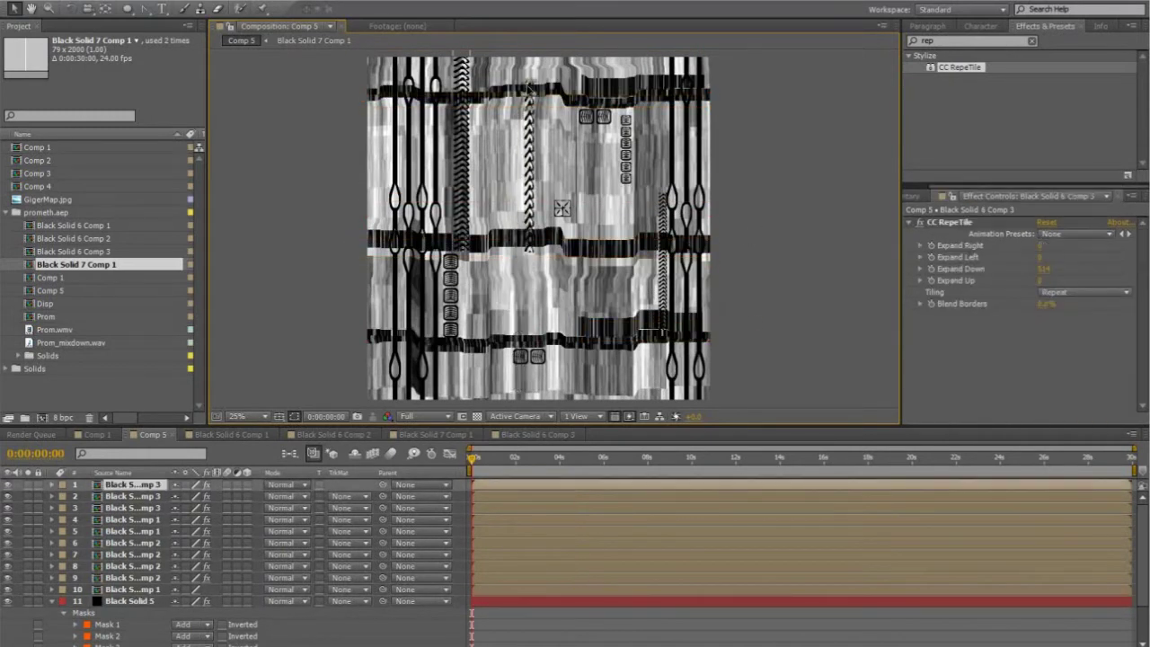
# Scale down the right-hand teardrop strips and extend them over the map's full height with Checker Flip V tiling
pyautogui.click(692, 235)
pyautogui.keyDown('shift'); pyautogui.moveTo(698, 57); pyautogui.dragTo(694, 143); pyautogui.keyUp('shift')
pyautogui.moveTo(1040, 269); pyautogui.dragTo(1123, 261)
pyautogui.click(1105, 292)
pyautogui.click(1056, 336)
pyautogui.scroll(4, 796, 182)
pyautogui.scroll(-4, 688, 237)
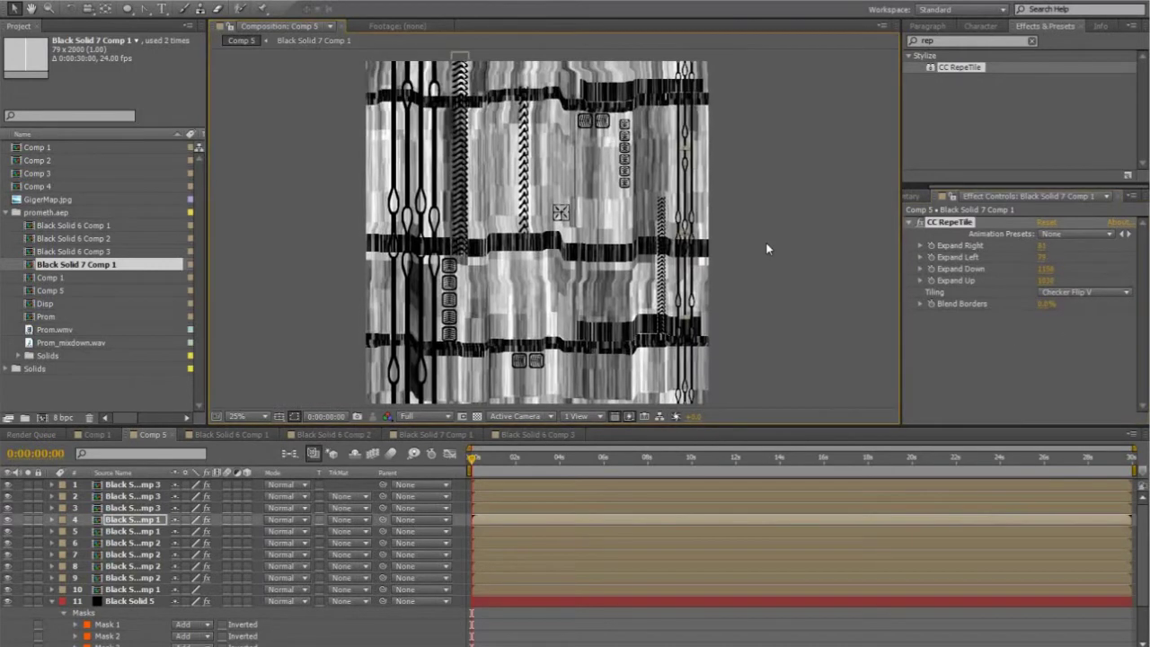
# Apply a Fill effect to the thin teardrop strip layer and set its color to white
pyautogui.doubleClick(935, 40)
pyautogui.write('tint')
pyautogui.doubleClick(936, 40)
pyautogui.write('fill')
pyautogui.doubleClick(944, 126)
pyautogui.click(1044, 362)
pyautogui.click(770, 437)
# Add a Drop Shadow to the white strips and place a duplicate between the two left chevron bands
pyautogui.doubleClick(935, 41)
pyautogui.write('drop')
pyautogui.doubleClick(962, 164)
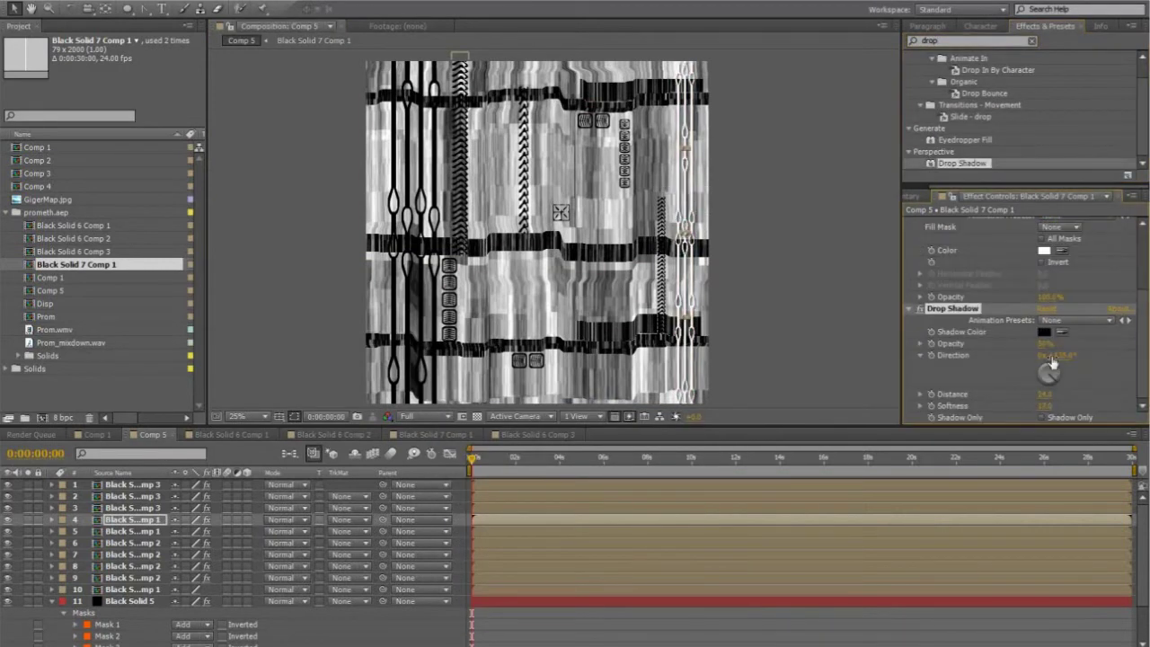
pyautogui.hotkey('ctrl', 'd')
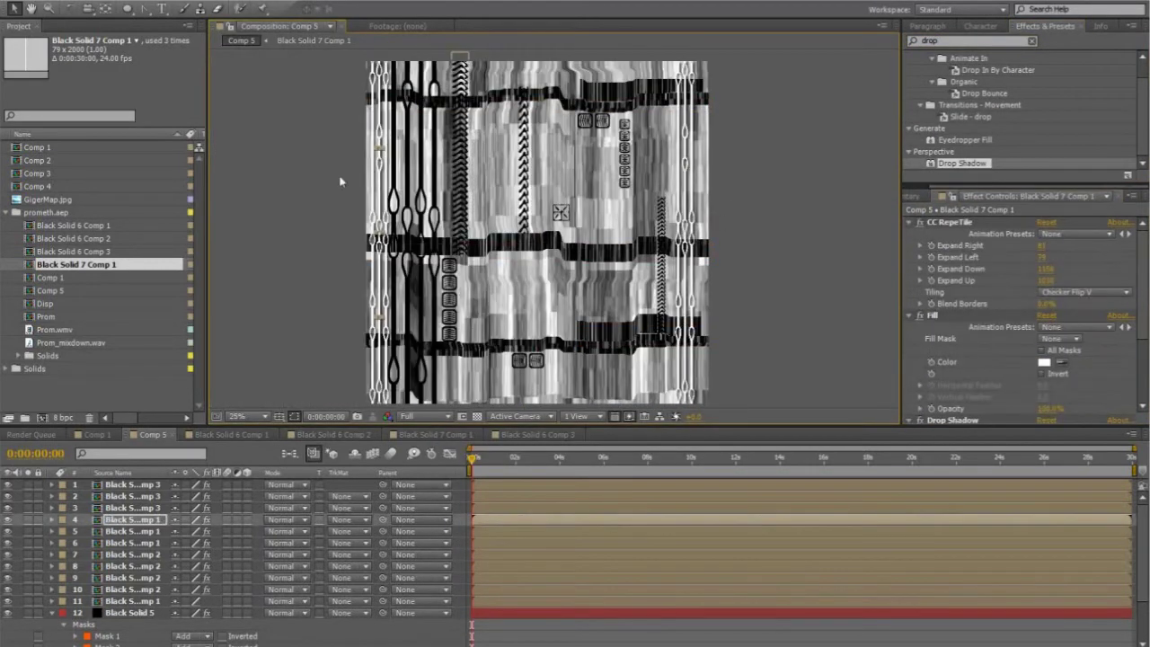
pyautogui.scroll(-2, 698, 243)
pyautogui.scroll(1, 698, 244)
# Tile the four-petal symbol layer right and down with CC RepeTile, then scale it down into a small grid right of centre
pyautogui.click(558, 201)
pyautogui.click(553, 197)
pyautogui.doubleClick(935, 40)
pyautogui.write('repe')
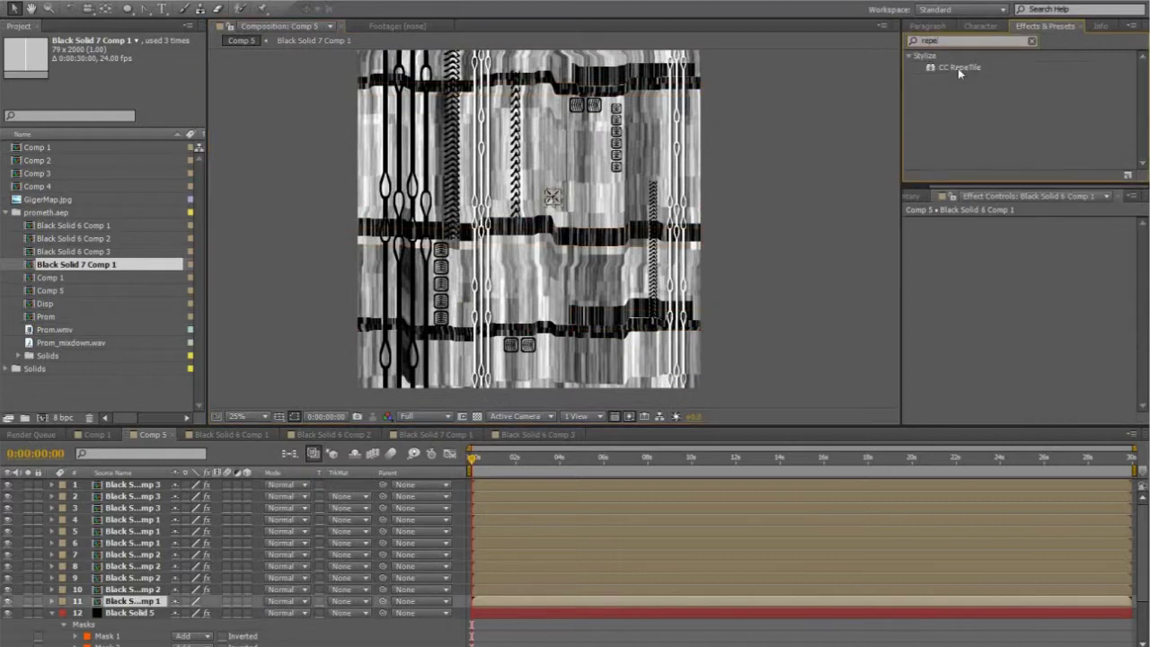
pyautogui.doubleClick(959, 67)
pyautogui.moveTo(1040, 270); pyautogui.dragTo(1130, 271)
pyautogui.keyDown('shift'); pyautogui.moveTo(563, 206); pyautogui.dragTo(562, 267); pyautogui.keyUp('shift')
pyautogui.hotkey('ctrl', 'z')
pyautogui.click(554, 193)
pyautogui.click(948, 225)
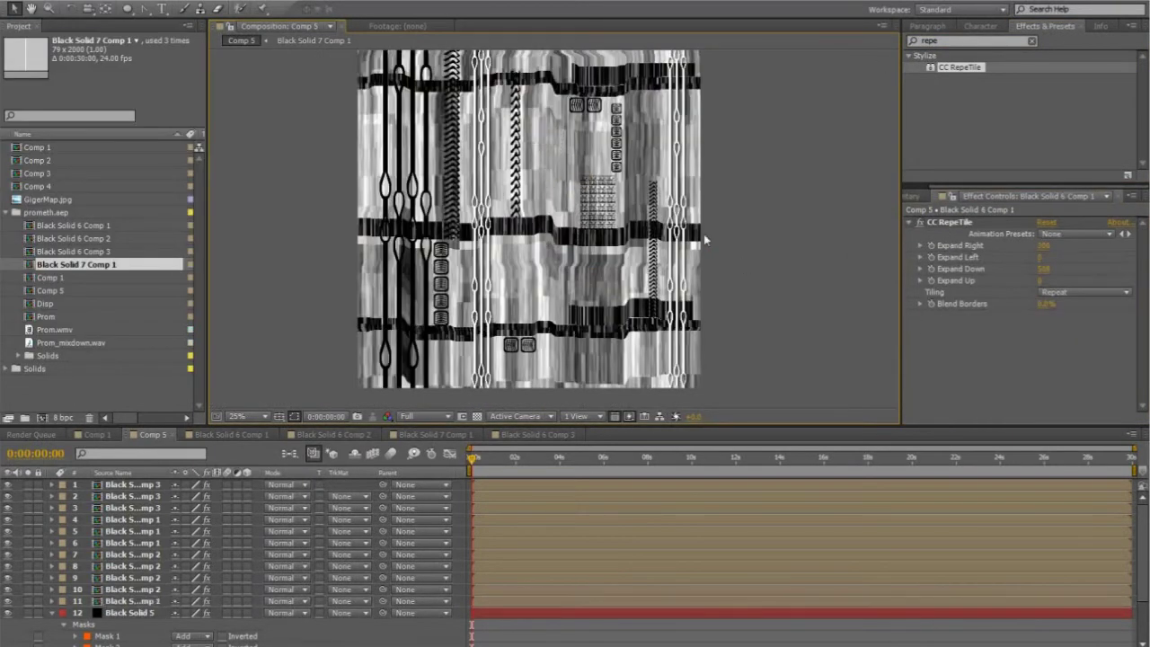
# Duplicate the small symbol grid and place the copy at the map's lower left
pyautogui.click(585, 193)
pyautogui.hotkey('ctrl', 'd')
pyautogui.moveTo(585, 194); pyautogui.dragTo(593, 315)
pyautogui.click(778, 236)
pyautogui.scroll(-1, 723, 207)
pyautogui.scroll(1, 723, 207)
# Create an adjustment layer and apply the Offset effect with Shift Center To set to 0, 0
pyautogui.rightClick(789, 235)
pyautogui.moveTo(819, 243)
pyautogui.click(708, 356)
pyautogui.moveTo(940, 42); pyautogui.dragTo(890, 50)
pyautogui.write('offset')
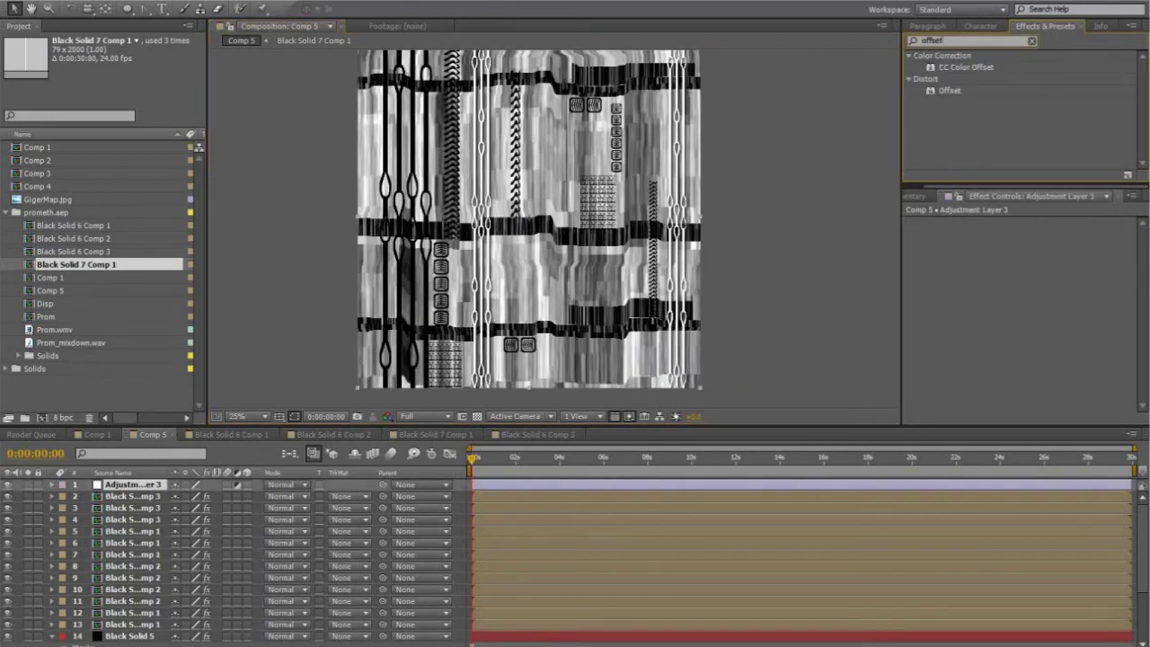
pyautogui.moveTo(941, 110); pyautogui.dragTo(1007, 229)
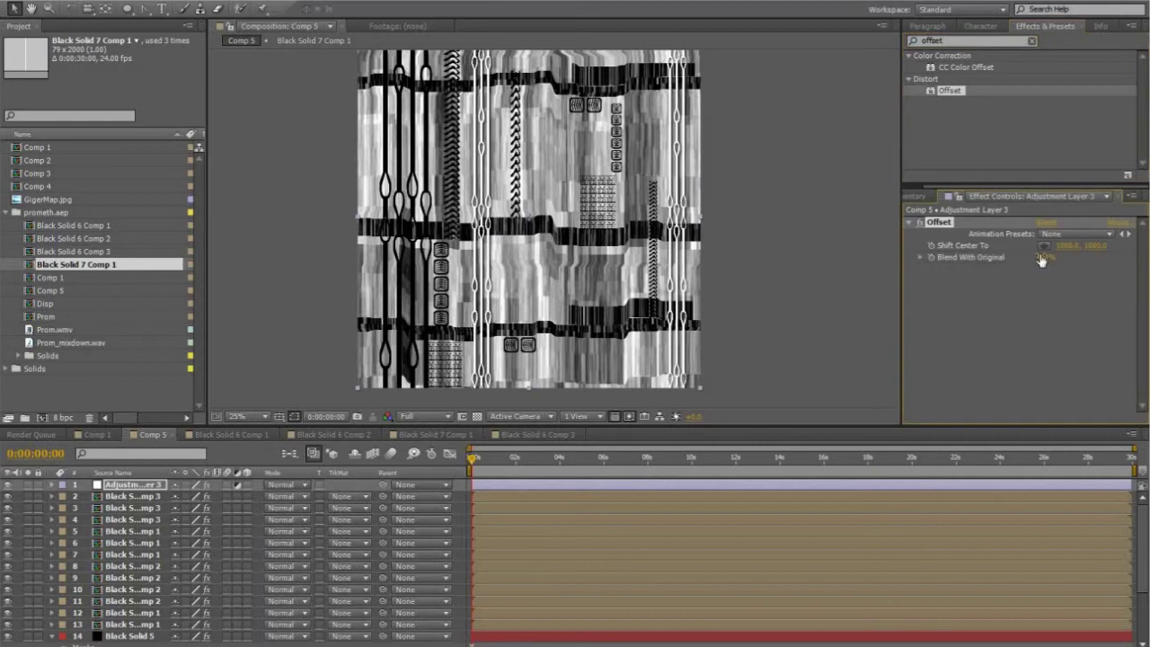
pyautogui.moveTo(1073, 246); pyautogui.dragTo(1085, 245)
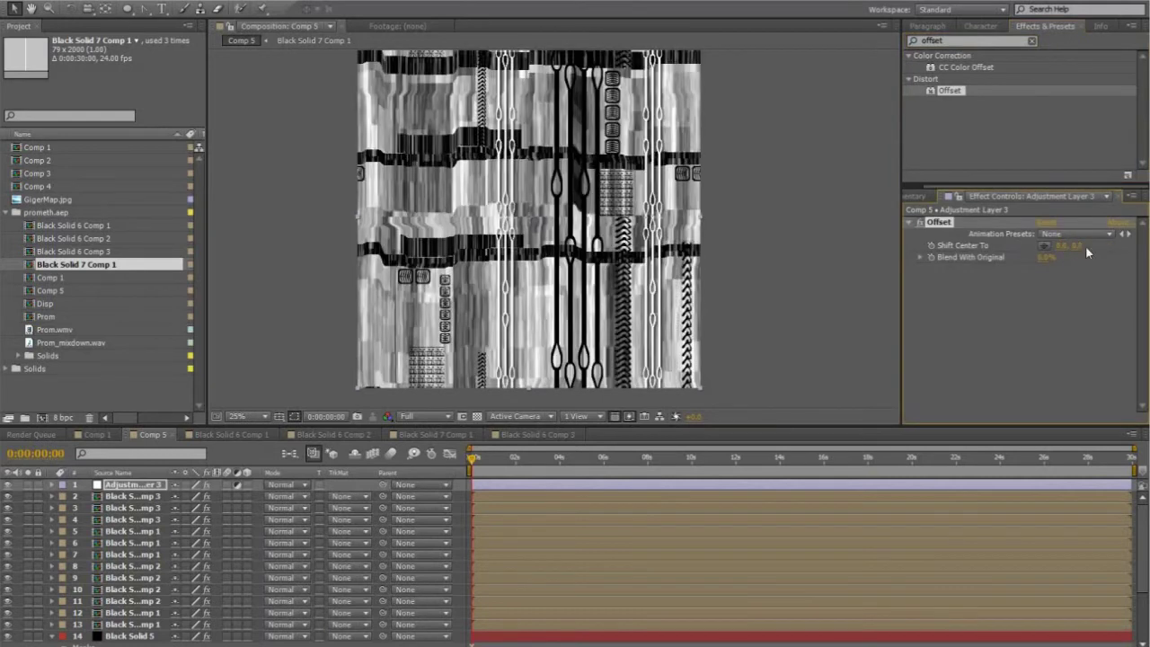
pyautogui.click(873, 282)
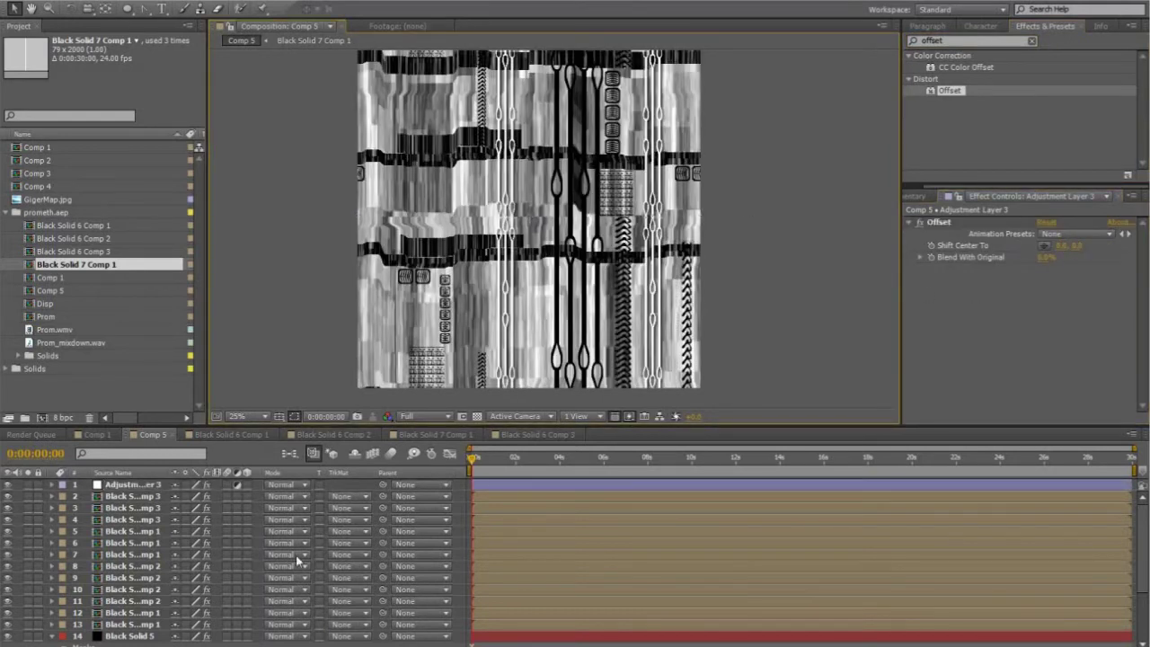
# Draw a curved Pen mask on the Offset adjustment layer, spanning the map's middle with a deep bulge downward
pyautogui.click(139, 486)
pyautogui.click(127, 12)
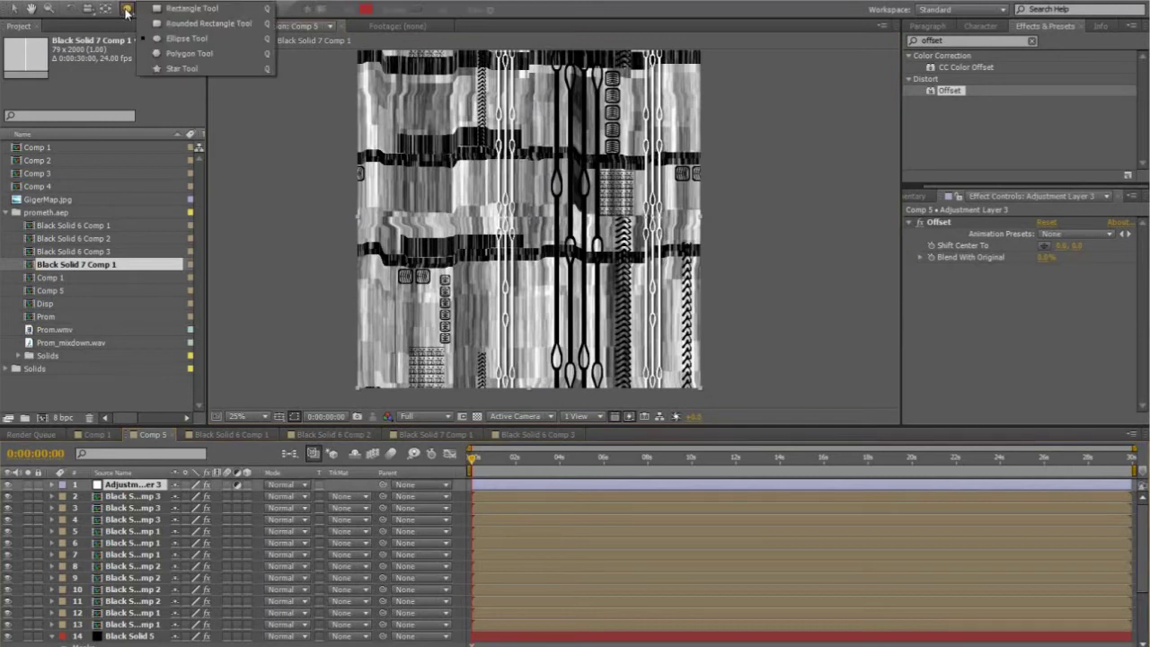
pyautogui.click(145, 9)
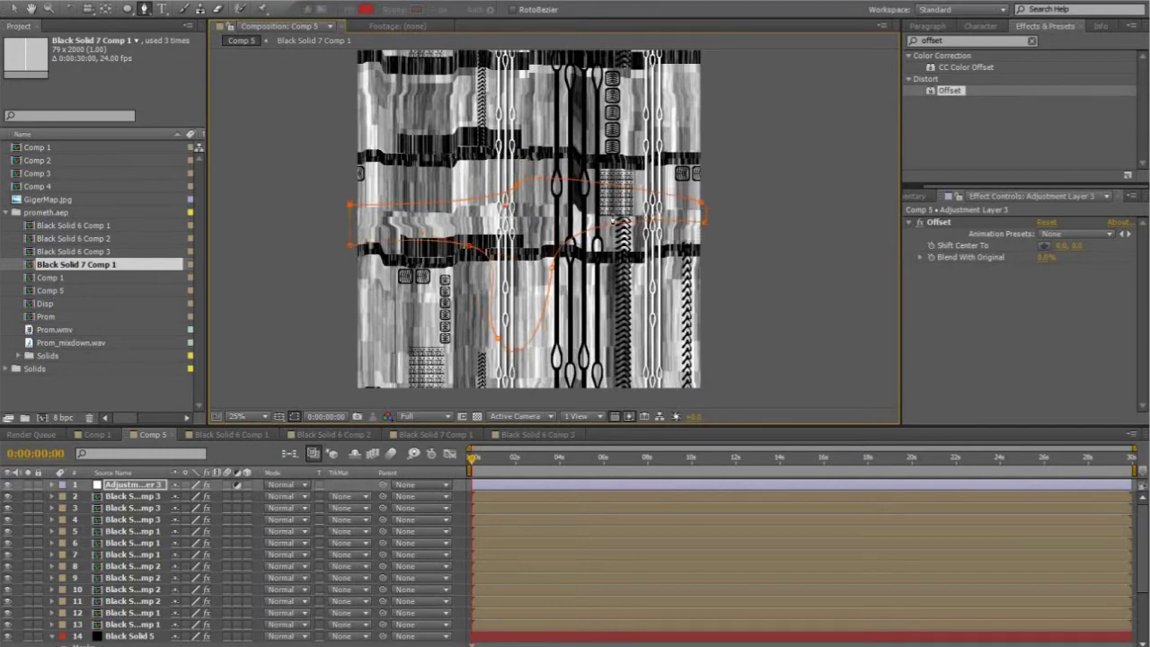
pyautogui.click(792, 240)
pyautogui.click(122, 485)
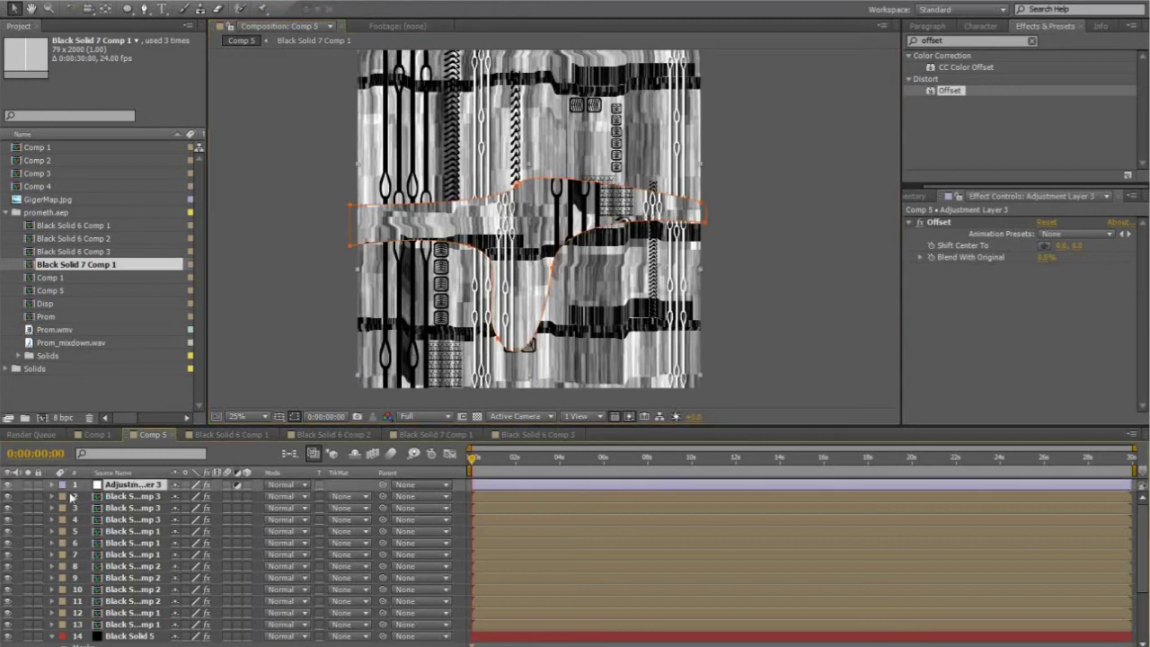
# Feather the adjustment layer's mask by about 180 pixels vertically and 0 horizontally
pyautogui.click(51, 484)
pyautogui.click(64, 508)
pyautogui.click(75, 519)
pyautogui.click(63, 507)
pyautogui.click(63, 496)
pyautogui.moveTo(204, 535); pyautogui.dragTo(310, 516)
pyautogui.click(766, 200)
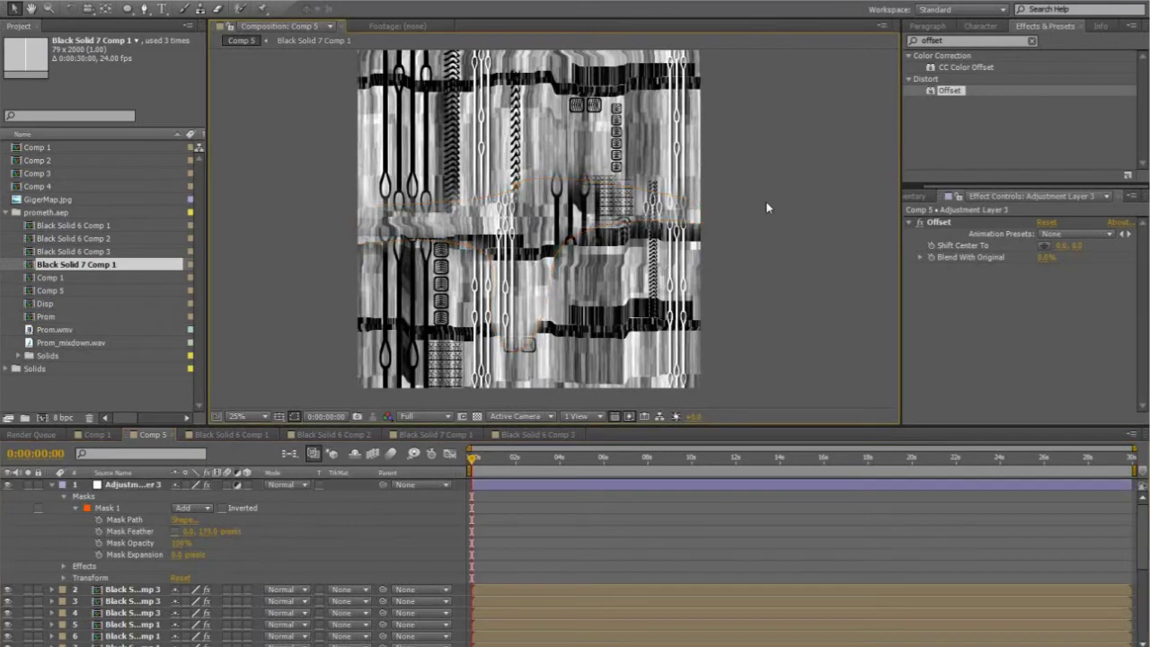
# Change the mode of the Offset adjustment layer's mask to Subtract
pyautogui.scroll(2, 750, 205)
pyautogui.moveTo(742, 205); pyautogui.dragTo(772, 219, button='middle')
pyautogui.scroll(-2, 519, 210)
pyautogui.scroll(2, 503, 212)
pyautogui.moveTo(431, 217); pyautogui.dragTo(460, 223, button='middle')
pyautogui.scroll(-1, 459, 228)
pyautogui.click(192, 508)
pyautogui.click(202, 556)
pyautogui.scroll(1, 609, 232)
pyautogui.scroll(-1, 609, 232)
# Reshape the Offset adjustment layer's mask by raising its upper edge across the map's left and centre
pyautogui.click(584, 230)
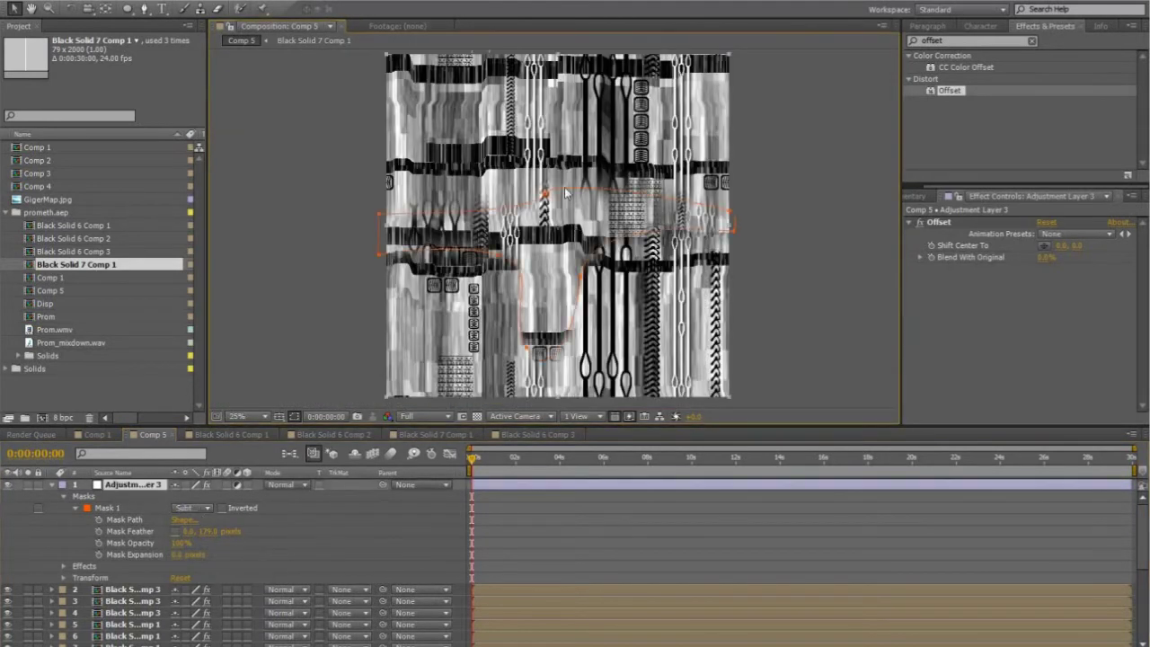
pyautogui.moveTo(550, 125); pyautogui.dragTo(550, 214)
pyautogui.moveTo(538, 163); pyautogui.dragTo(543, 151)
pyautogui.scroll(-1, 745, 243)
pyautogui.scroll(1, 706, 251)
pyautogui.scroll(-1, 701, 260)
# Add another adjustment layer on top and apply the SmartNormalMap effect to it
pyautogui.rightClick(539, 519)
pyautogui.moveTo(563, 534)
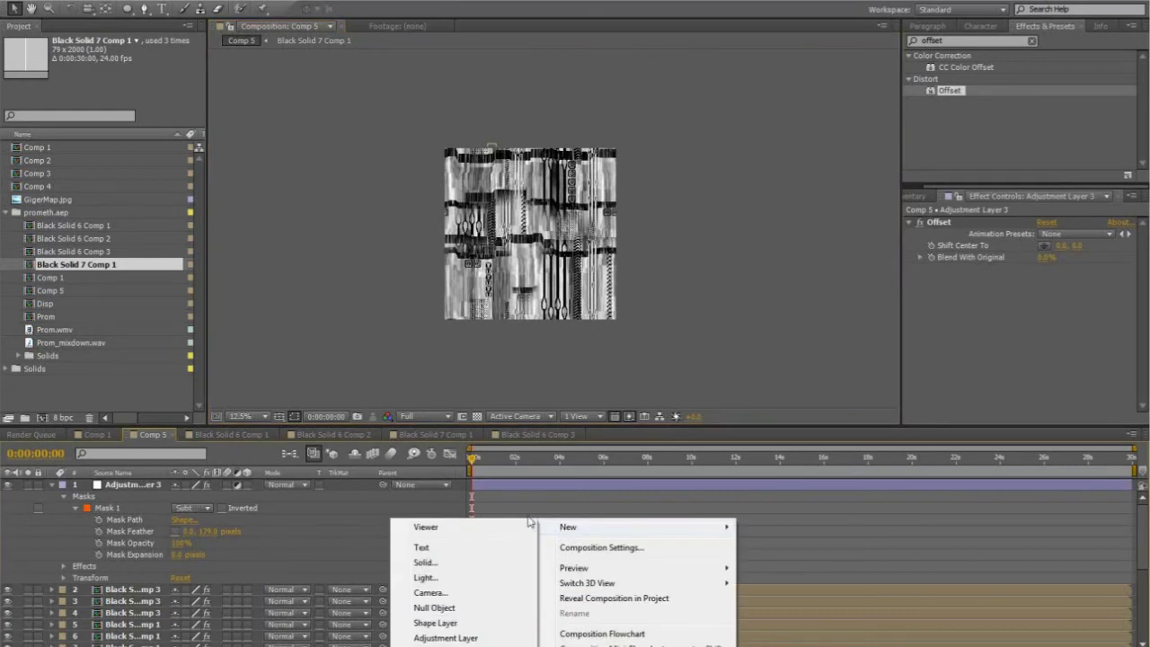
pyautogui.click(465, 639)
pyautogui.scroll(1, 646, 284)
pyautogui.moveTo(949, 41); pyautogui.dragTo(827, 55)
pyautogui.write('smar')
pyautogui.doubleClick(966, 90)
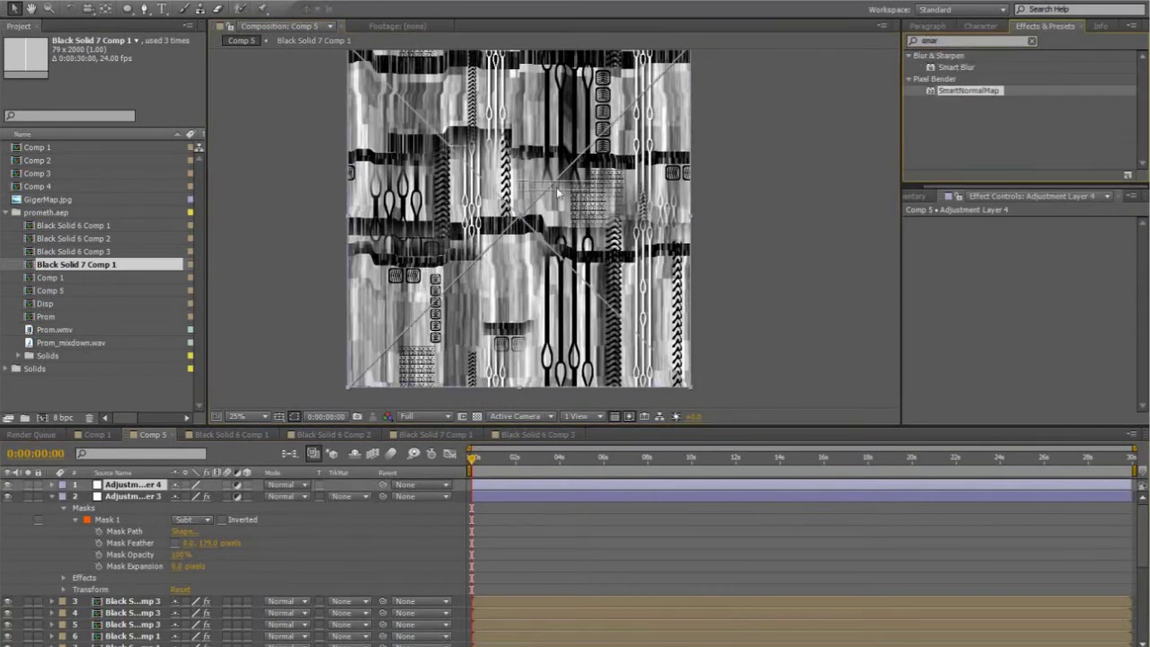
# Adjust the SmartNormalMap amount and inspect the normal map's detail up close
pyautogui.scroll(1, 672, 221)
pyautogui.moveTo(643, 212); pyautogui.dragTo(795, 363, button='middle')
pyautogui.scroll(-1, 654, 266)
pyautogui.moveTo(654, 264); pyautogui.dragTo(594, 197, button='middle')
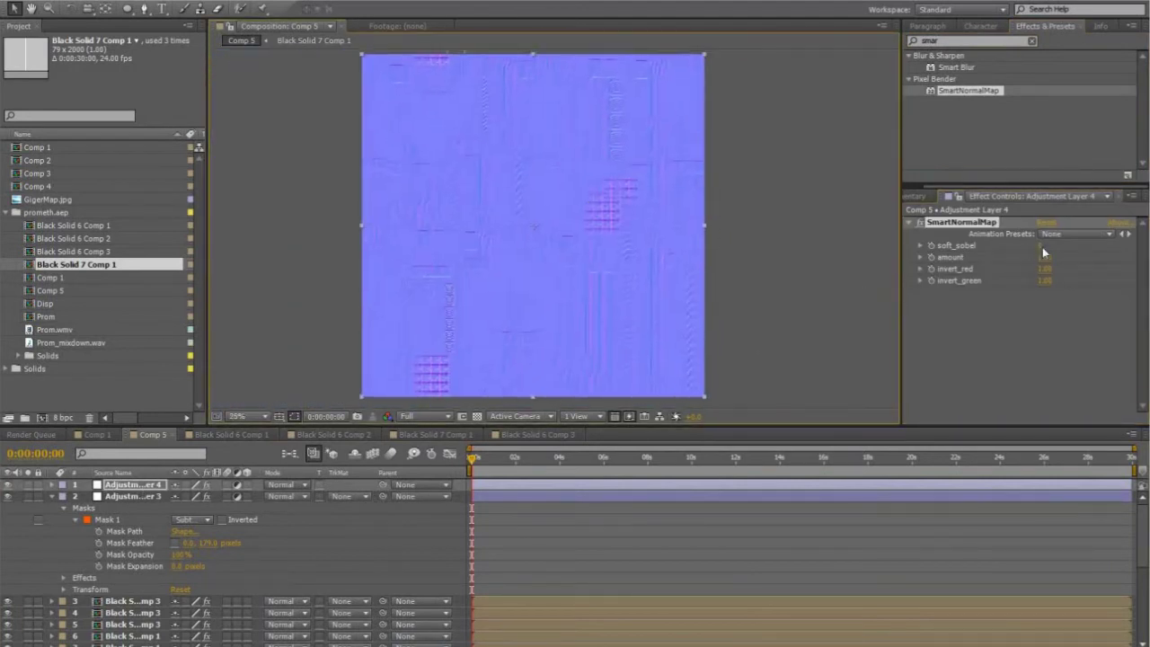
pyautogui.moveTo(1072, 255); pyautogui.dragTo(1066, 255)
pyautogui.scroll(1, 684, 236)
pyautogui.moveTo(684, 235); pyautogui.dragTo(676, 135, button='middle')
pyautogui.scroll(1, 554, 146)
pyautogui.scroll(-1, 554, 146)
pyautogui.moveTo(554, 147); pyautogui.dragTo(584, 255, button='middle')
pyautogui.moveTo(735, 176); pyautogui.dragTo(495, 282, button='middle')
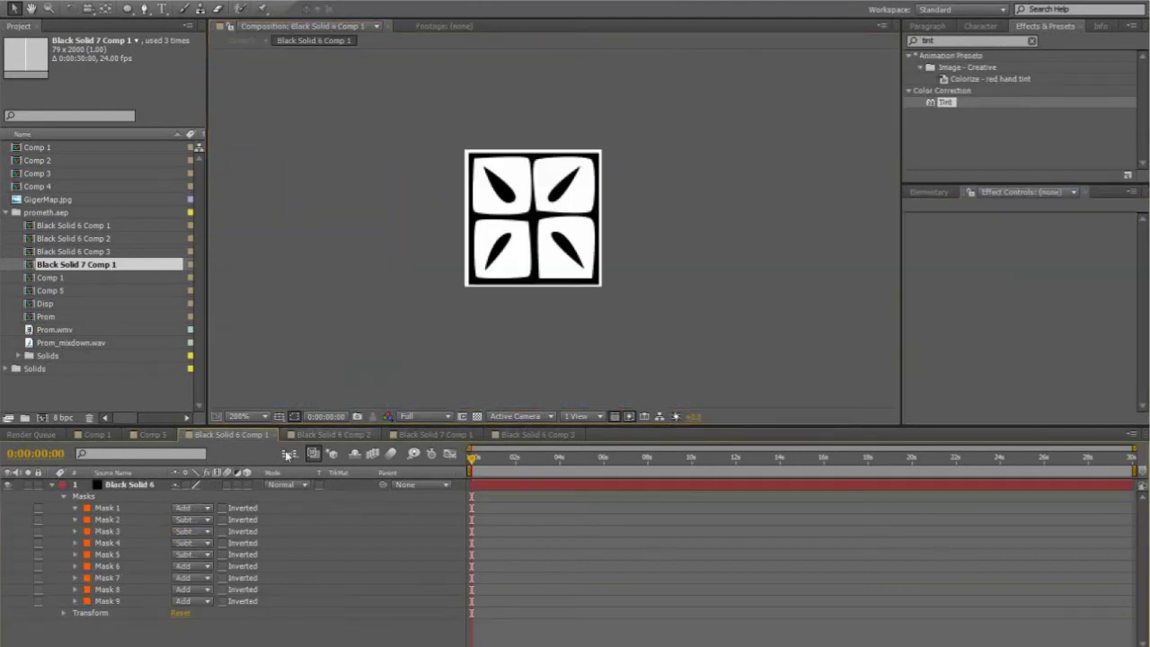
# Soften the symbol masks in Black Solid 6 Comp 1 and Black Solid 6 Comp 3 with mask feather
pyautogui.press('f')
pyautogui.moveTo(190, 508); pyautogui.dragTo(210, 507)
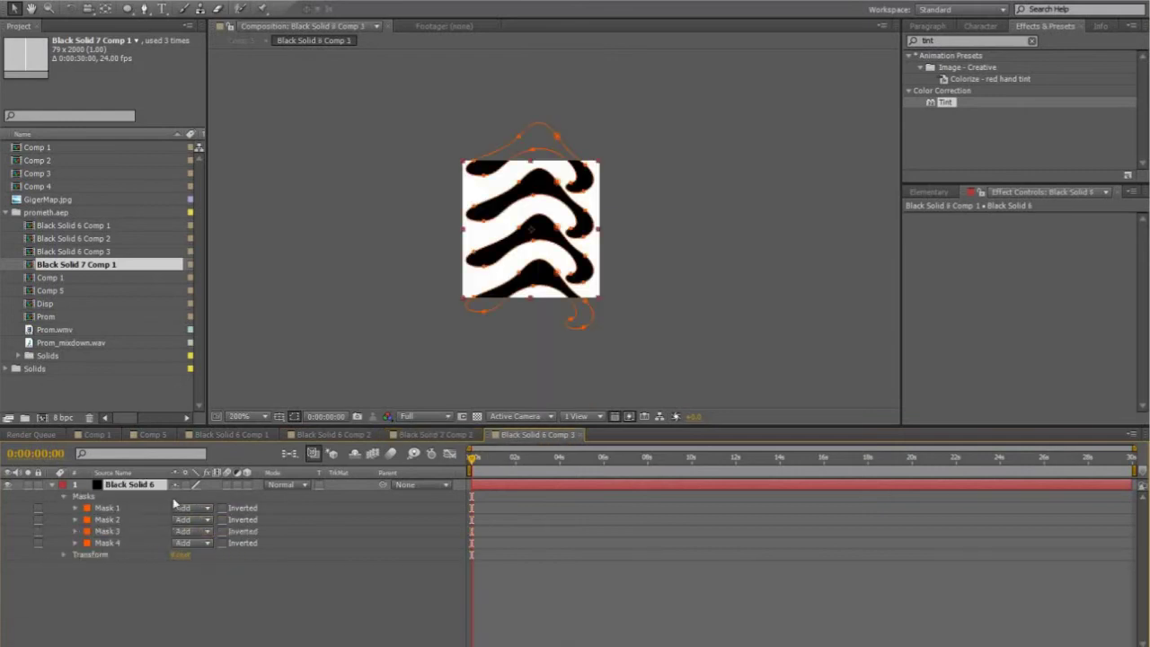
pyautogui.press('f')
pyautogui.moveTo(190, 507); pyautogui.dragTo(230, 514)
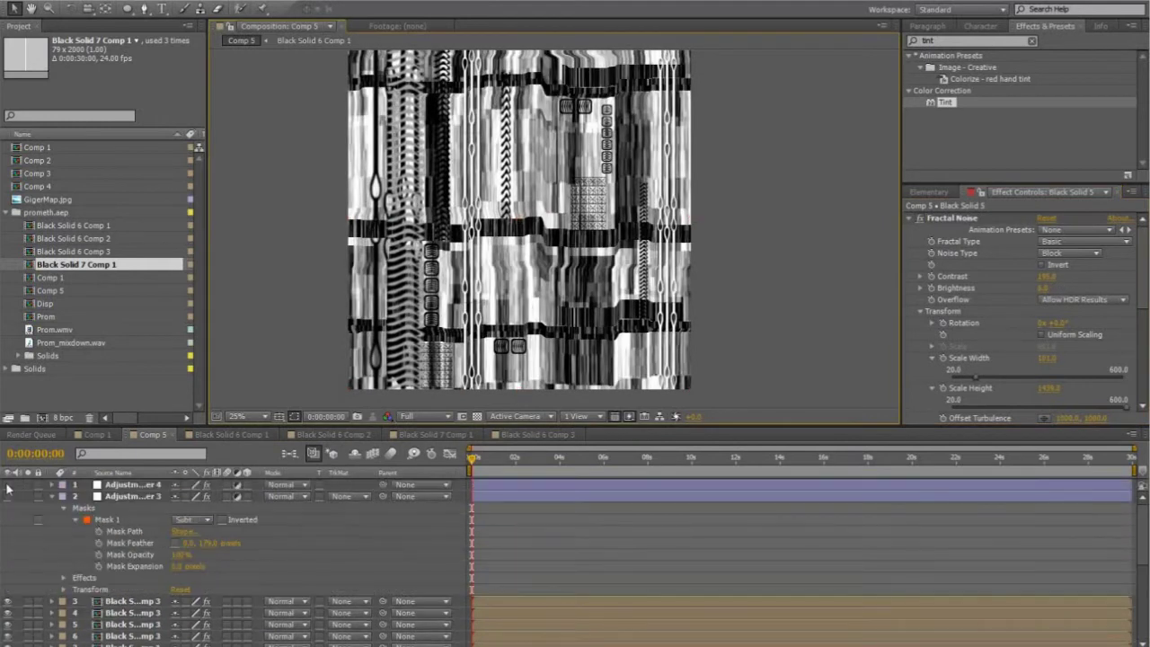
# Hide the Offset adjustment layer and examine the map's noise, symbol bands and strips up close
pyautogui.click(7, 495)
pyautogui.scroll(2, 589, 250)
pyautogui.moveTo(589, 251); pyautogui.dragTo(508, 187, button='middle')
pyautogui.scroll(1, 290, 279)
pyautogui.moveTo(290, 278); pyautogui.dragTo(611, 180, button='middle')
pyautogui.scroll(-1, 862, 246)
pyautogui.moveTo(862, 246); pyautogui.dragTo(578, 242, button='middle')
pyautogui.scroll(-2, 578, 242)
pyautogui.moveTo(567, 141); pyautogui.dragTo(515, 244, button='middle')
pyautogui.scroll(-2, 575, 265)
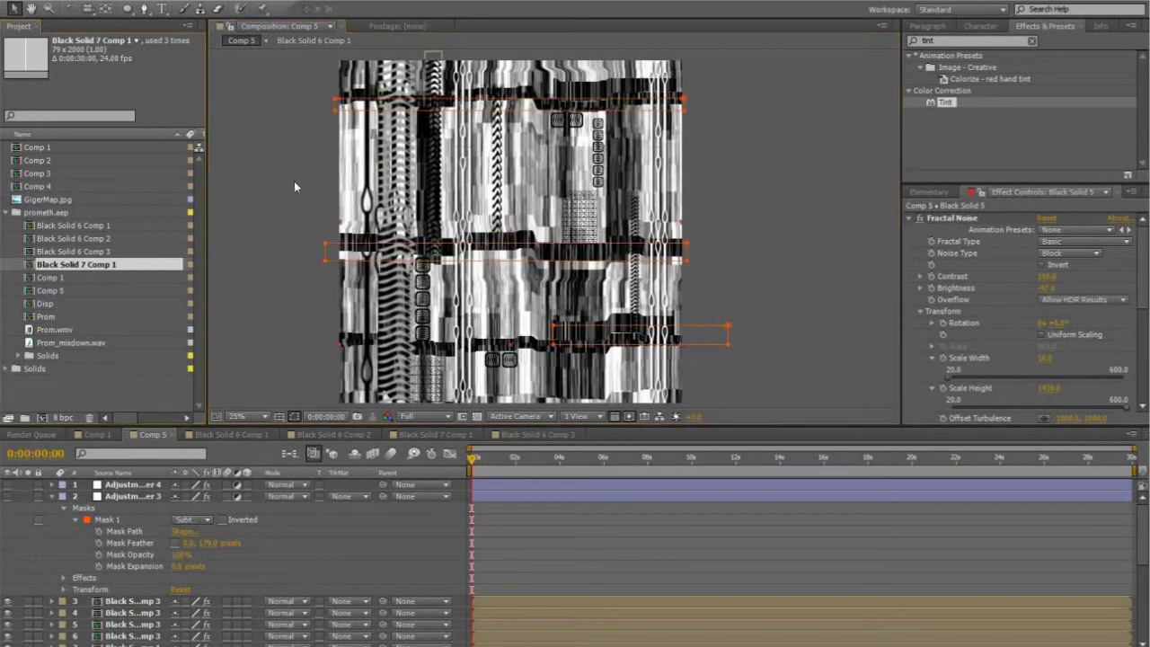
# Lower the opacity of the wide tinted chevron band, duplicate it and place the copy toward the map's right side
pyautogui.moveTo(294, 182); pyautogui.dragTo(293, 221, button='middle')
pyautogui.click(407, 251)
pyautogui.click(390, 243)
pyautogui.scroll(-2, 151, 615)
pyautogui.click(148, 532)
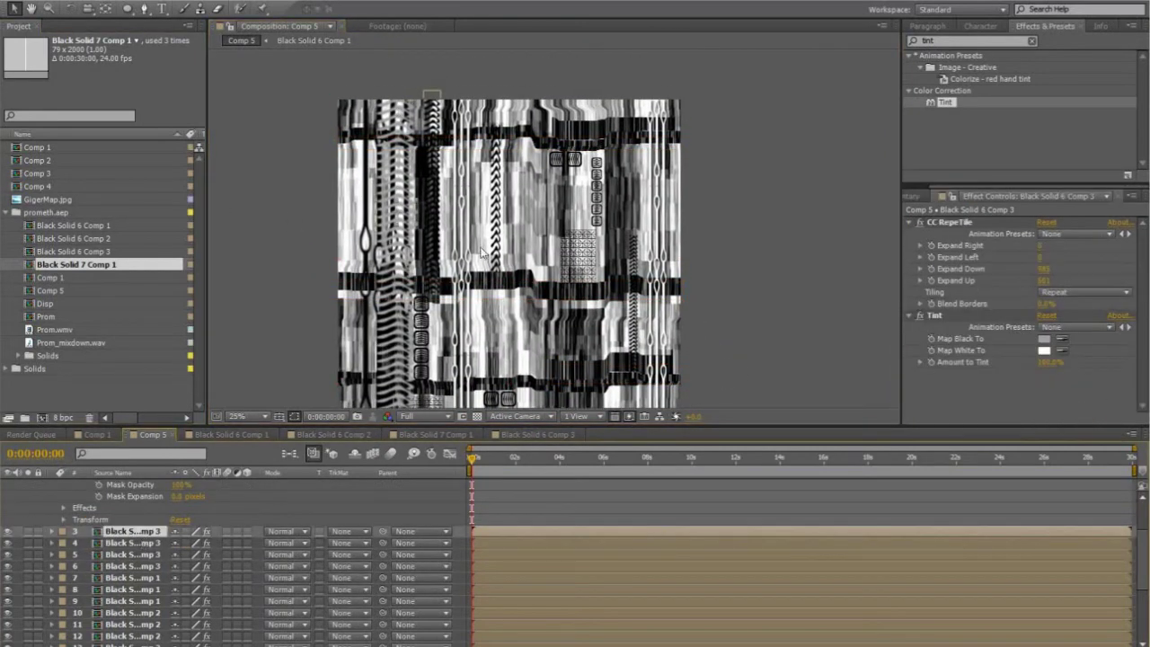
pyautogui.press('t')
pyautogui.hotkey('ctrl', '[')
# Set the right-hand copy of the wide chevron band to the Difference blending mode
pyautogui.click(300, 530)
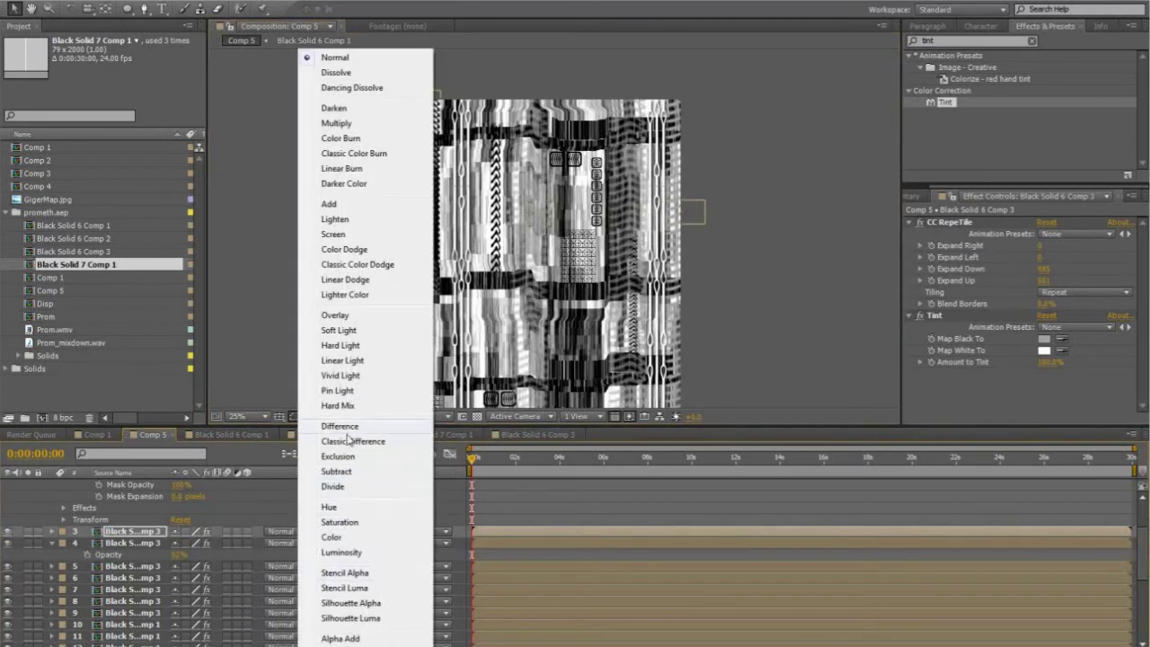
pyautogui.click(346, 426)
pyautogui.click(726, 319)
pyautogui.moveTo(726, 321); pyautogui.dragTo(726, 276, button='middle')
# Turn the Offset and SmartNormalMap adjustment layers back on and check the normal map up close
pyautogui.scroll(3, 269, 548)
pyautogui.click(8, 496)
pyautogui.click(8, 485)
pyautogui.scroll(2, 598, 180)
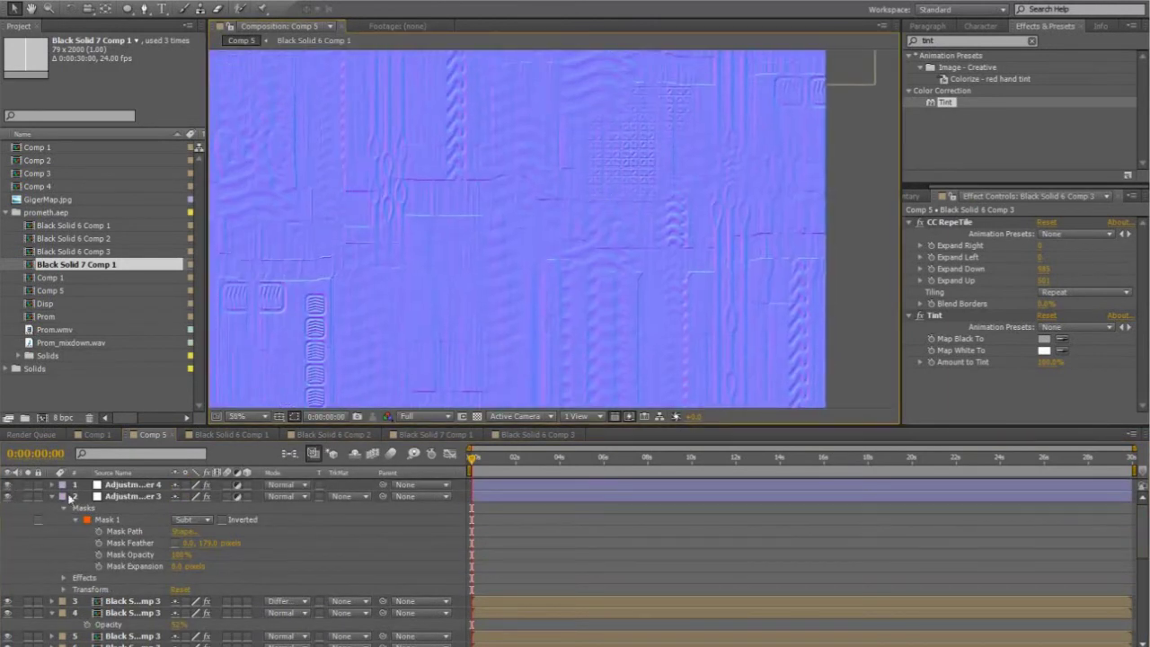
# Fine-tune the amount of SmartNormalMap on the uppermost adjustment layer and check the normal map's relief up close
pyautogui.click(132, 484)
pyautogui.moveTo(1106, 255); pyautogui.dragTo(1108, 255)
pyautogui.scroll(-3, 605, 217)
pyautogui.scroll(1, 620, 218)
pyautogui.click(713, 218)
pyautogui.scroll(2, 712, 218)
pyautogui.moveTo(713, 218); pyautogui.dragTo(726, 293, button='middle')
# Rename the normal map composition as NormalMAP in its composition settings
pyautogui.rightClick(302, 25)
pyautogui.click(378, 129)
pyautogui.write('NormalMAP')
pyautogui.press('Return')
pyautogui.moveTo(724, 224); pyautogui.dragTo(730, 310, button='middle')
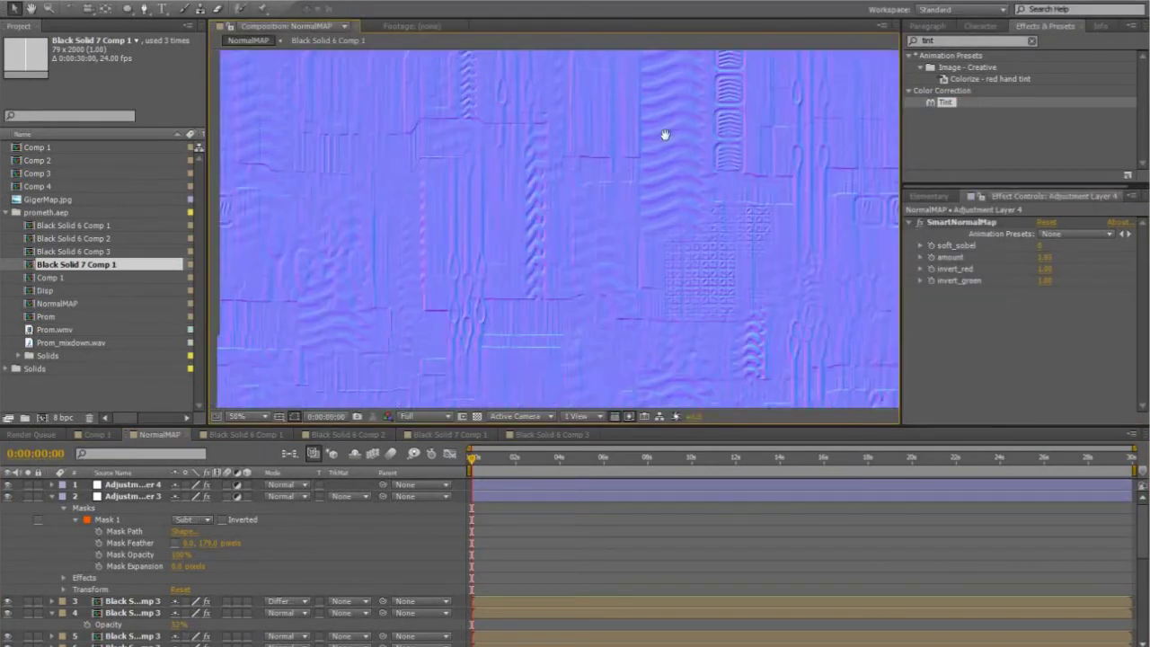
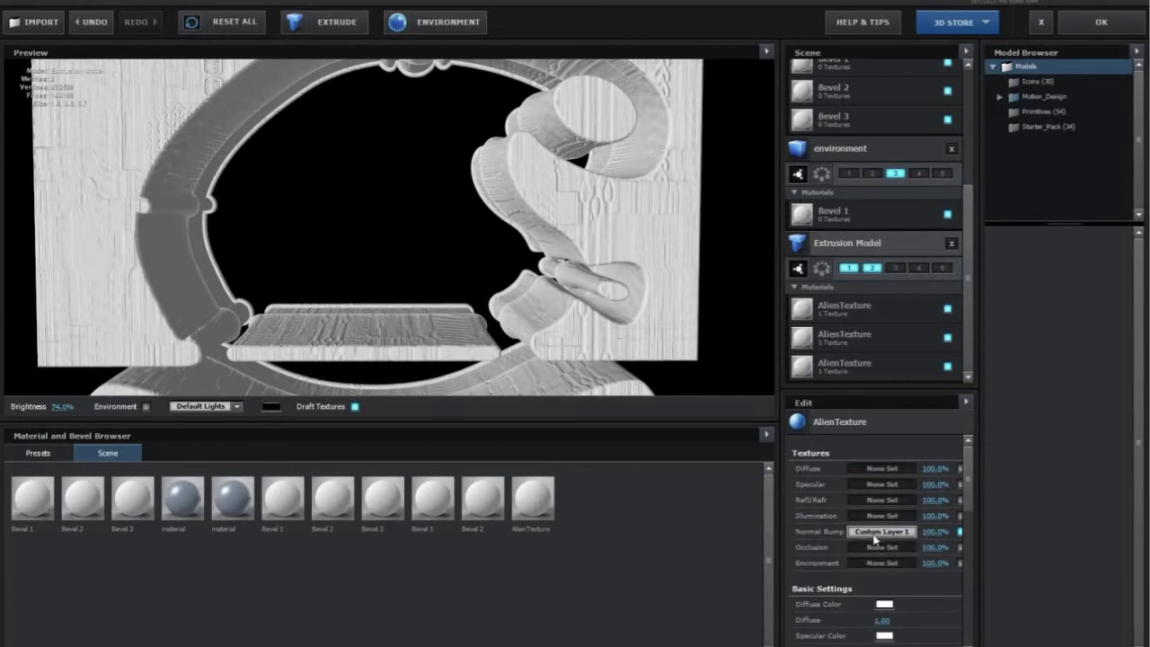
# Try a stronger Normal Bump amount on the AlienTexture material and inspect the relief on the extruded model
pyautogui.moveTo(480, 240); pyautogui.dragTo(462, 334)
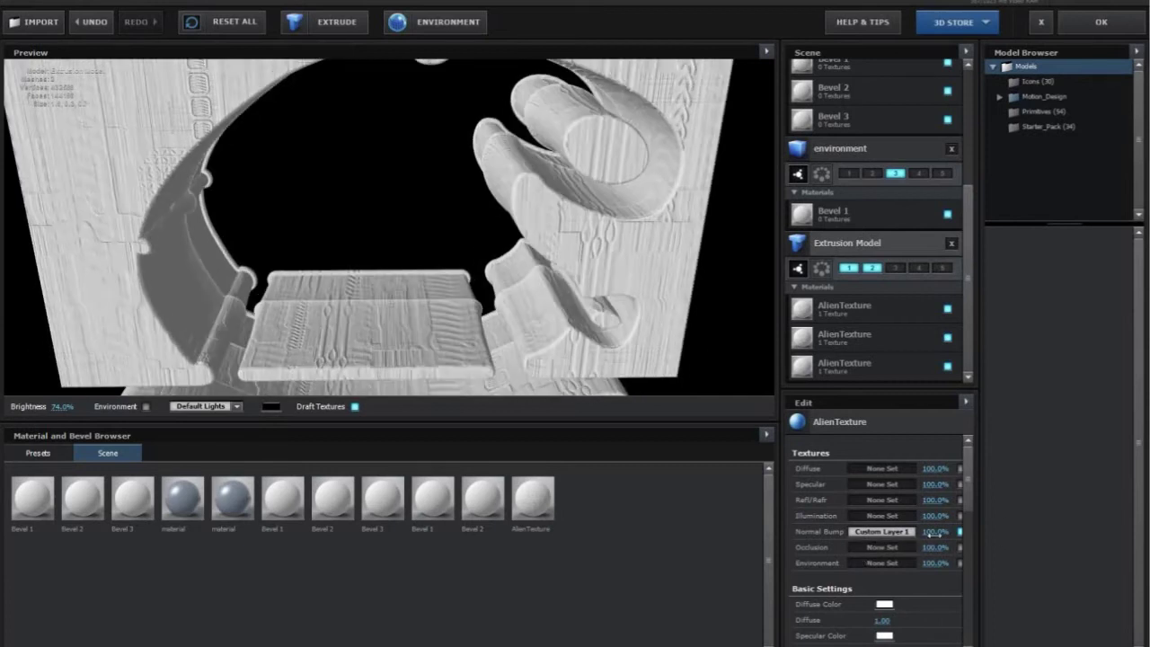
pyautogui.moveTo(932, 533); pyautogui.dragTo(1023, 523)
pyautogui.moveTo(898, 540); pyautogui.dragTo(941, 537)
pyautogui.moveTo(648, 283); pyautogui.dragTo(650, 256)
# Set the UV Repeat of the Extrusion Model that carries AlienTexture to 2.00 by 2.00 and check its tiling
pyautogui.scroll(-5, 879, 590)
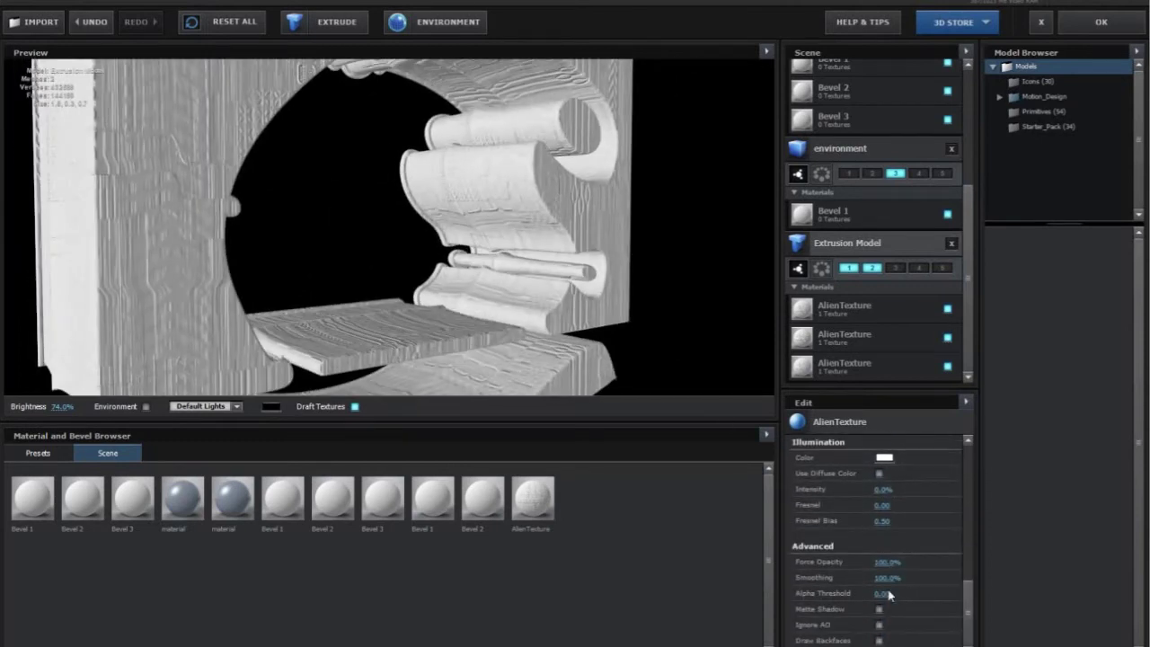
pyautogui.click(871, 250)
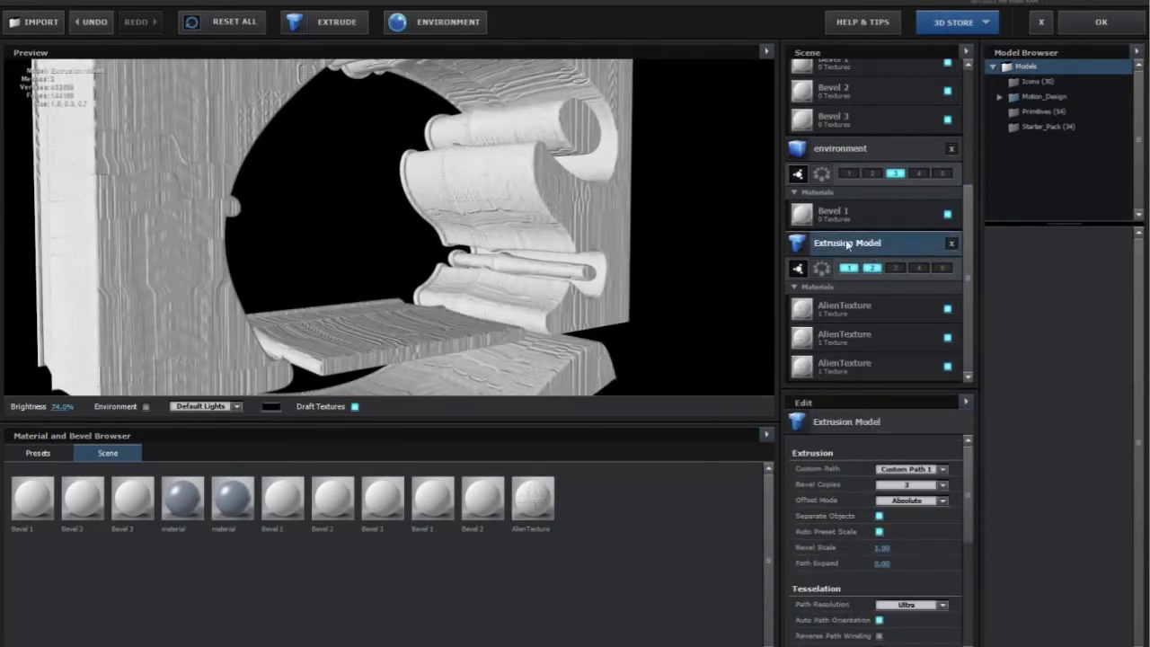
pyautogui.scroll(-5, 936, 526)
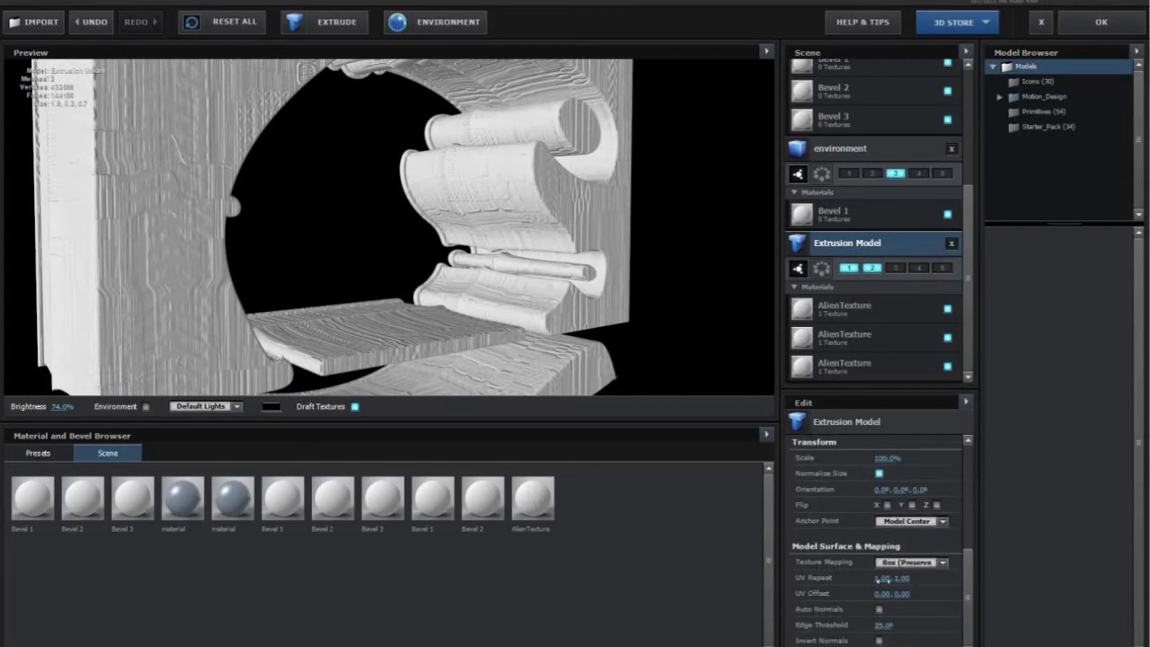
pyautogui.moveTo(884, 581); pyautogui.dragTo(994, 583)
pyautogui.moveTo(485, 235)
pyautogui.mouseDown()
pyautogui.moveTo(486, 273)
pyautogui.moveTo(444, 234)
pyautogui.moveTo(400, 238)
pyautogui.moveTo(460, 256)
pyautogui.moveTo(436, 243)
pyautogui.moveTo(493, 250)
pyautogui.mouseUp()
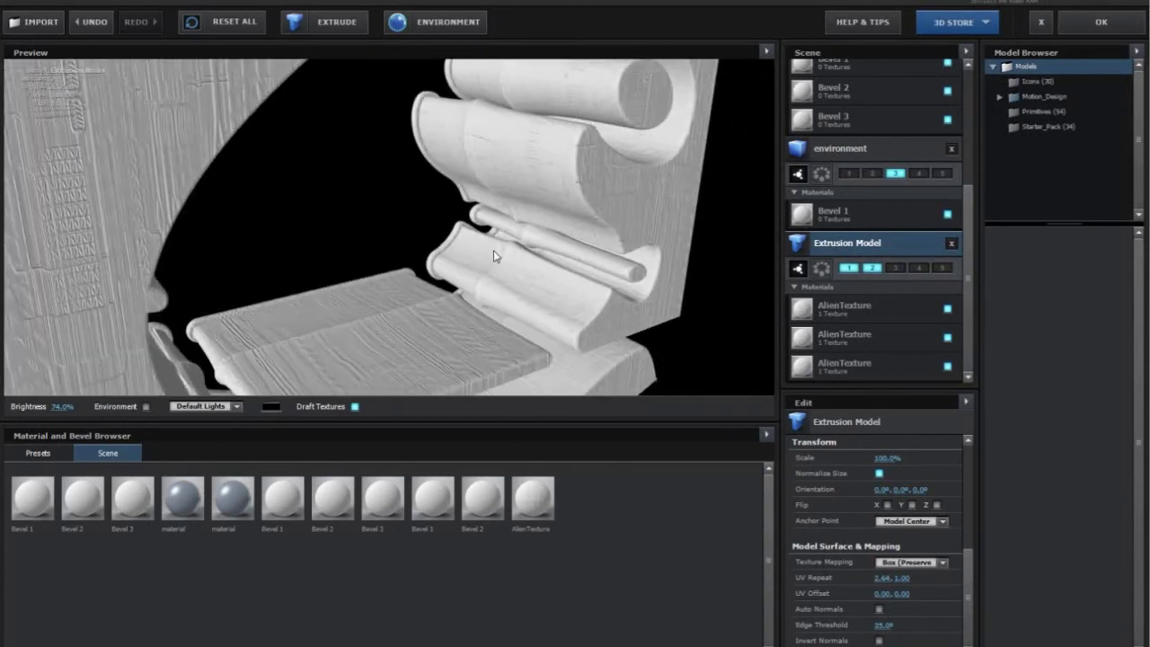
pyautogui.write('2')
pyautogui.press('Tab')
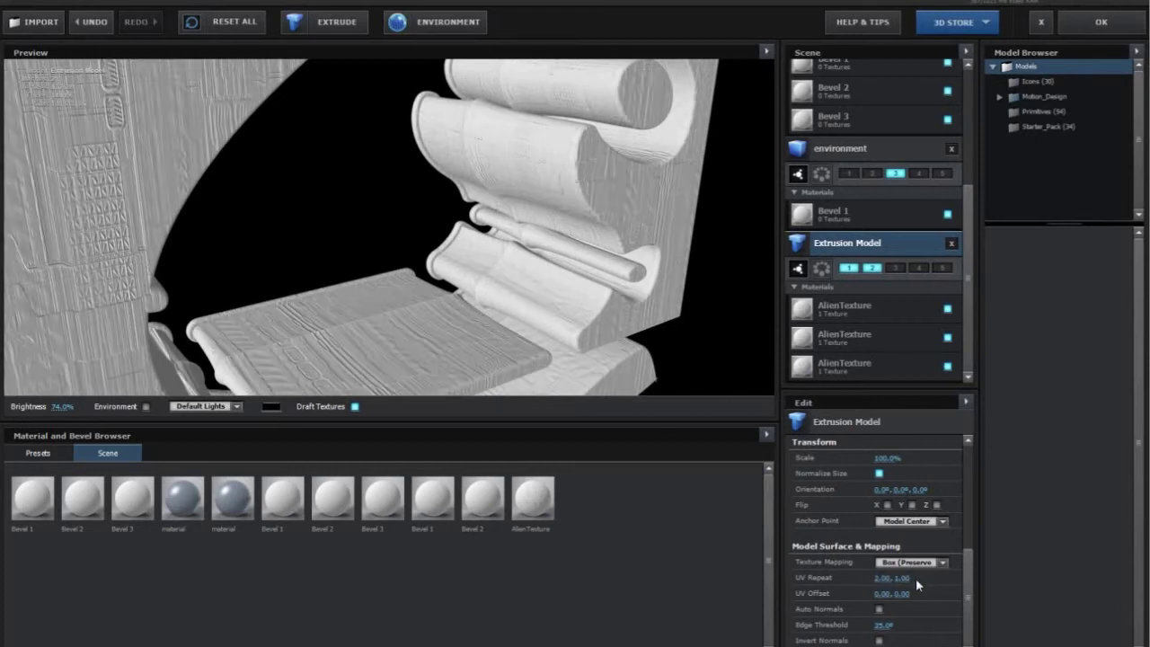
pyautogui.write('2')
pyautogui.press('Return')
pyautogui.moveTo(614, 245)
pyautogui.mouseDown()
pyautogui.moveTo(619, 218)
pyautogui.moveTo(549, 249)
pyautogui.moveTo(525, 216)
pyautogui.moveTo(496, 211)
pyautogui.moveTo(588, 226)
pyautogui.moveTo(575, 225)
pyautogui.moveTo(616, 215)
pyautogui.moveTo(620, 250)
pyautogui.mouseUp()
pyautogui.scroll(5, 906, 523)
# Change the AlienTexture material's illumination color to a very dark grey
pyautogui.scroll(-10, 905, 523)
pyautogui.click(887, 539)
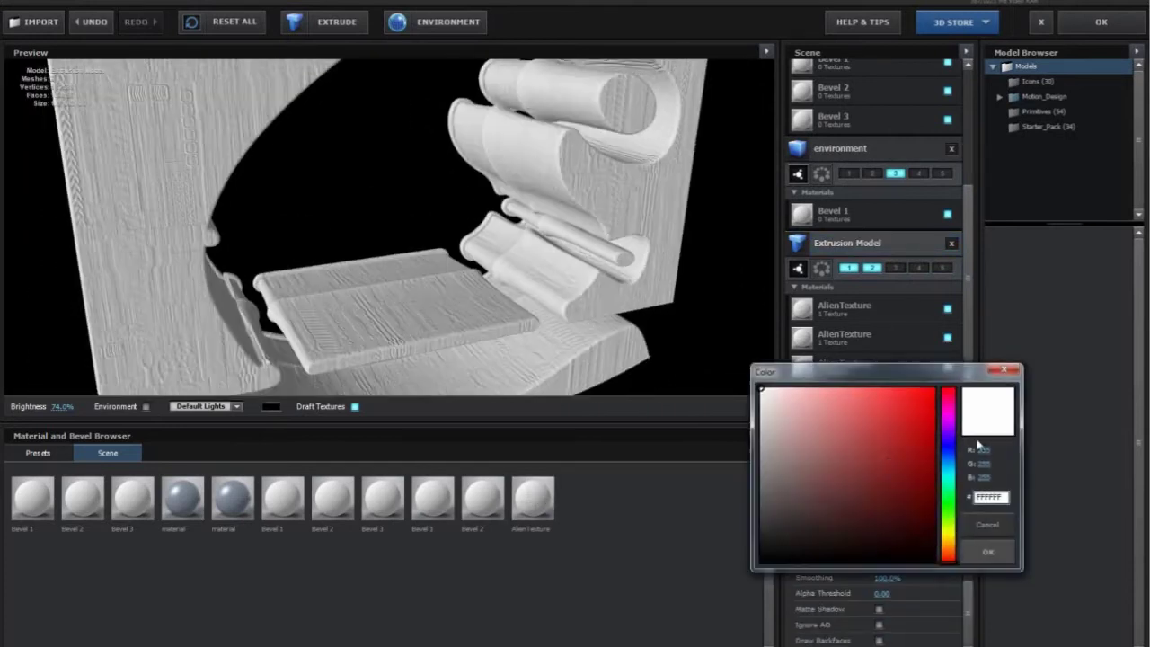
pyautogui.moveTo(948, 454); pyautogui.dragTo(954, 463)
pyautogui.click(775, 530)
pyautogui.click(986, 551)
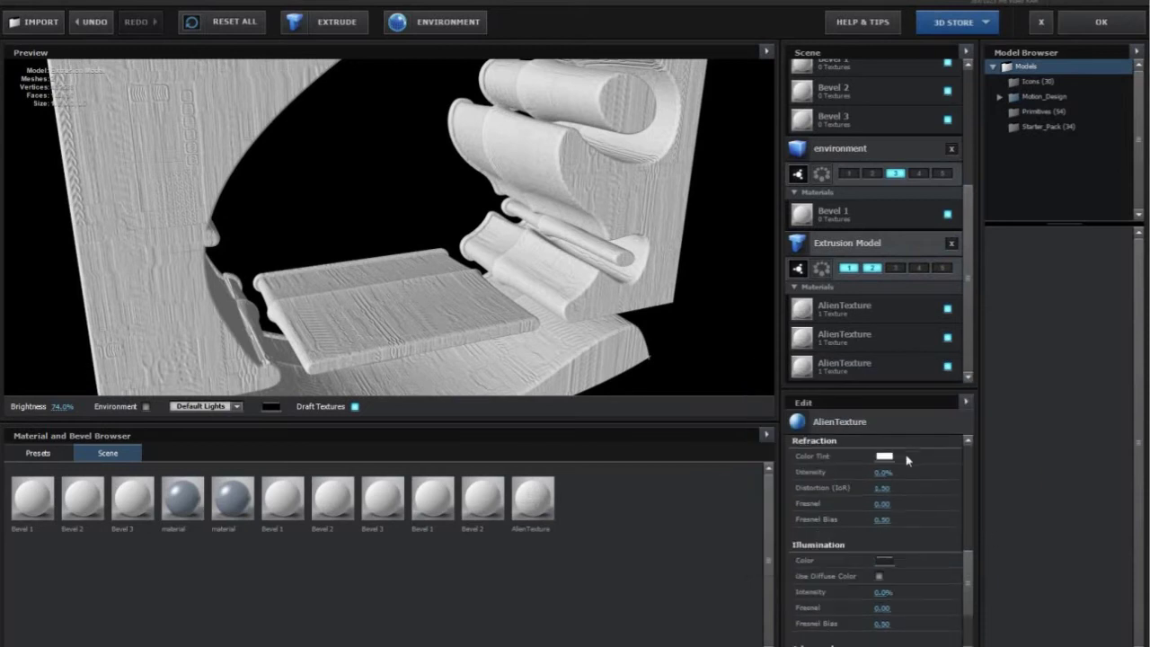
# Set the AlienTexture material's diffuse color to the dark blue-grey 2E3134
pyautogui.scroll(5, 907, 557)
pyautogui.scroll(-5, 906, 557)
pyautogui.scroll(5, 906, 562)
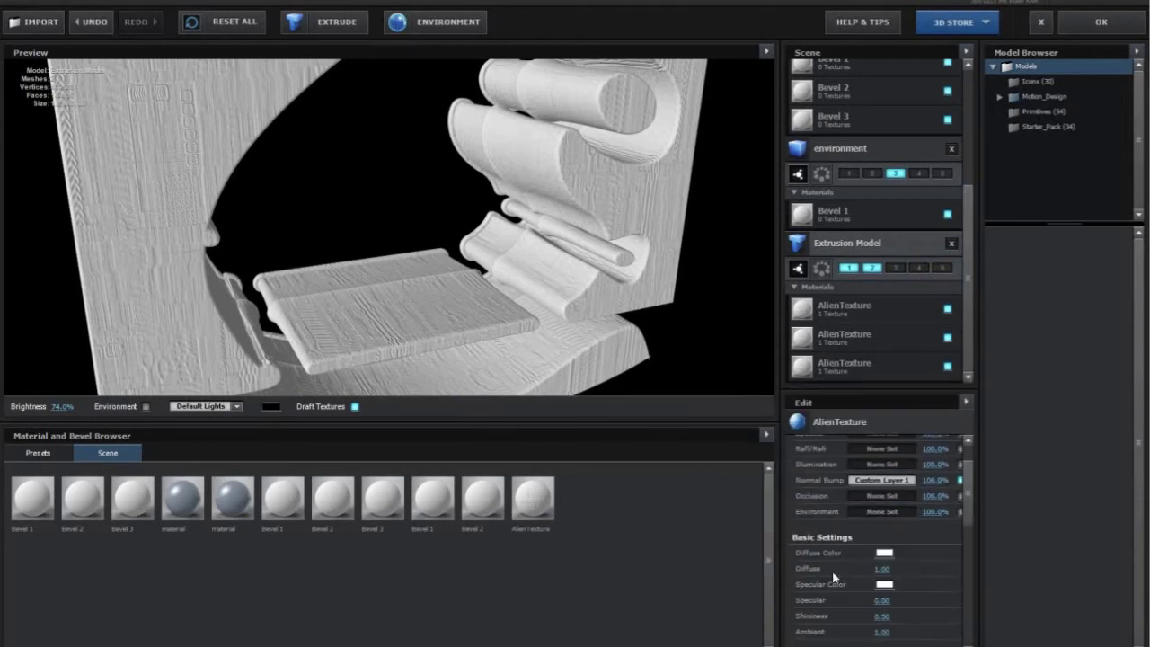
pyautogui.click(885, 557)
pyautogui.click(813, 611)
pyautogui.click(782, 621)
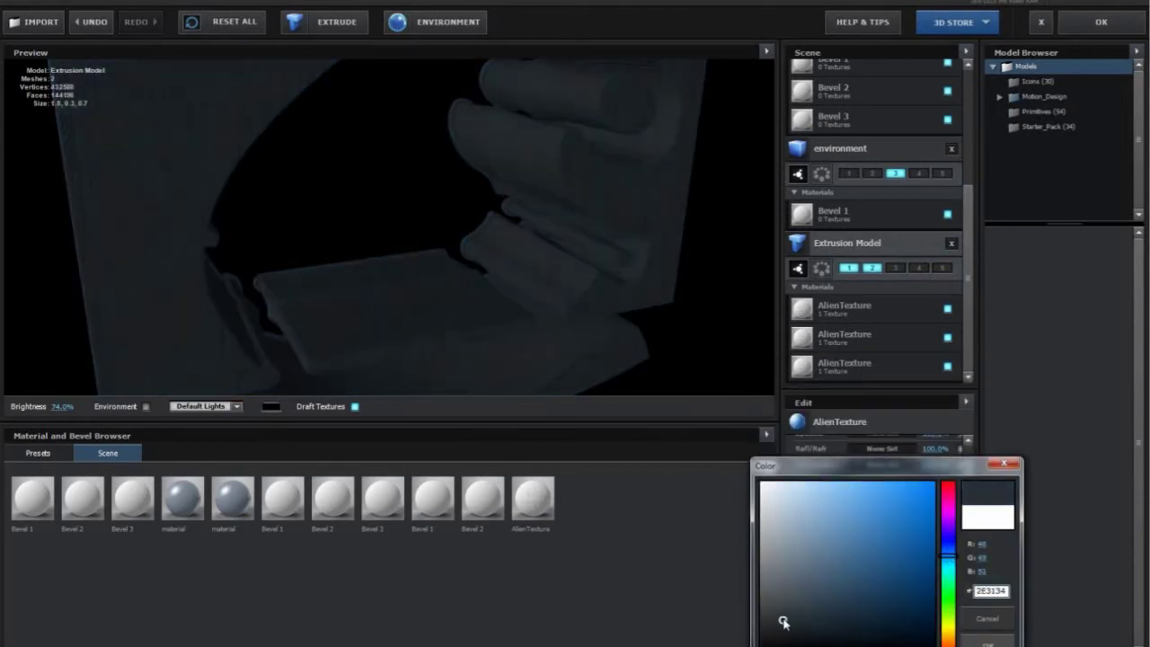
pyautogui.click(988, 643)
# Adjust the AlienTexture material's Specular to about 0.12 and its Shininess to about 0.10, checking the highlights on the model
pyautogui.scroll(-2, 925, 591)
pyautogui.moveTo(880, 548); pyautogui.dragTo(828, 566)
pyautogui.moveTo(886, 549); pyautogui.dragTo(877, 551)
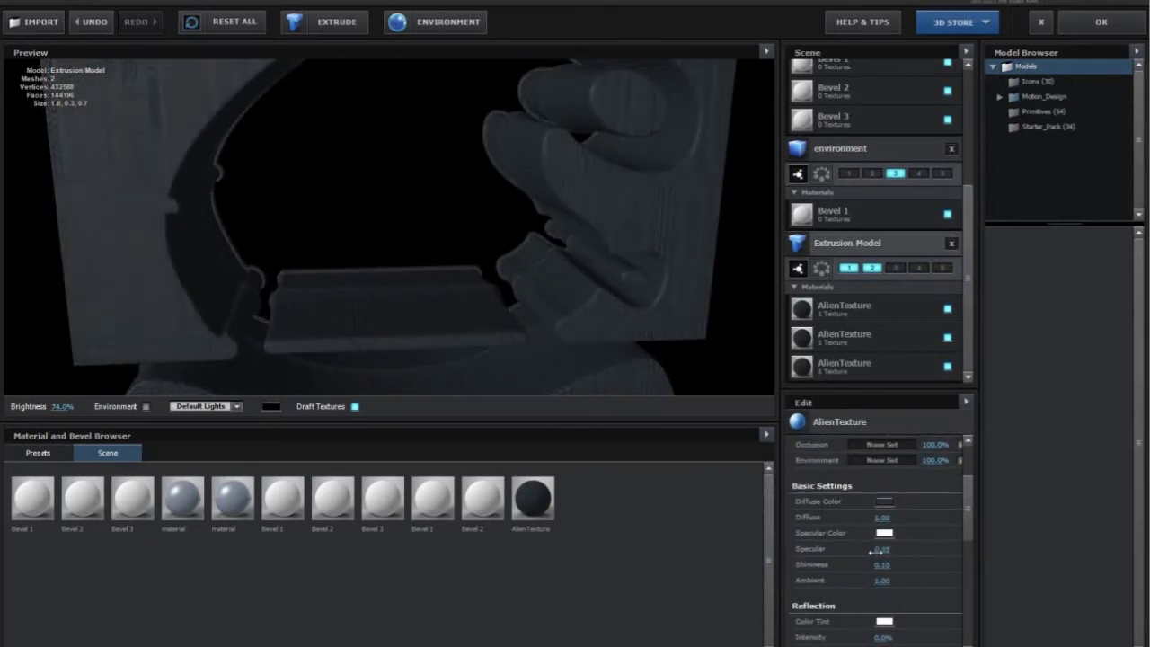
pyautogui.moveTo(568, 309)
pyautogui.mouseDown()
pyautogui.moveTo(521, 297)
pyautogui.moveTo(594, 285)
pyautogui.moveTo(559, 289)
pyautogui.moveTo(575, 264)
pyautogui.moveTo(560, 310)
pyautogui.mouseUp()
pyautogui.scroll(3, 558, 289)
# Load Underpass_blurred.png as the scene's environment map
pyautogui.click(439, 22)
pyautogui.click(662, 344)
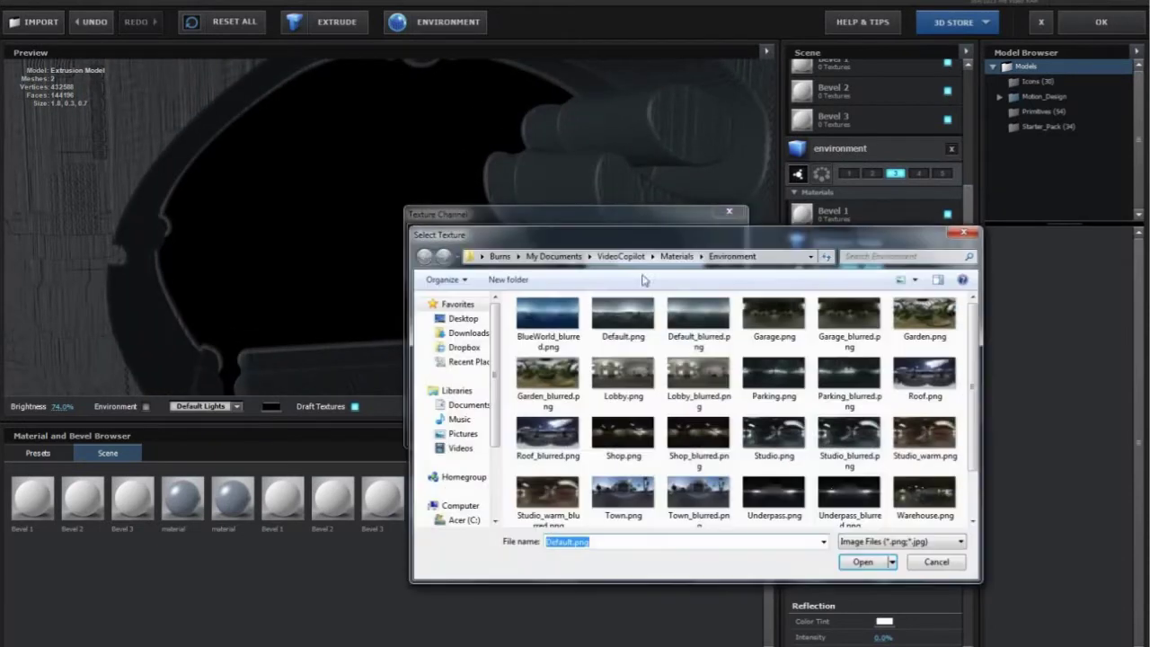
pyautogui.scroll(-2, 967, 381)
pyautogui.doubleClick(849, 432)
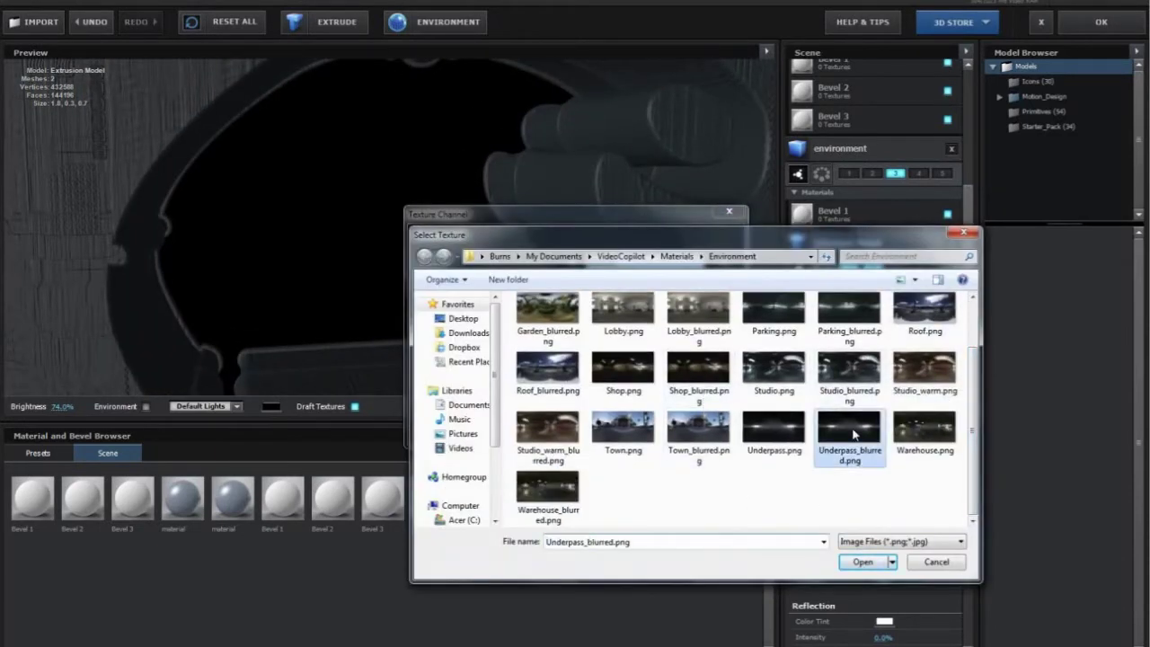
pyautogui.click(669, 429)
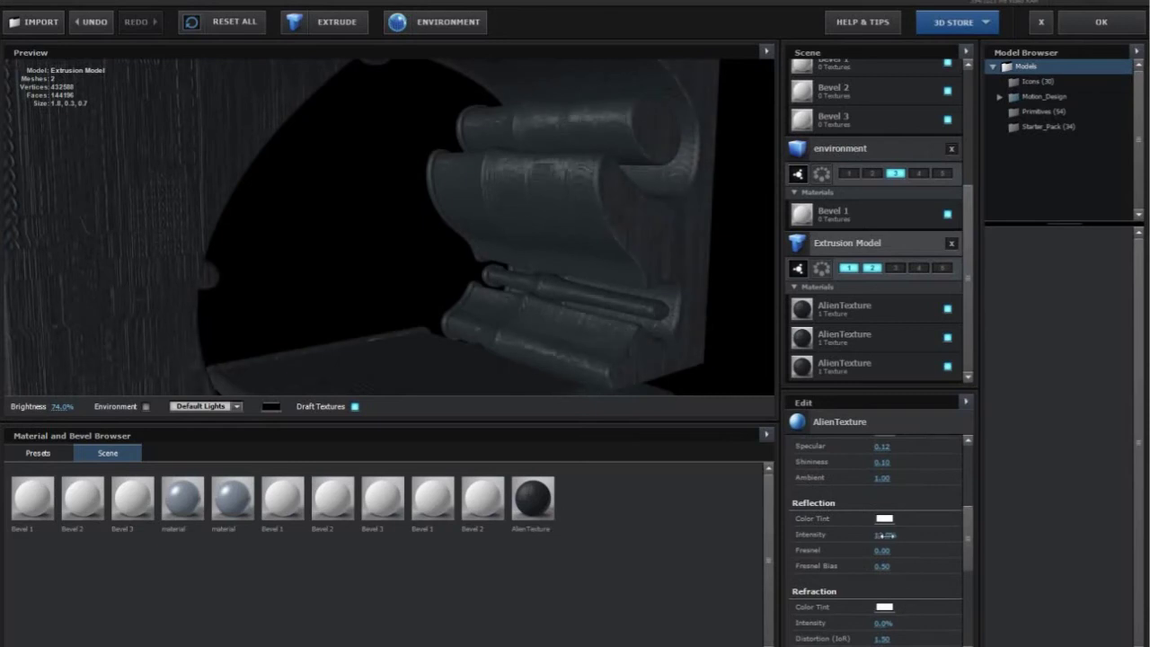
# Set the AlienTexture material's reflection intensity to 12.0% and its reflection color tint to a light blue
pyautogui.moveTo(886, 535); pyautogui.dragTo(890, 537)
pyautogui.moveTo(539, 269); pyautogui.dragTo(616, 285)
pyautogui.scroll(-2, 929, 518)
pyautogui.click(885, 466)
pyautogui.click(949, 472)
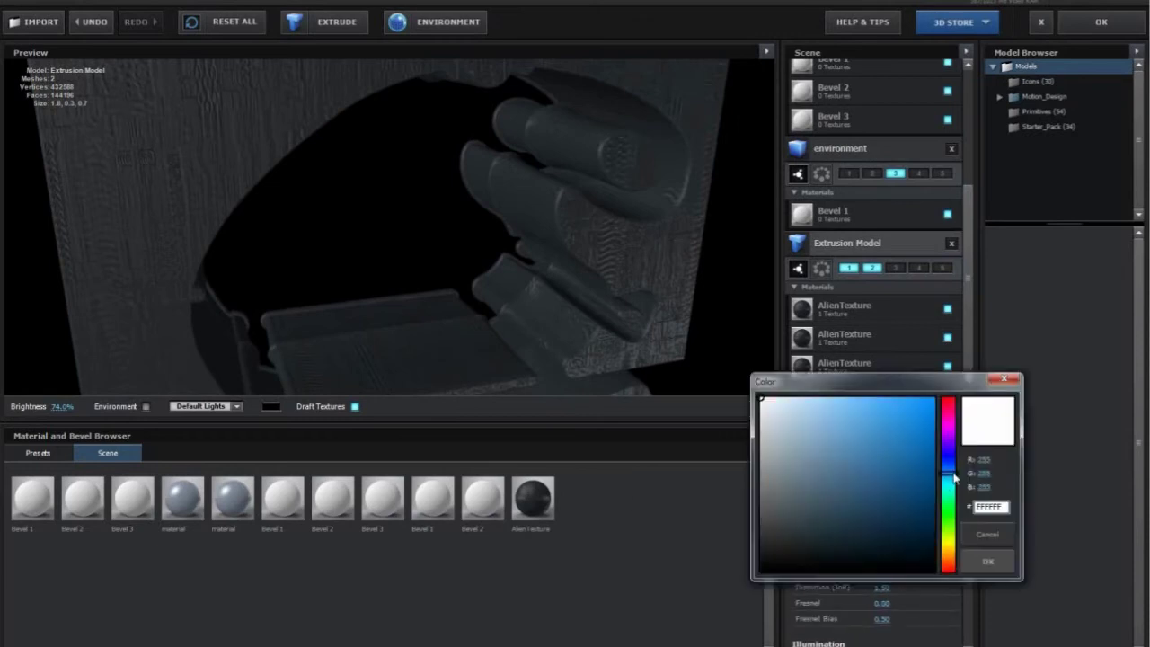
pyautogui.click(810, 402)
pyautogui.click(949, 478)
pyautogui.click(987, 561)
# Turn off draft textures in the preview and inspect the extruded model's surface detail at full quality
pyautogui.moveTo(647, 282); pyautogui.dragTo(473, 278)
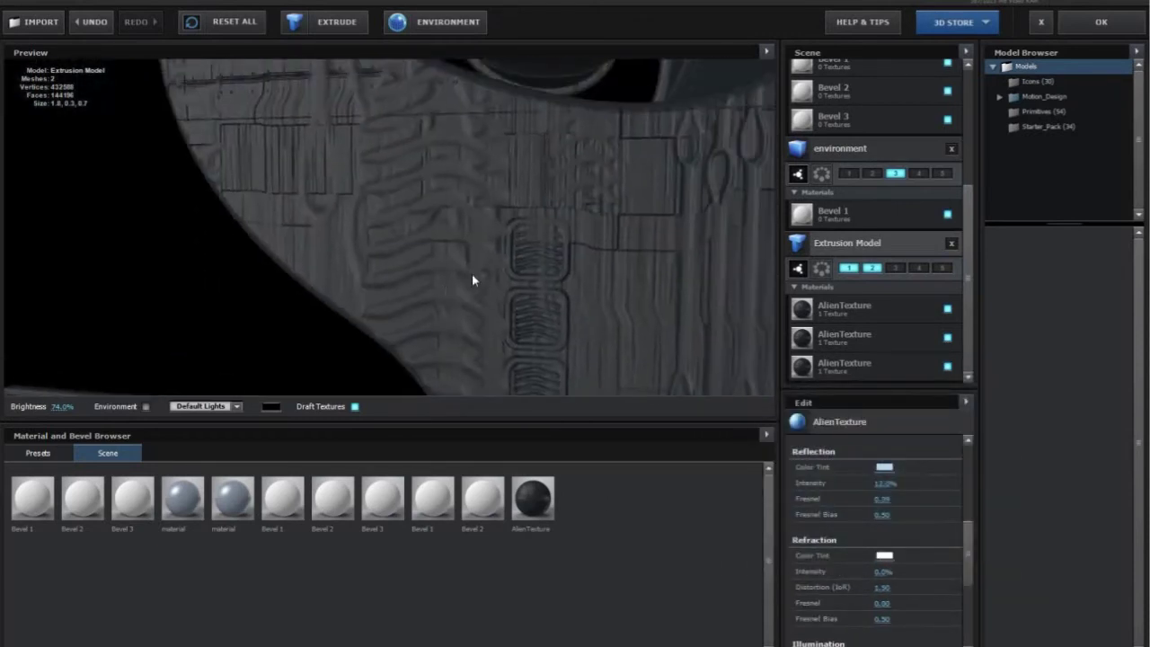
pyautogui.click(355, 406)
pyautogui.moveTo(423, 332); pyautogui.dragTo(473, 286)
pyautogui.scroll(-5, 473, 286)
# Apply the AlienTexture material to the environment sphere and look over the textured surface
pyautogui.click(842, 216)
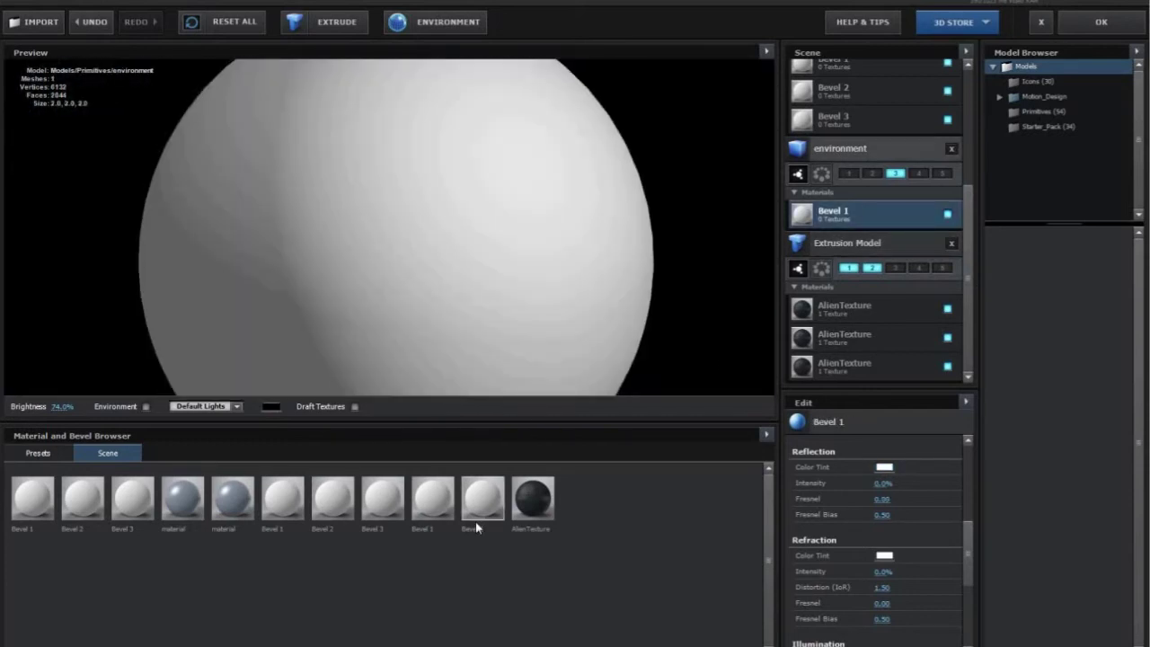
pyautogui.moveTo(531, 499); pyautogui.dragTo(476, 225)
pyautogui.scroll(-3, 464, 266)
pyautogui.moveTo(464, 266); pyautogui.dragTo(572, 208)
pyautogui.scroll(3, 572, 207)
# Set the environment model's UV Repeat to 10.00 by 10.00 and check the tiling from near and far
pyautogui.click(865, 144)
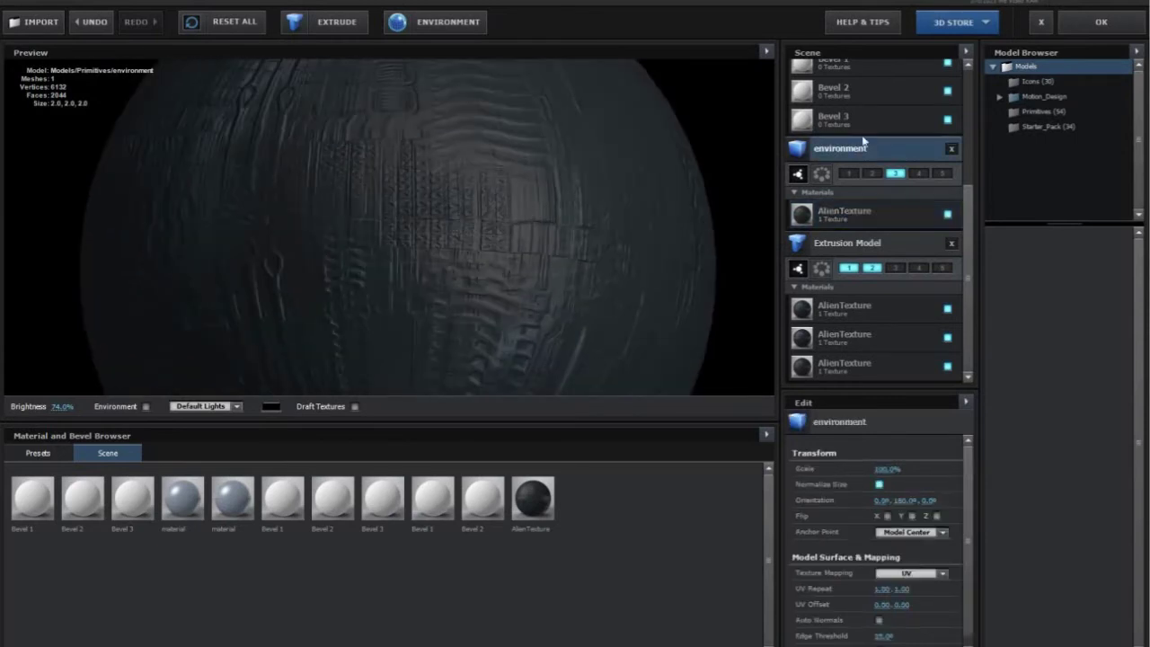
pyautogui.scroll(-1, 900, 494)
pyautogui.click(882, 579)
pyautogui.write('10')
pyautogui.press('Return')
pyautogui.scroll(5, 416, 270)
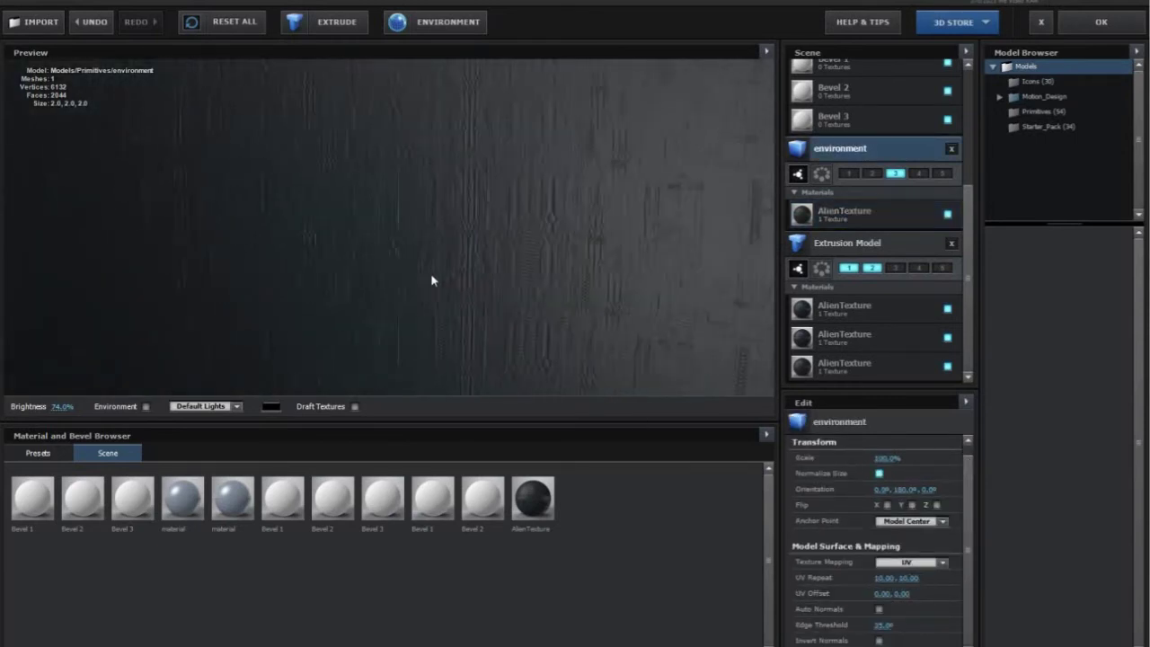
pyautogui.scroll(-3, 433, 288)
pyautogui.scroll(3, 439, 314)
pyautogui.scroll(-3, 449, 328)
# Set the environment model's UV Repeat to 7
pyautogui.click(885, 578)
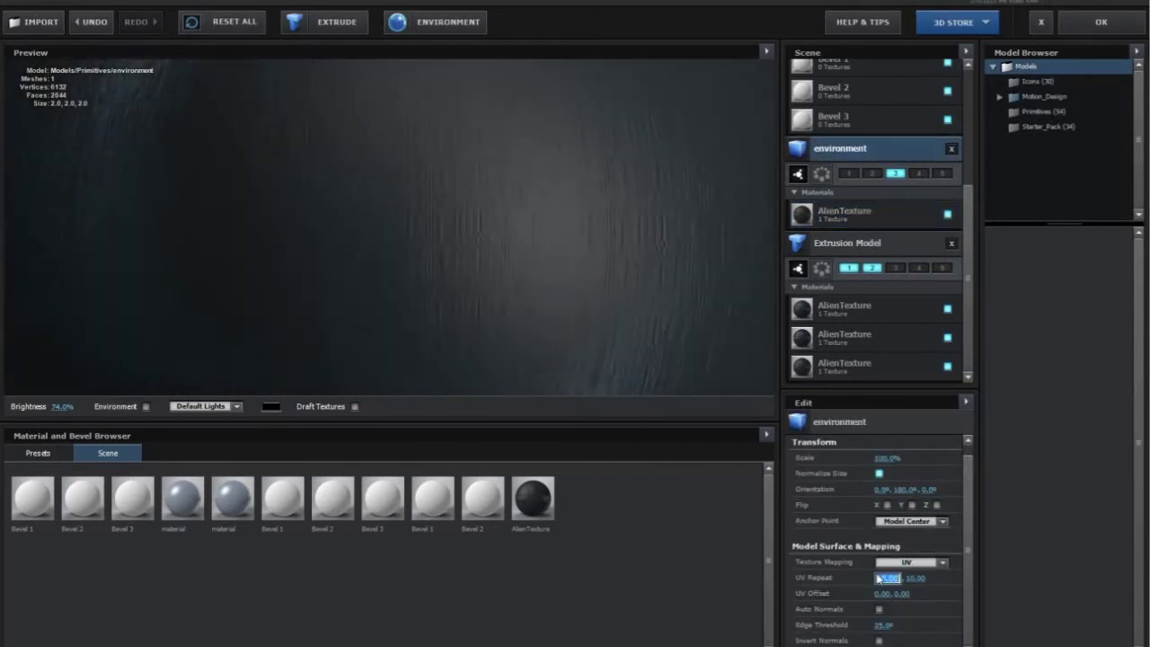
pyautogui.write('7')
pyautogui.press('Return')
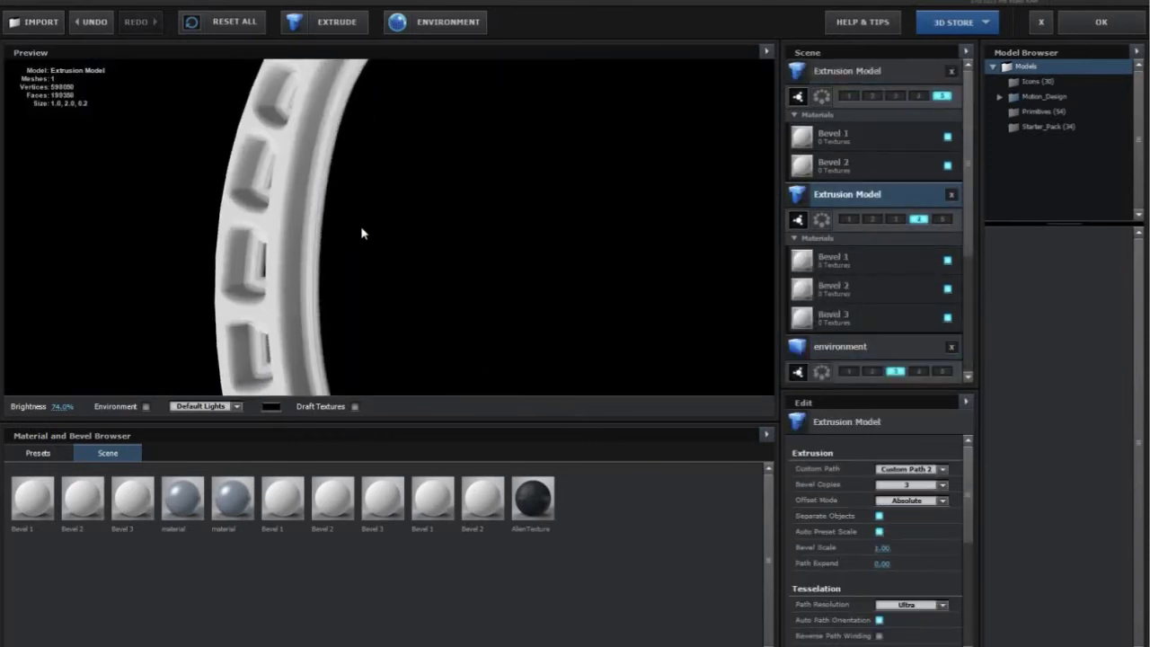
# Apply the AlienTexture material to all three bevels of the curved, slotted Extrusion Model in group 4
pyautogui.click(318, 293)
pyautogui.moveTo(318, 293); pyautogui.dragTo(428, 251)
pyautogui.scroll(5, 429, 251)
pyautogui.scroll(-3, 429, 251)
# Set the slotted Extrusion Model's UV Repeat to 4.00 by 4.00 and inspect its texture detail up close
pyautogui.click(862, 195)
pyautogui.scroll(-5, 901, 608)
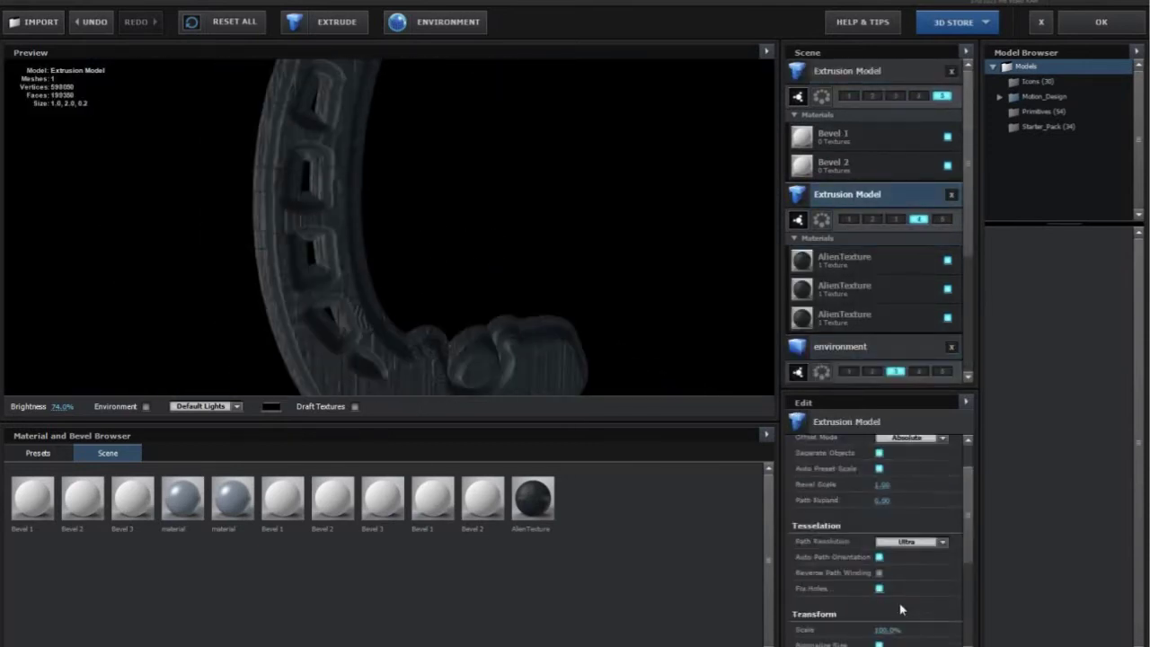
pyautogui.click(884, 579)
pyautogui.write('4')
pyautogui.press('Return')
pyautogui.moveTo(620, 278); pyautogui.dragTo(443, 239)
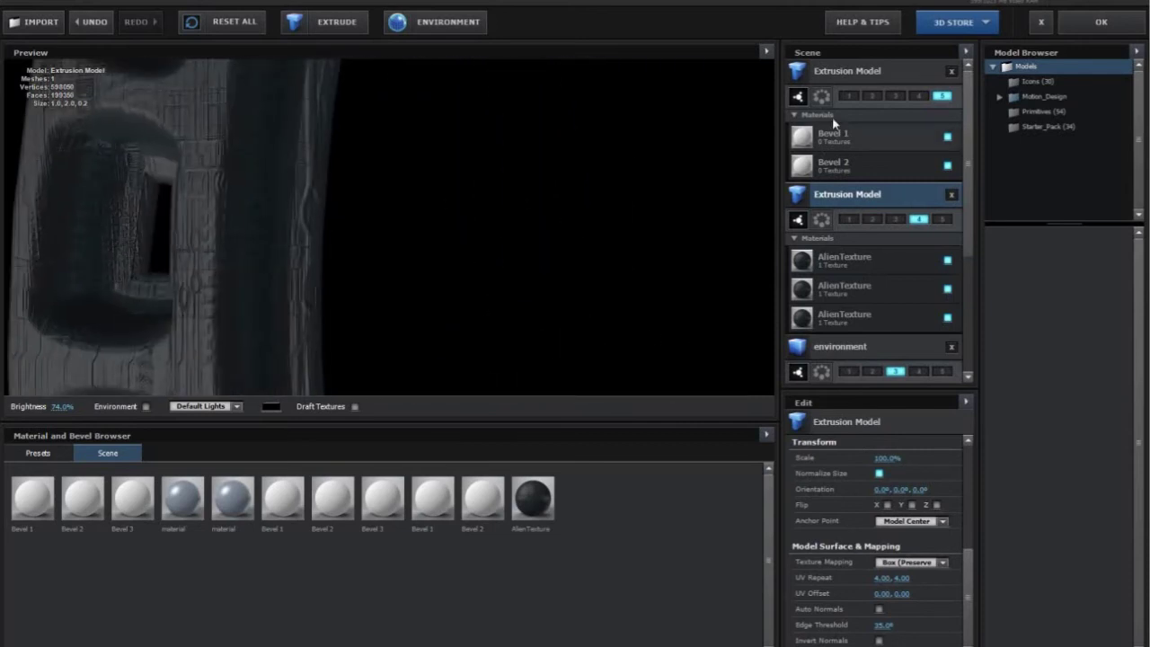
# Apply the AlienTexture material to the two-bevel Extrusion Model in group 5
pyautogui.click(844, 71)
pyautogui.moveTo(532, 499); pyautogui.dragTo(526, 249)
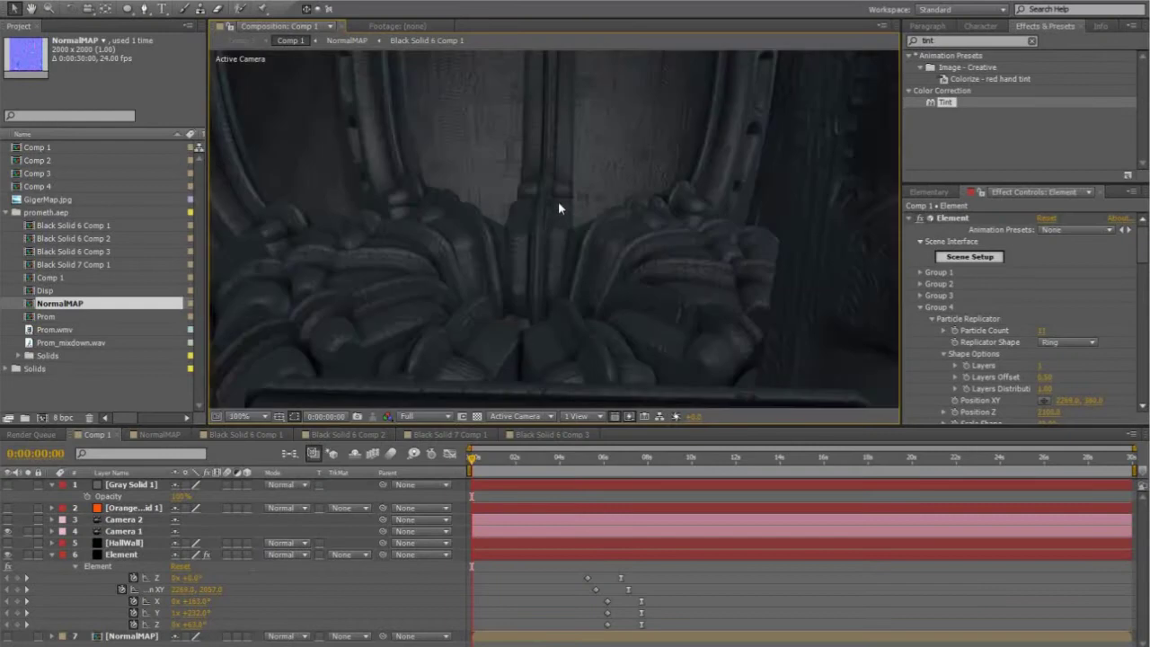
# Examine the textured chamber in Comp 1 up close and at several times up to 0:00:07:17
pyautogui.scroll(-1, 558, 209)
pyautogui.moveTo(514, 275); pyautogui.dragTo(554, 281, button='middle')
pyautogui.scroll(1, 553, 280)
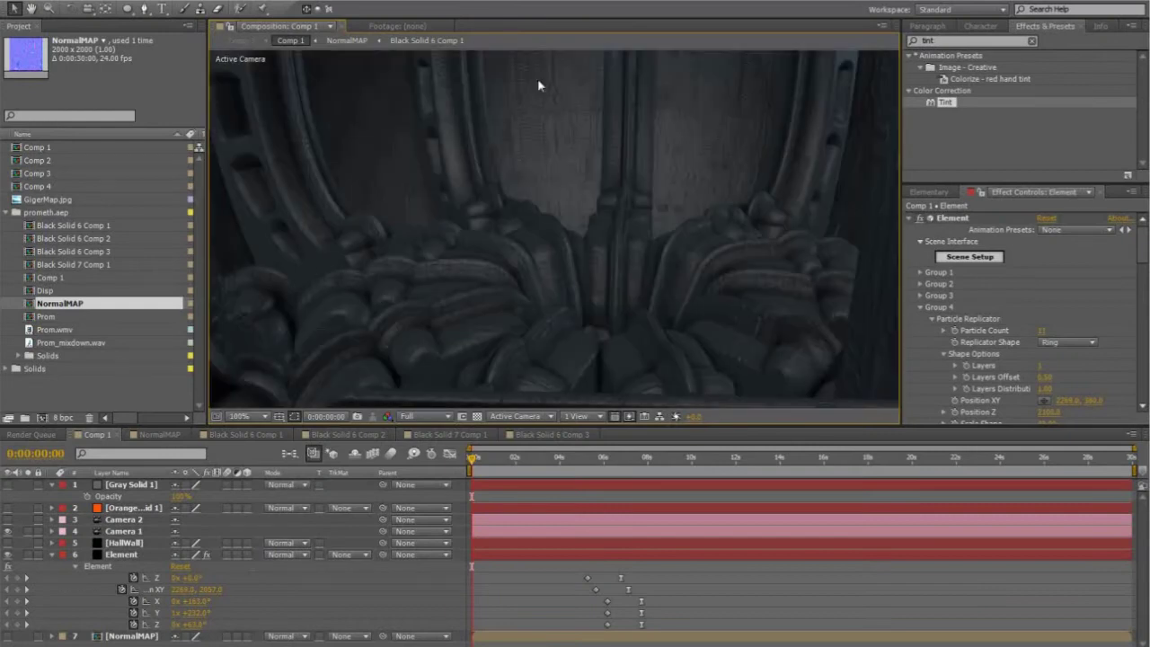
pyautogui.scroll(-5, 608, 208)
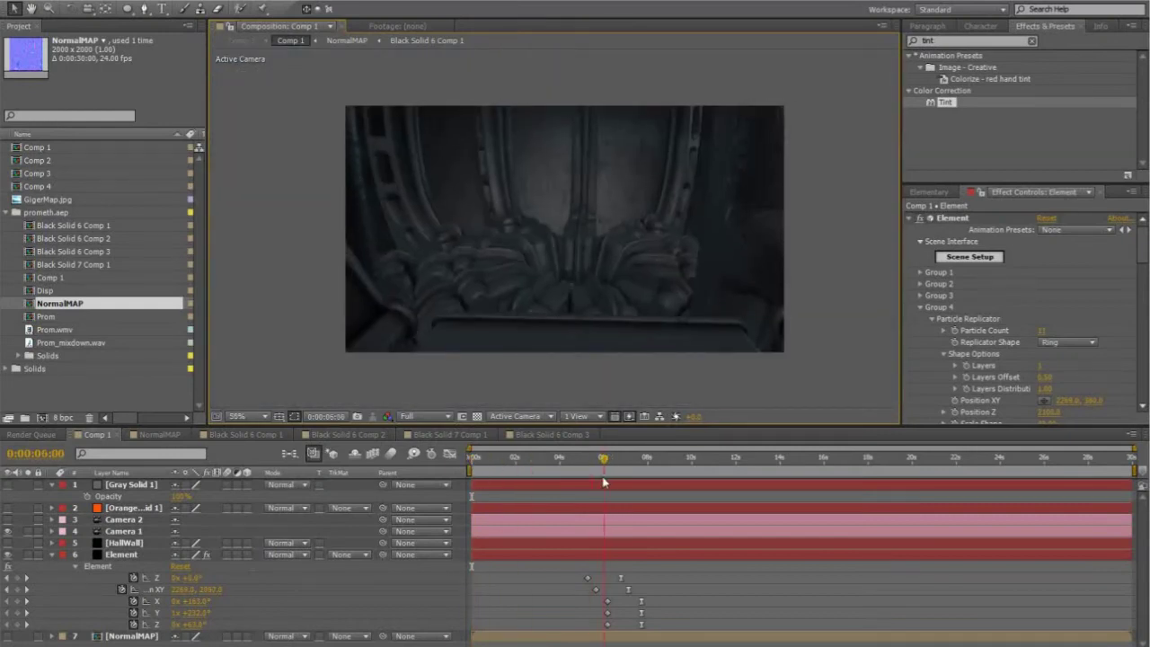
pyautogui.click(637, 460)
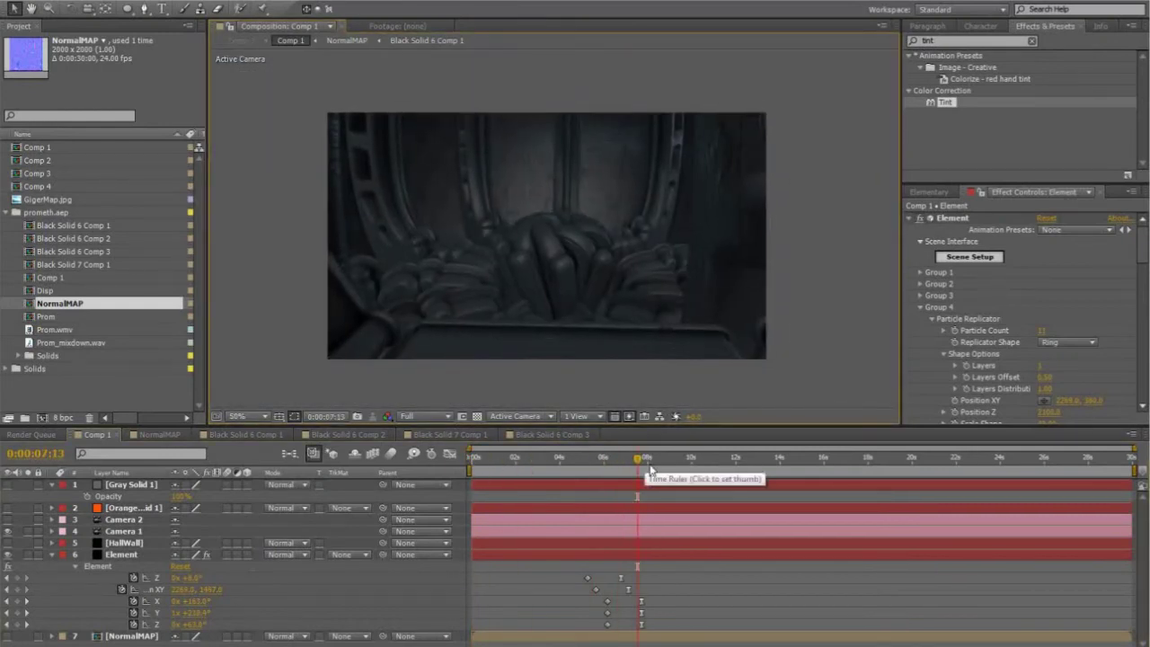
pyautogui.click(641, 463)
# Turn on Camera 2 in Comp 1 and orbit and move it to view the textured hall
pyautogui.click(124, 532)
pyautogui.click(8, 520)
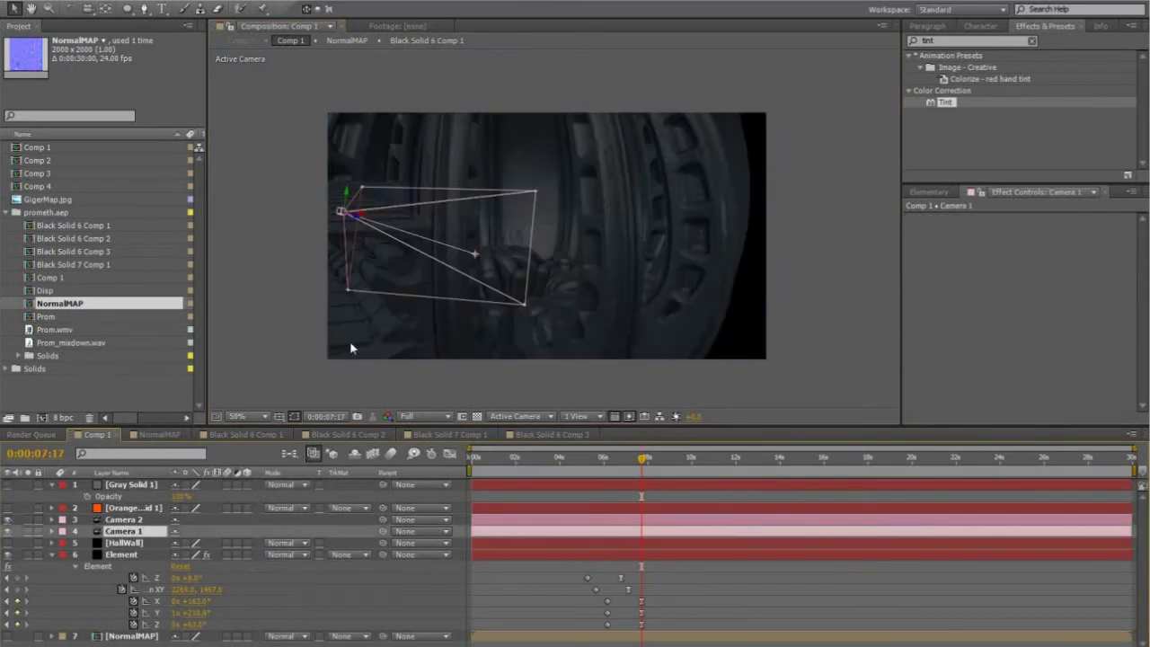
pyautogui.click(85, 10)
pyautogui.moveTo(472, 249); pyautogui.dragTo(549, 202, button='middle')
pyautogui.moveTo(549, 202); pyautogui.dragTo(530, 13, button='right')
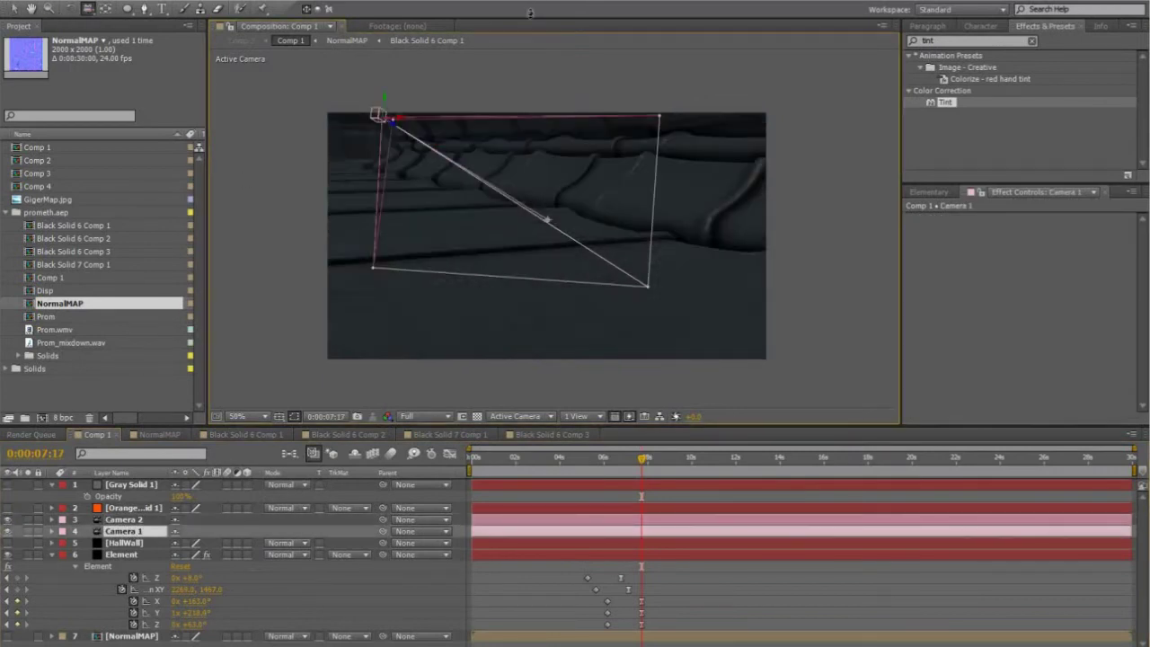
pyautogui.moveTo(530, 12); pyautogui.dragTo(595, 197)
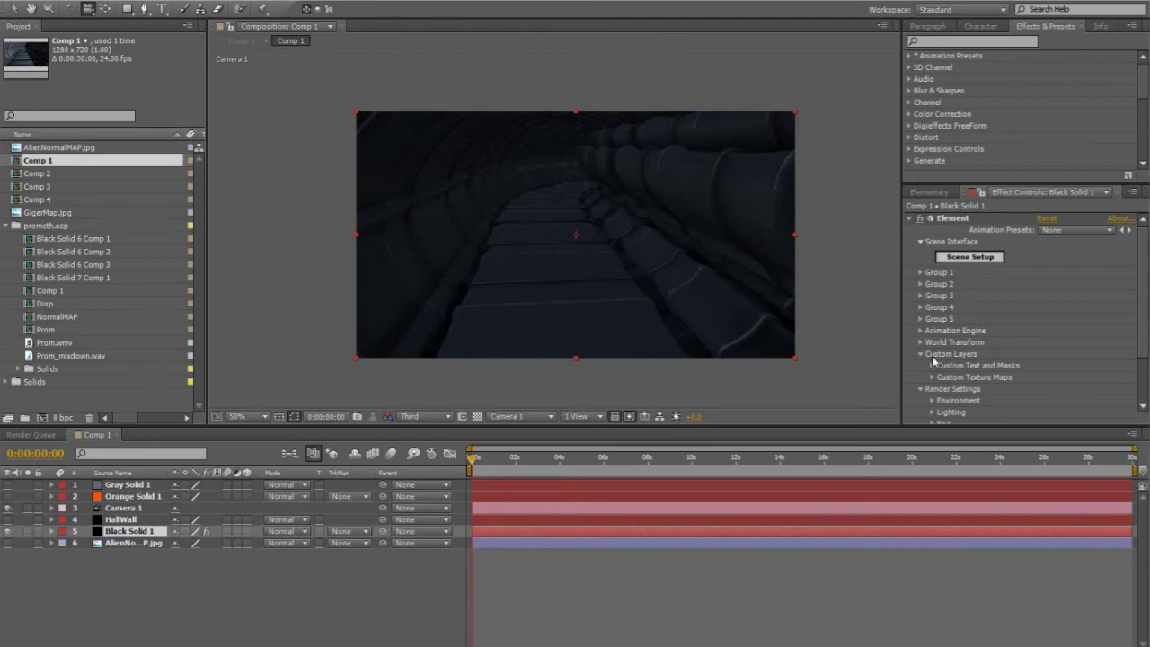
# Split the composition viewer into two horizontal views and reframe the Top view around the chamber and corridor
pyautogui.click(582, 416)
pyautogui.click(600, 451)
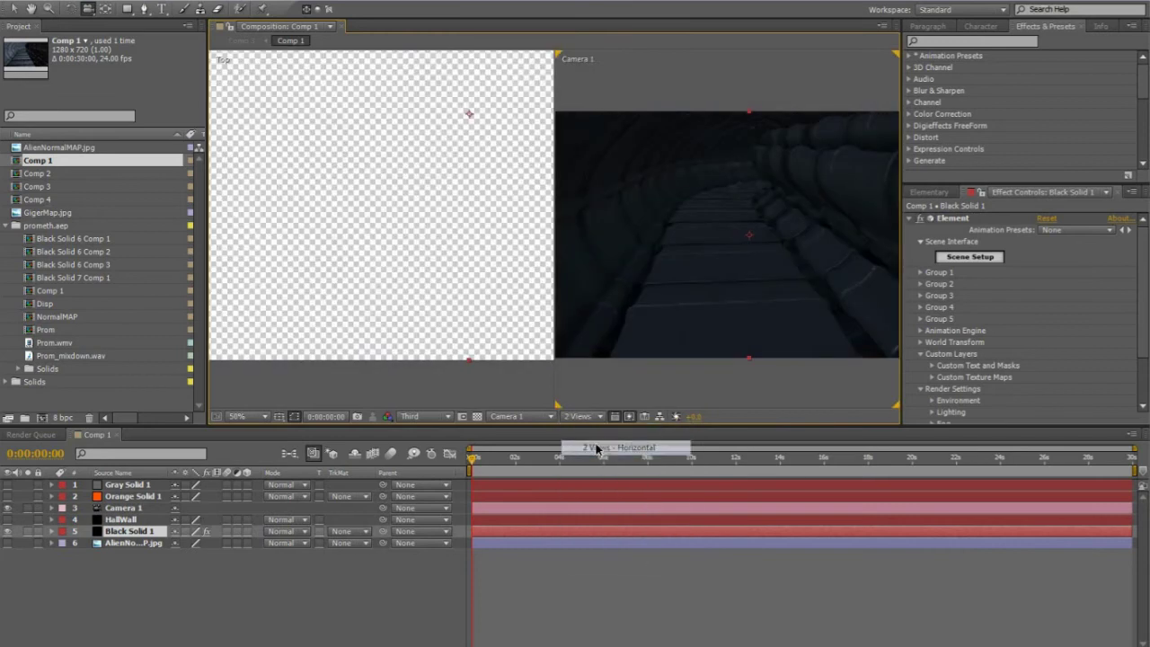
pyautogui.moveTo(329, 232); pyautogui.dragTo(389, 191, button='middle')
pyautogui.scroll(-1, 355, 211)
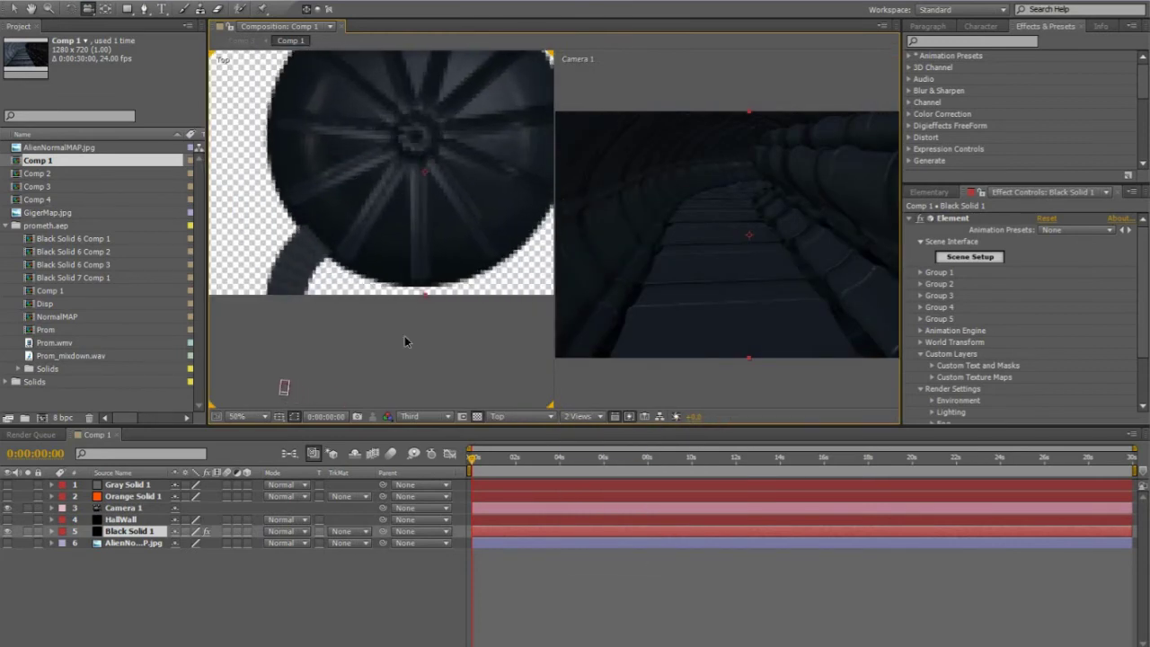
# Add a point light to Comp 1 and move it in the Top view to where the corridor meets the chamber
pyautogui.rightClick(529, 579)
pyautogui.moveTo(562, 442)
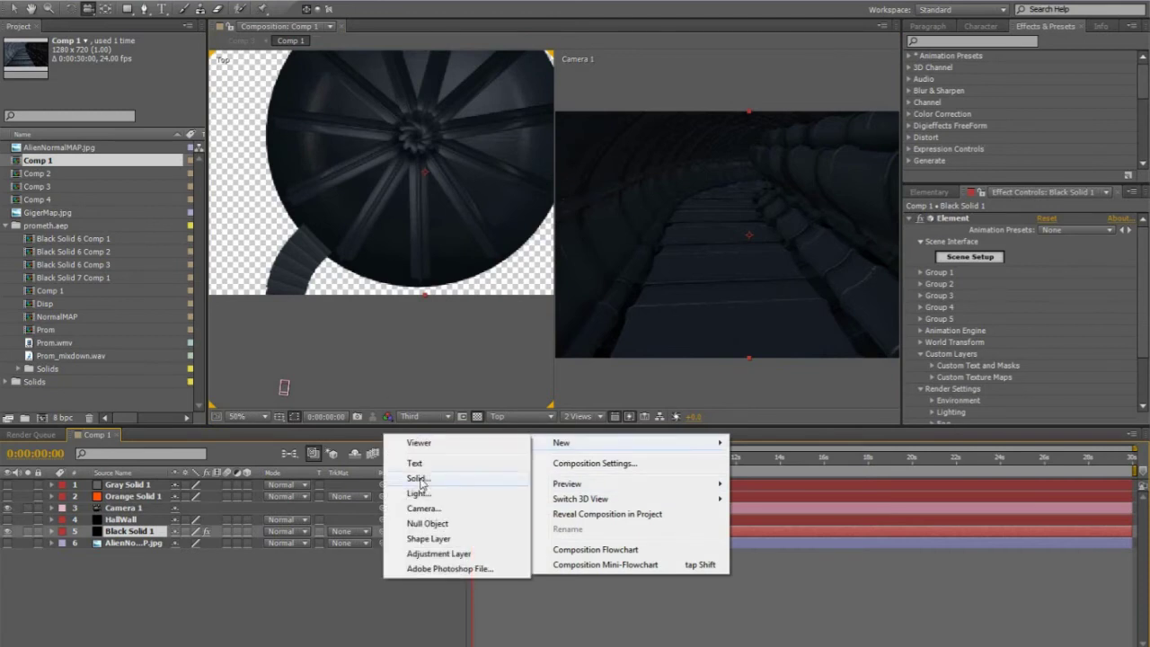
pyautogui.click(418, 494)
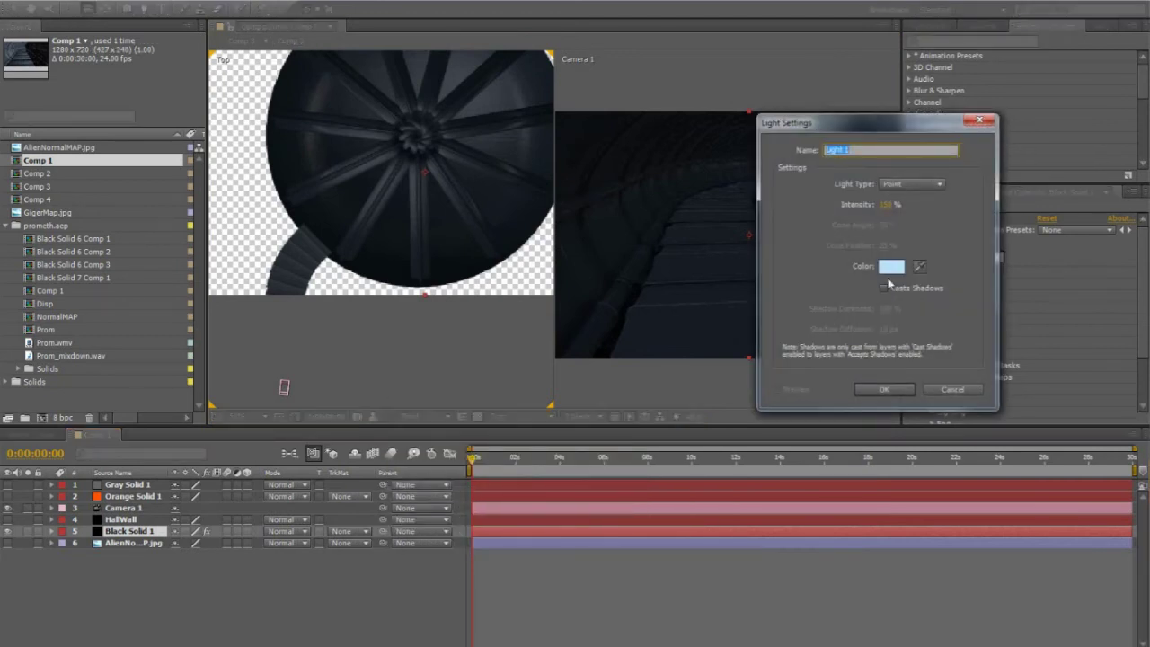
pyautogui.click(884, 389)
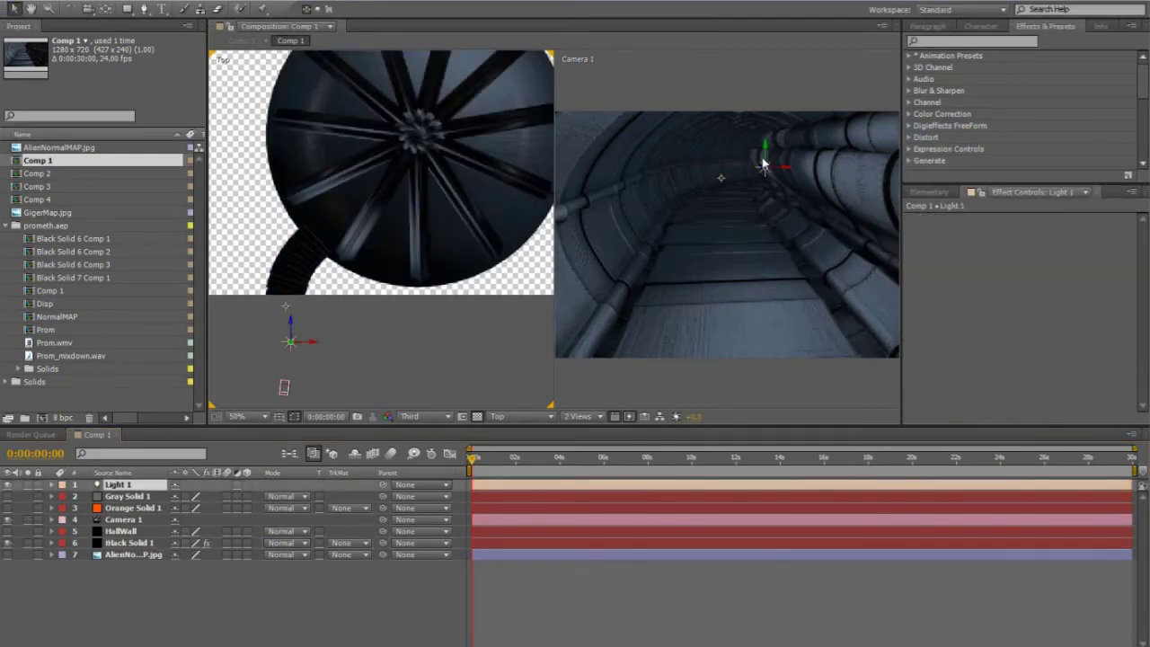
pyautogui.moveTo(293, 327); pyautogui.dragTo(348, 243)
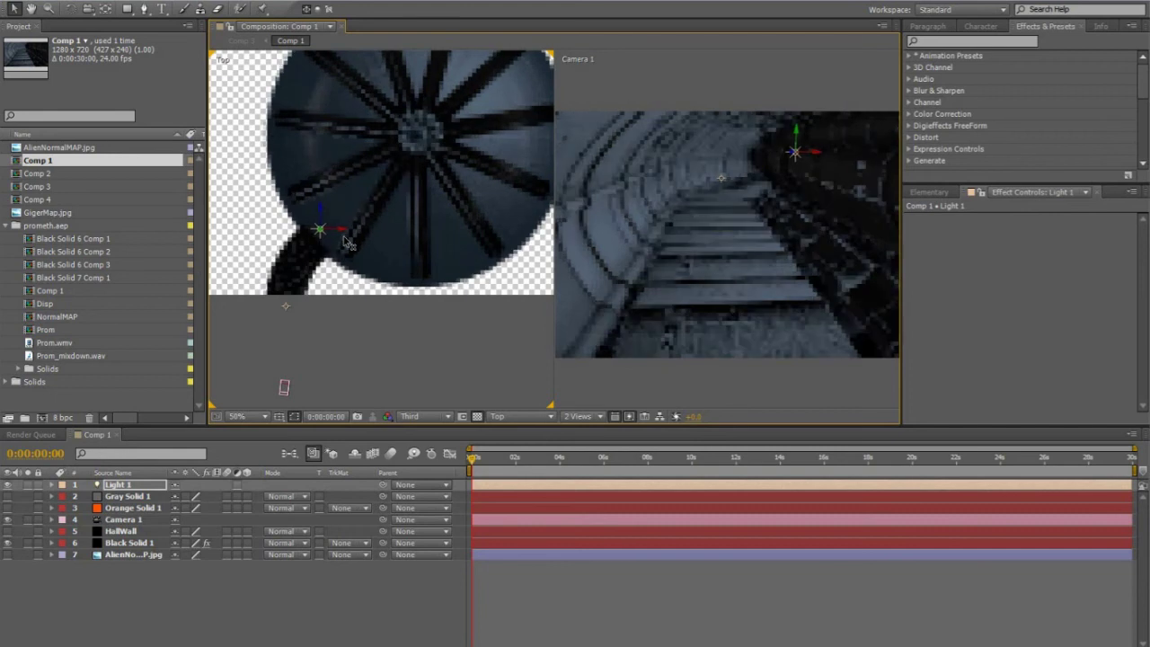
# Set the preview resolution to Half and return the composition viewer to a single Camera 1 view
pyautogui.click(424, 417)
pyautogui.click(428, 468)
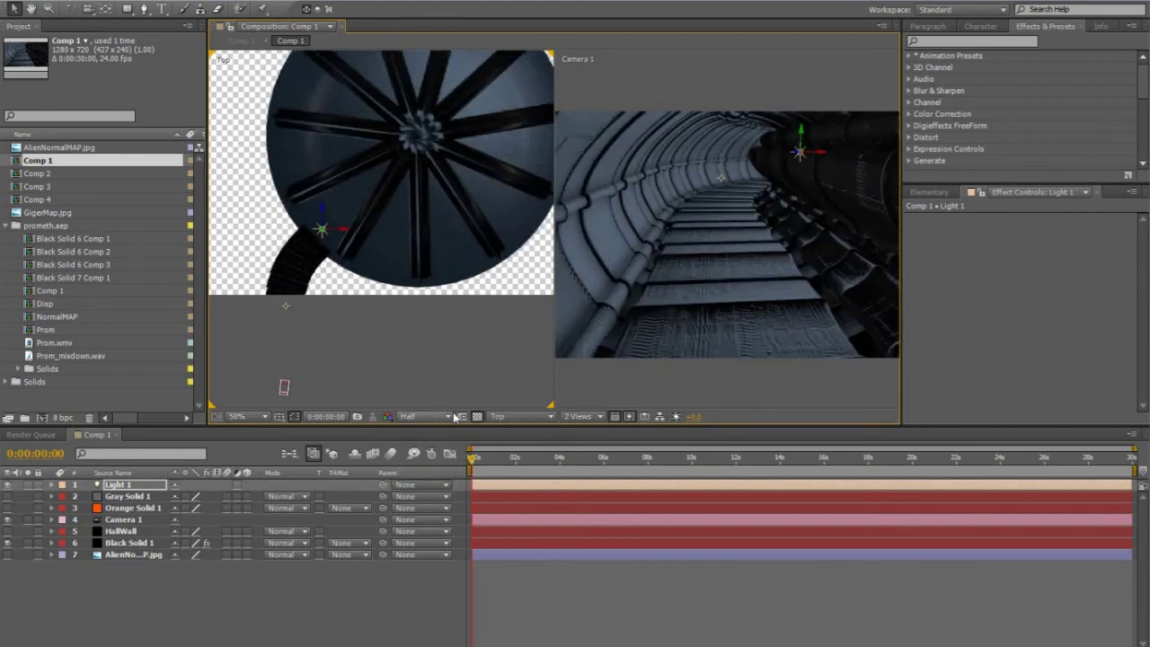
pyautogui.click(598, 417)
pyautogui.click(592, 426)
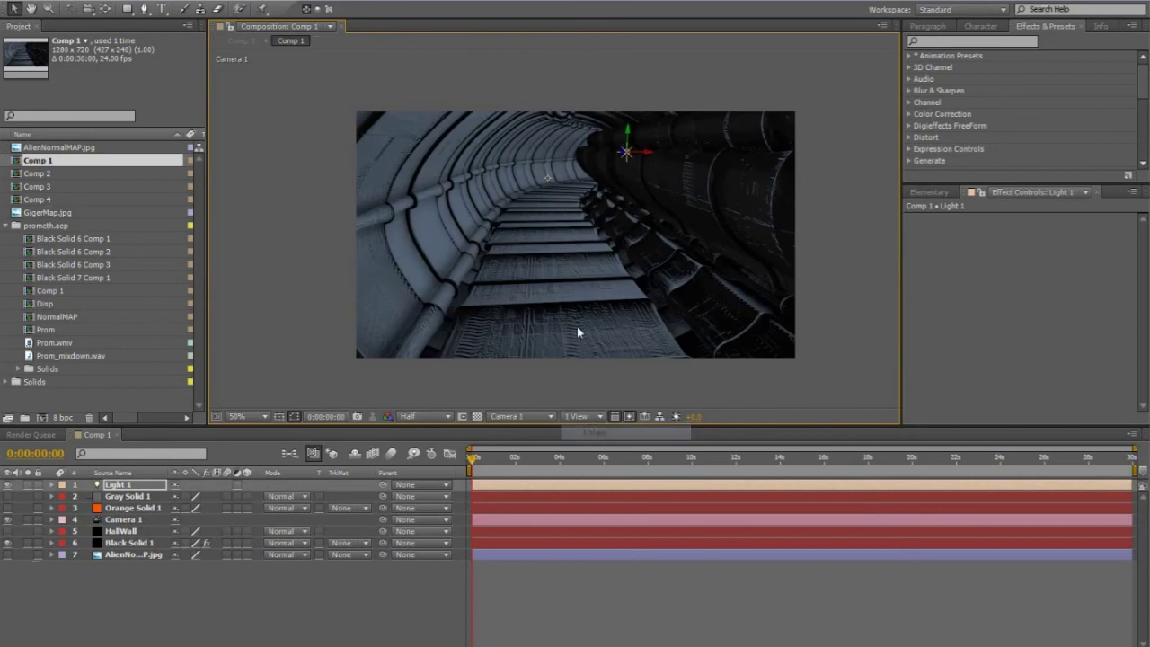
pyautogui.click(834, 257)
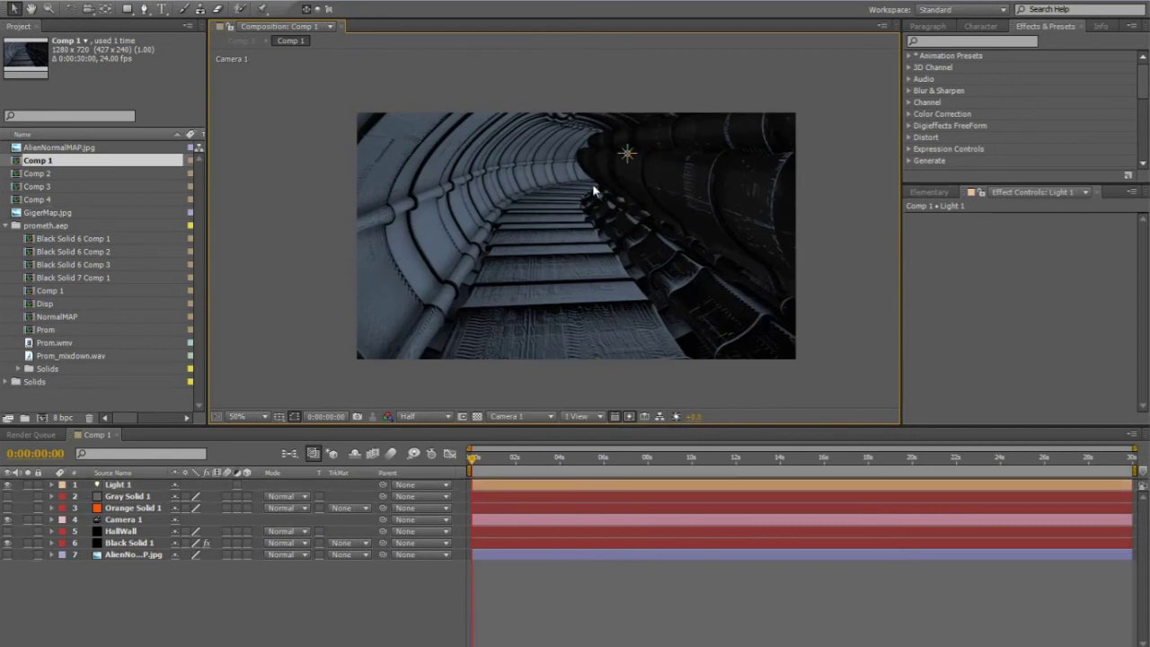
# Set the Light Falloff in the Element lighting settings of Black Solid 1 to 2.27
pyautogui.click(117, 543)
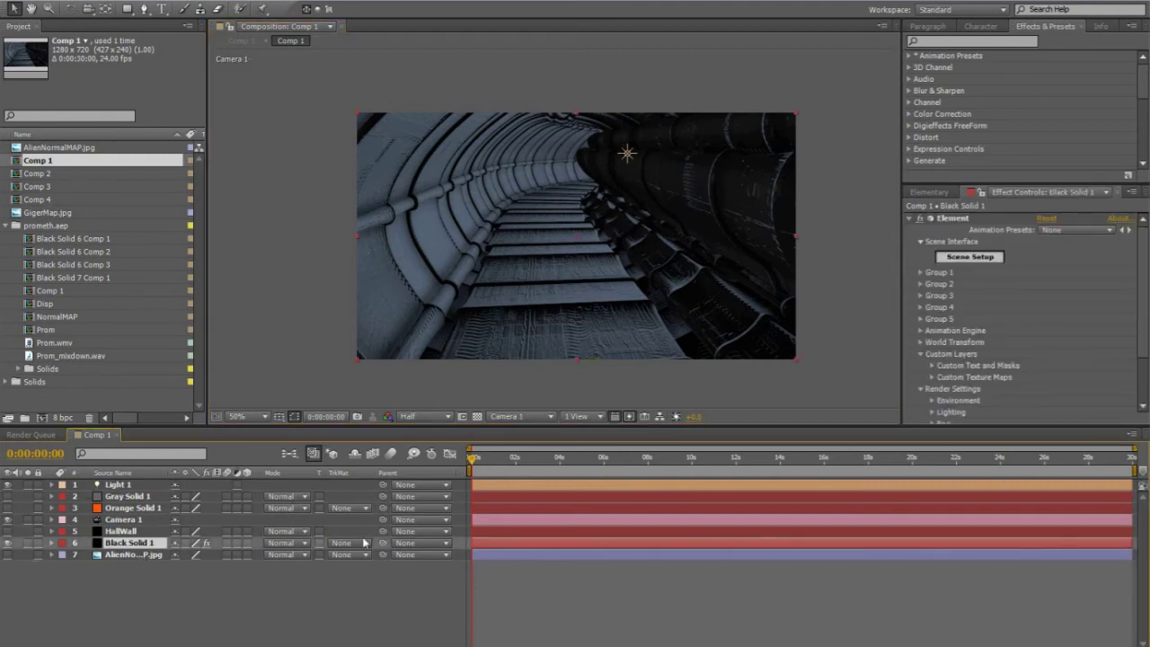
pyautogui.scroll(-3, 1022, 357)
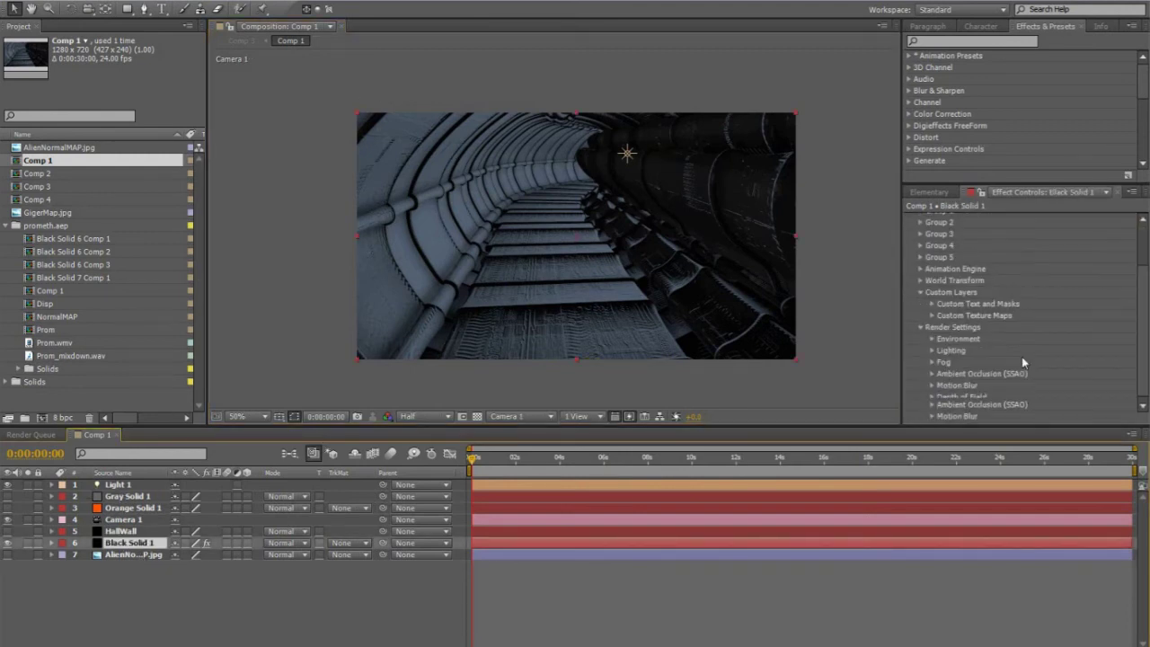
pyautogui.click(931, 348)
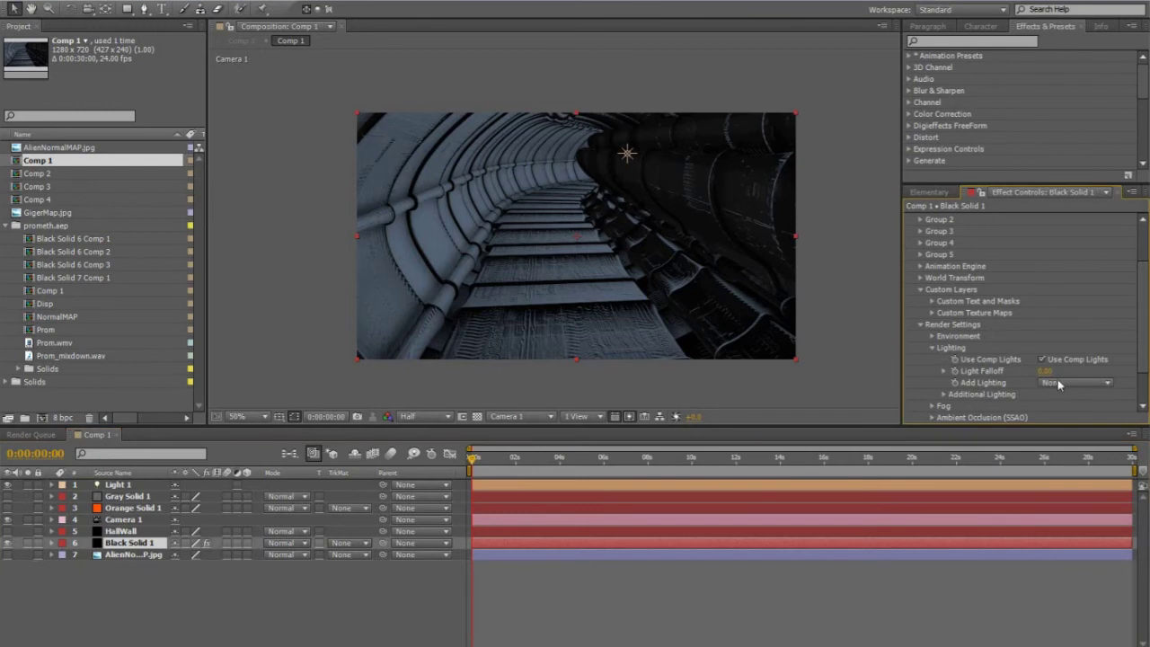
pyautogui.moveTo(1044, 371); pyautogui.dragTo(1081, 373)
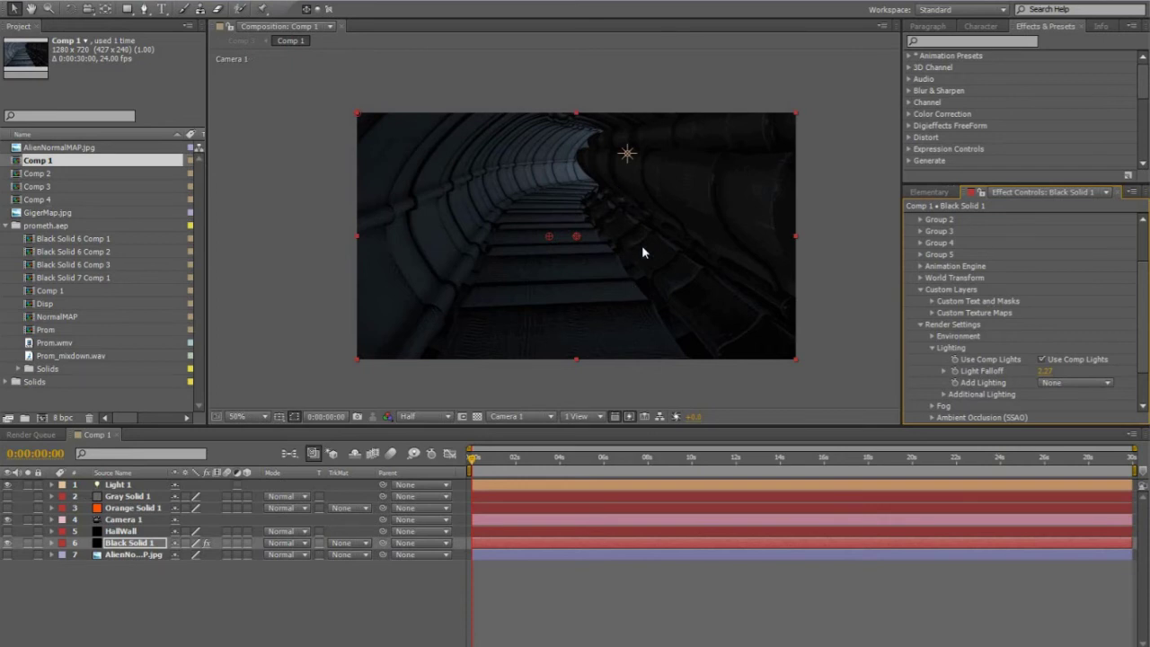
# Split the viewer into two views, add a second point light, and move it to the chamber's centre in the Top view
pyautogui.scroll(3, 1021, 336)
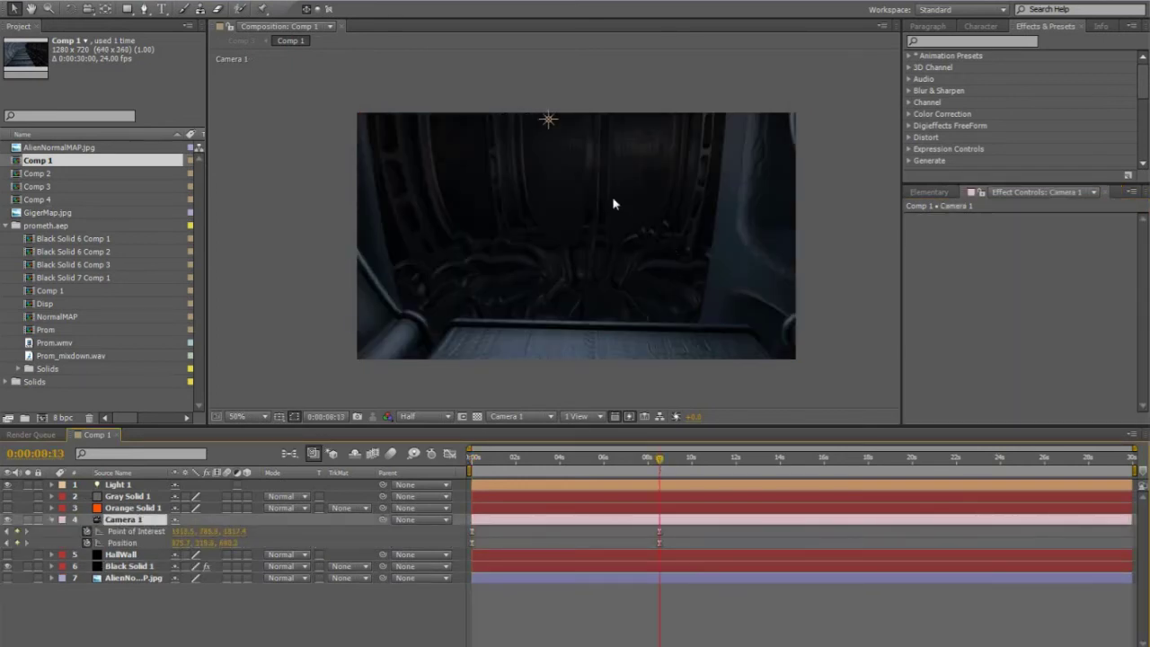
pyautogui.click(585, 418)
pyautogui.click(600, 433)
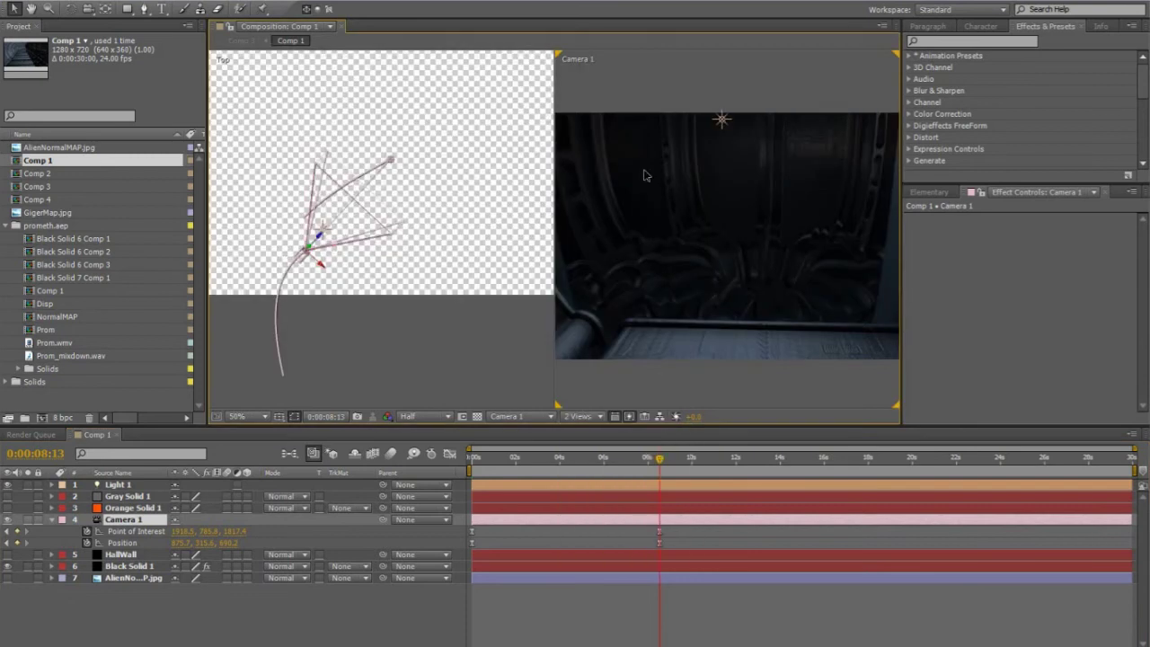
pyautogui.rightClick(590, 601)
pyautogui.moveTo(620, 468)
pyautogui.click(479, 520)
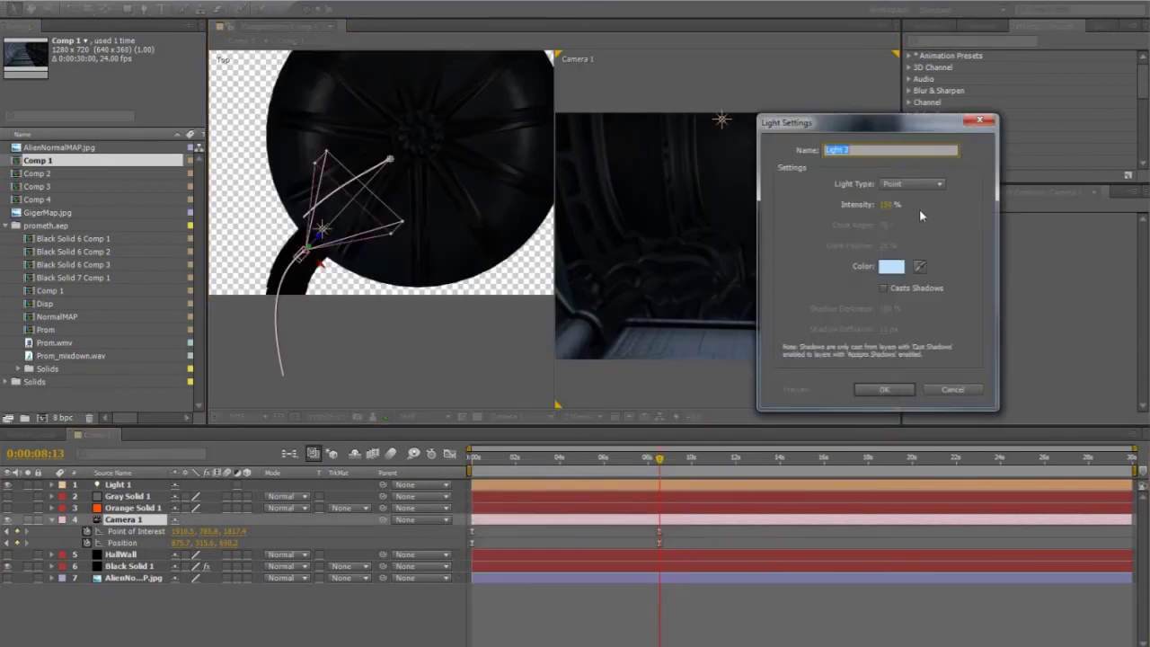
pyautogui.write('5')
pyautogui.press('Return')
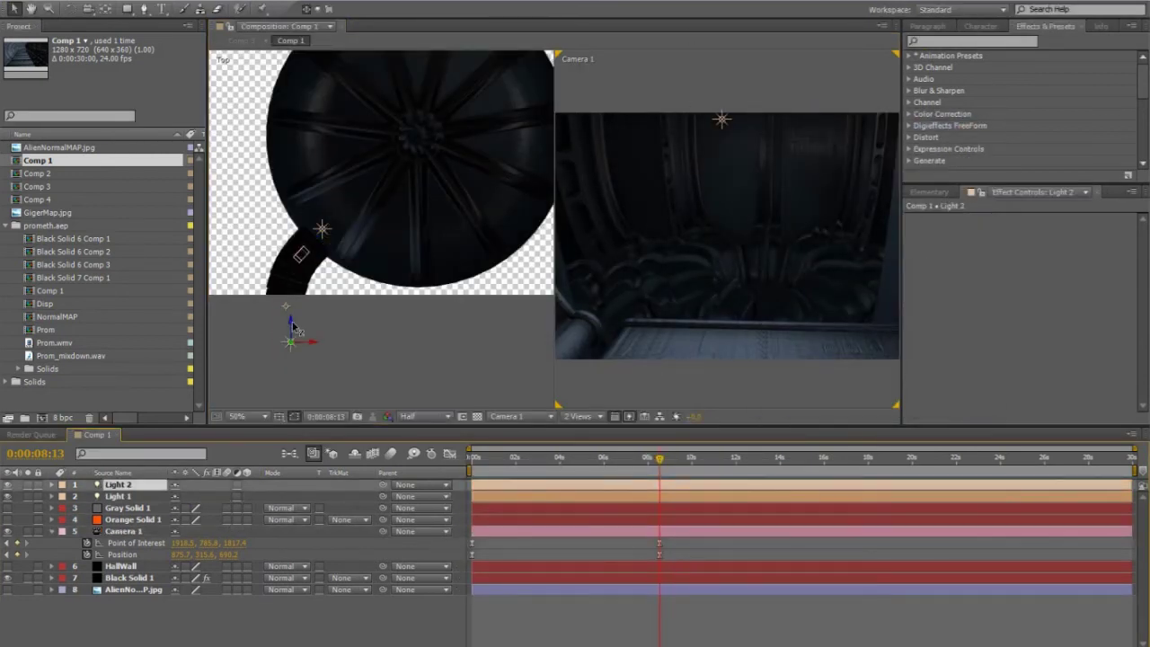
pyautogui.moveTo(405, 352); pyautogui.dragTo(428, 352)
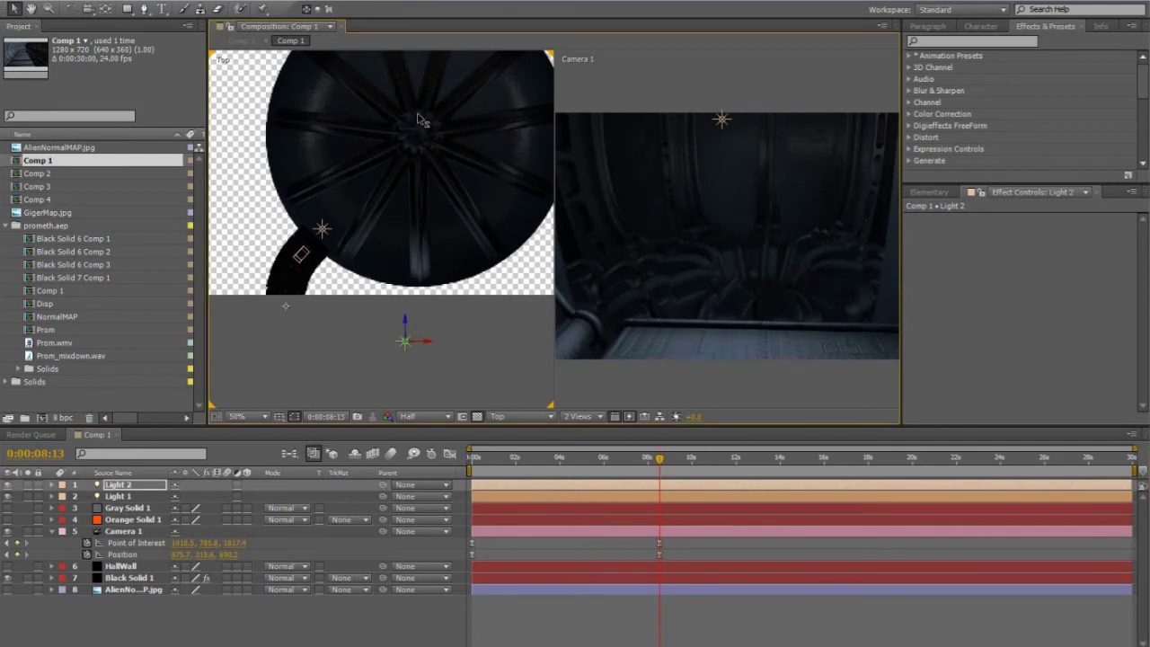
pyautogui.moveTo(418, 115); pyautogui.dragTo(445, 141)
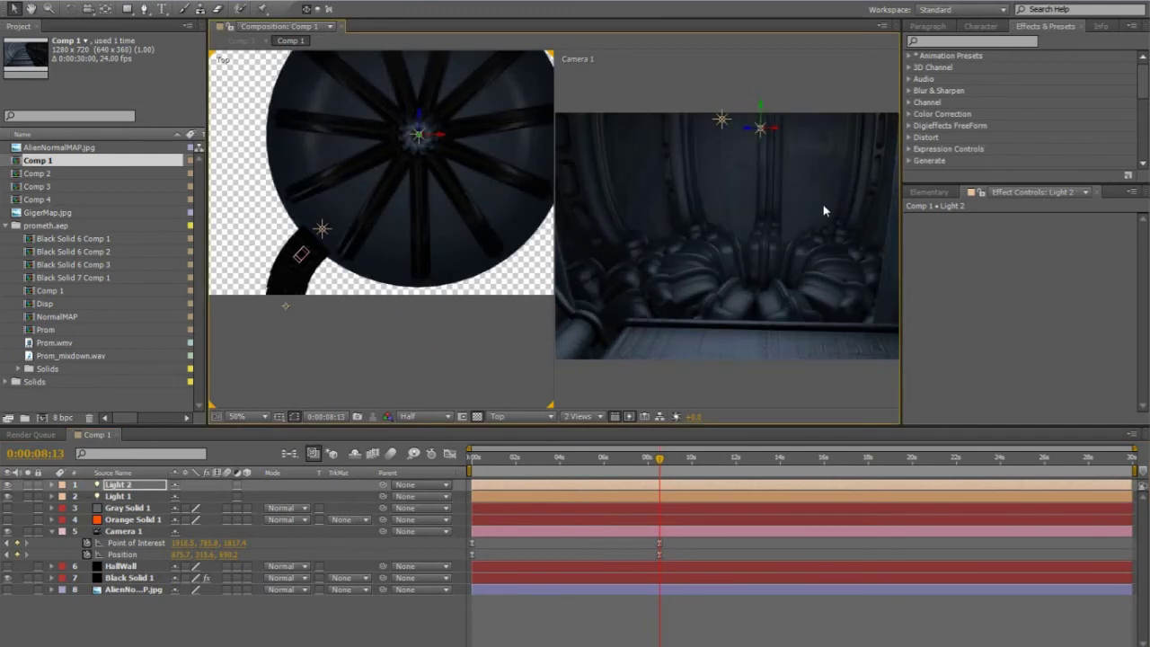
# Return to a single Camera 1 view and examine the lit chamber up close
pyautogui.scroll(1, 834, 268)
pyautogui.scroll(-1, 832, 266)
pyautogui.click(584, 416)
pyautogui.click(595, 431)
pyautogui.moveTo(607, 303); pyautogui.dragTo(579, 289, button='middle')
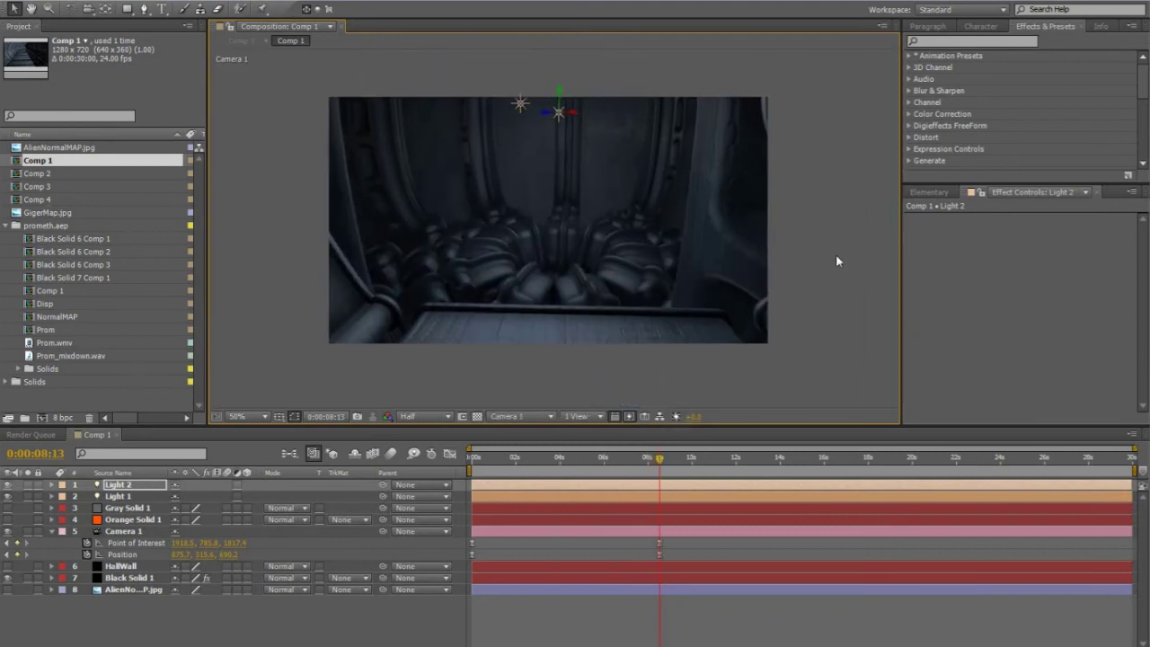
pyautogui.click(835, 256)
pyautogui.scroll(1, 634, 233)
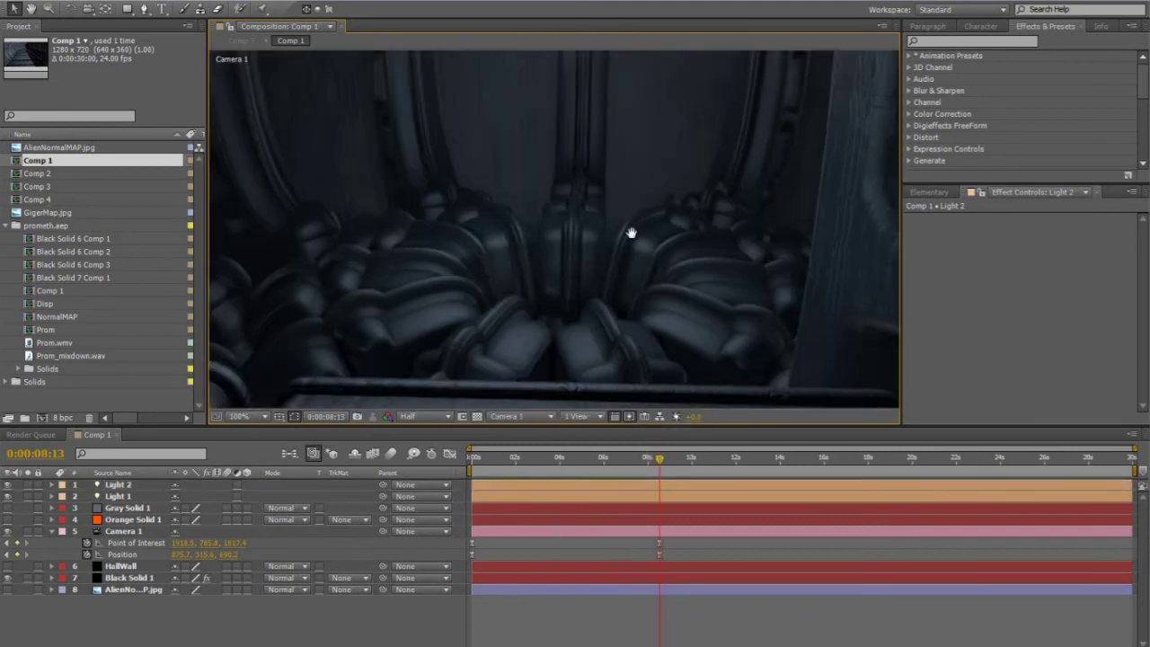
pyautogui.scroll(-2, 632, 234)
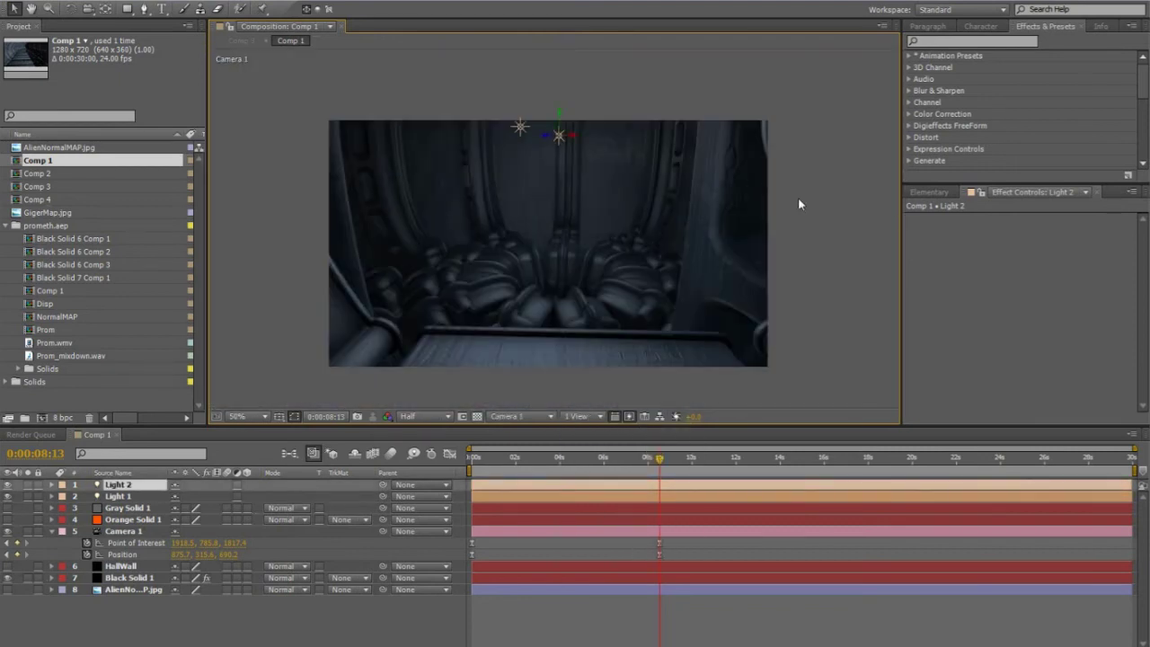
pyautogui.moveTo(651, 465)
pyautogui.mouseDown()
pyautogui.moveTo(582, 473)
pyautogui.moveTo(590, 467)
pyautogui.moveTo(474, 460)
pyautogui.moveTo(659, 472)
pyautogui.mouseUp()
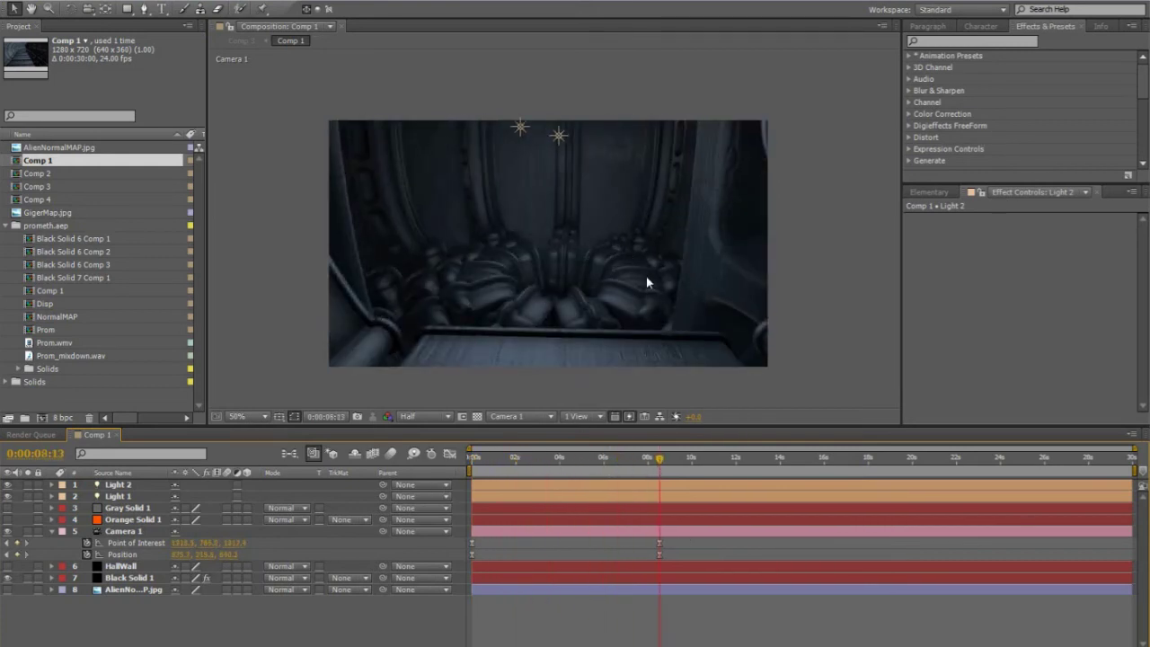
pyautogui.scroll(1, 735, 272)
pyautogui.scroll(-1, 735, 273)
# Keyframe Light 1's intensity to fade from 0:00:02:07 down to about 52% near 0:00:08:14
pyautogui.click(117, 496)
pyautogui.click(51, 496)
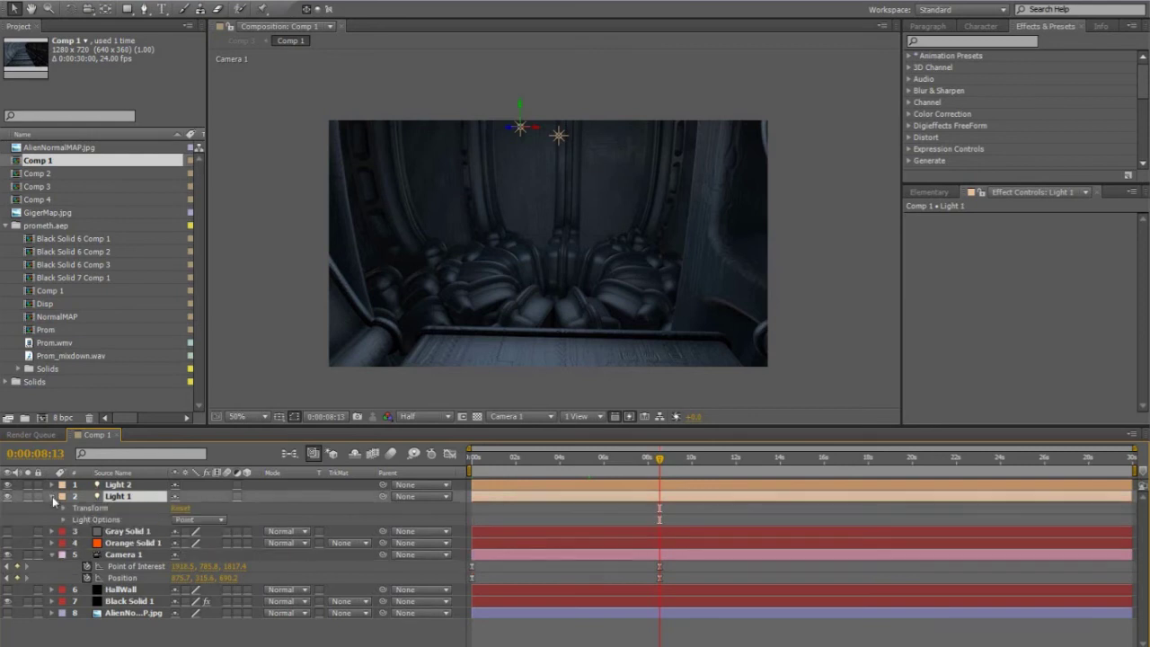
pyautogui.click(62, 508)
pyautogui.click(63, 507)
pyautogui.click(63, 519)
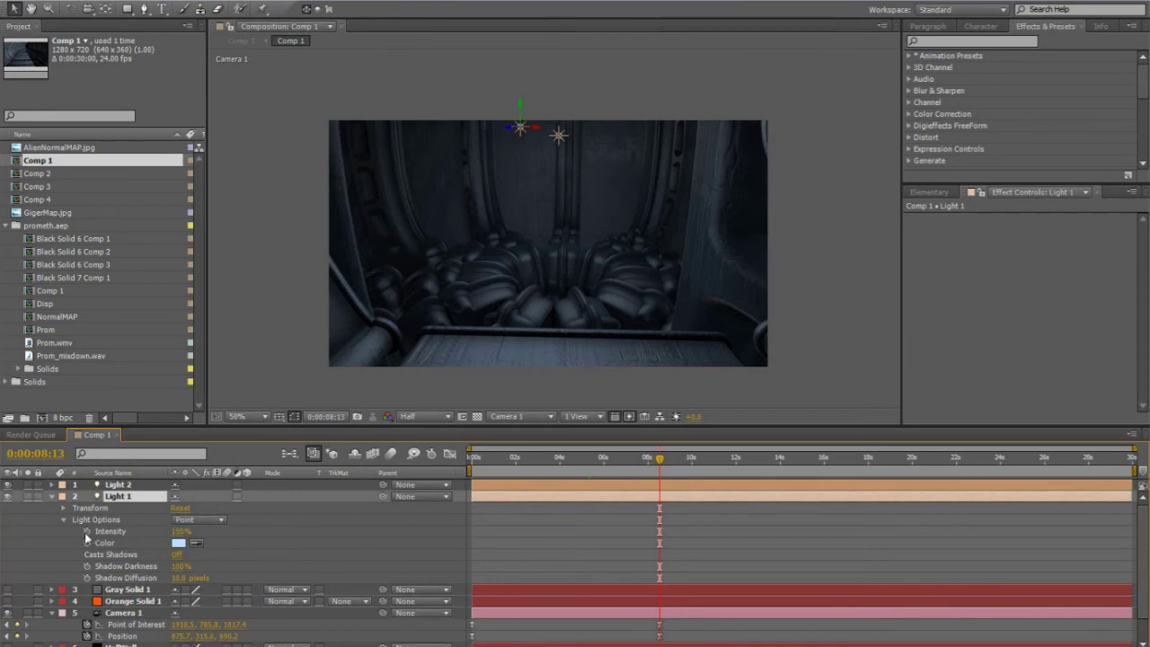
pyautogui.moveTo(658, 460); pyautogui.dragTo(631, 465)
pyautogui.moveTo(586, 465); pyautogui.dragTo(583, 466)
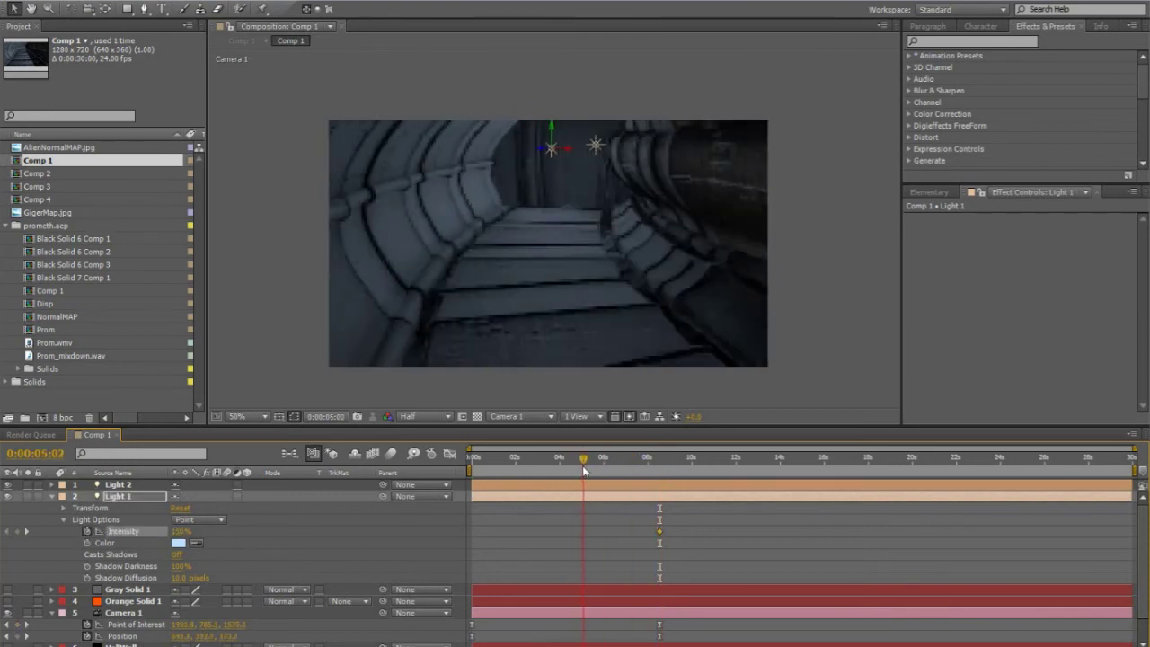
pyautogui.moveTo(160, 533); pyautogui.dragTo(118, 543)
pyautogui.moveTo(657, 533); pyautogui.dragTo(562, 534)
pyautogui.moveTo(509, 460); pyautogui.dragTo(661, 482)
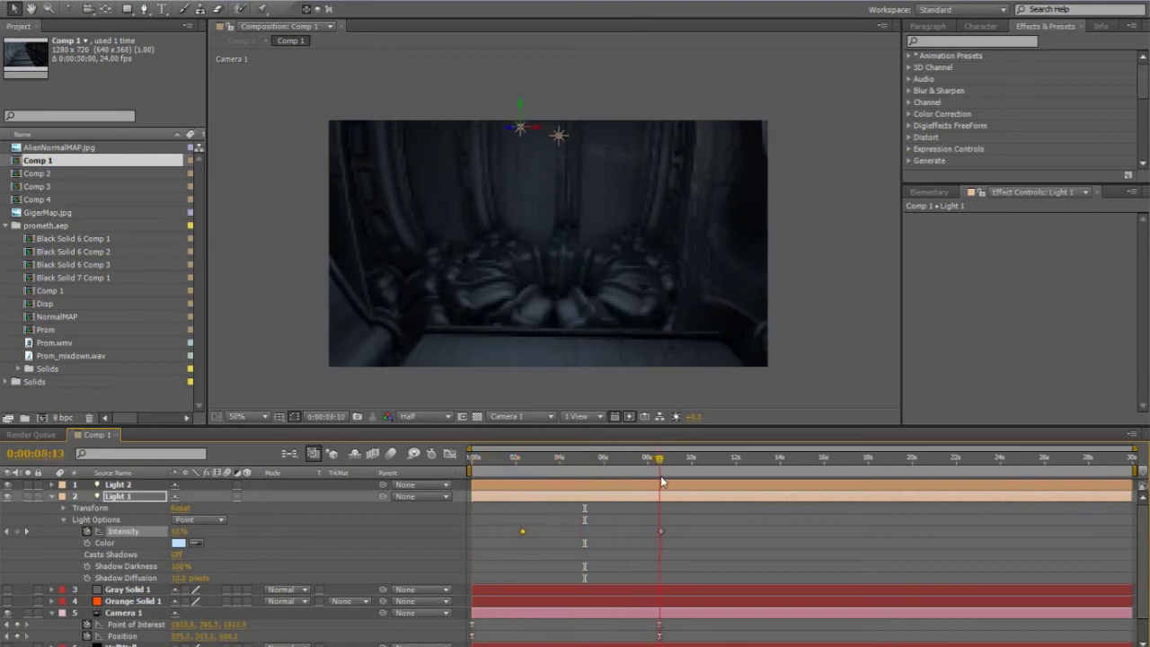
pyautogui.click(559, 135)
pyautogui.scroll(-2, 146, 607)
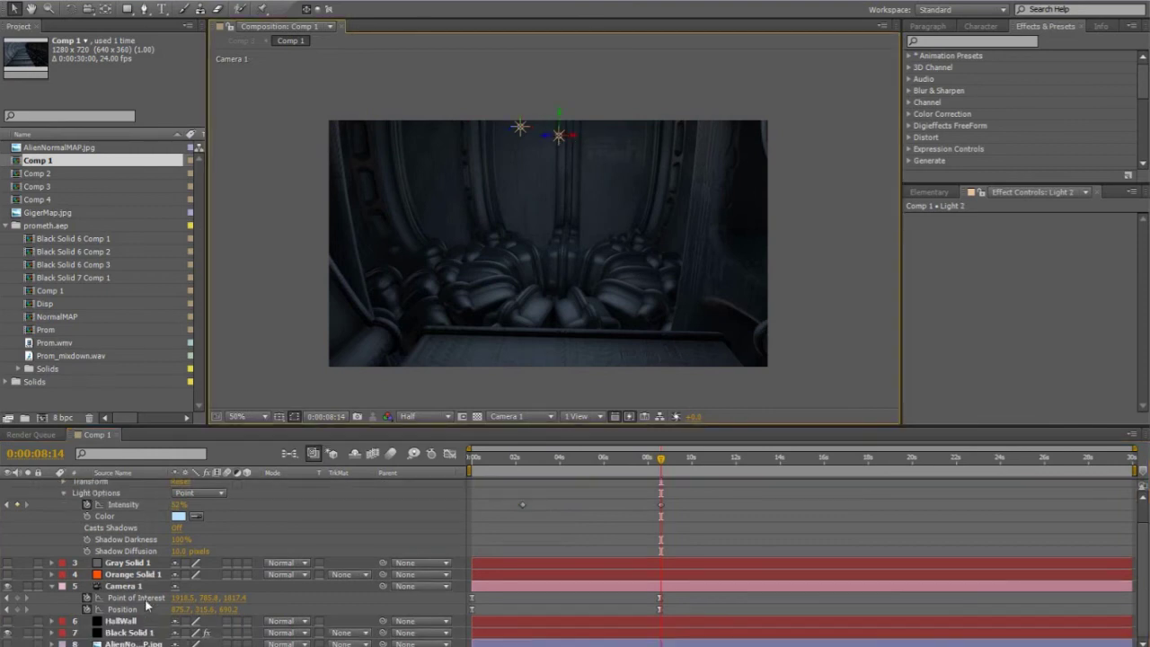
pyautogui.click(124, 624)
pyautogui.click(127, 633)
pyautogui.scroll(-3, 943, 300)
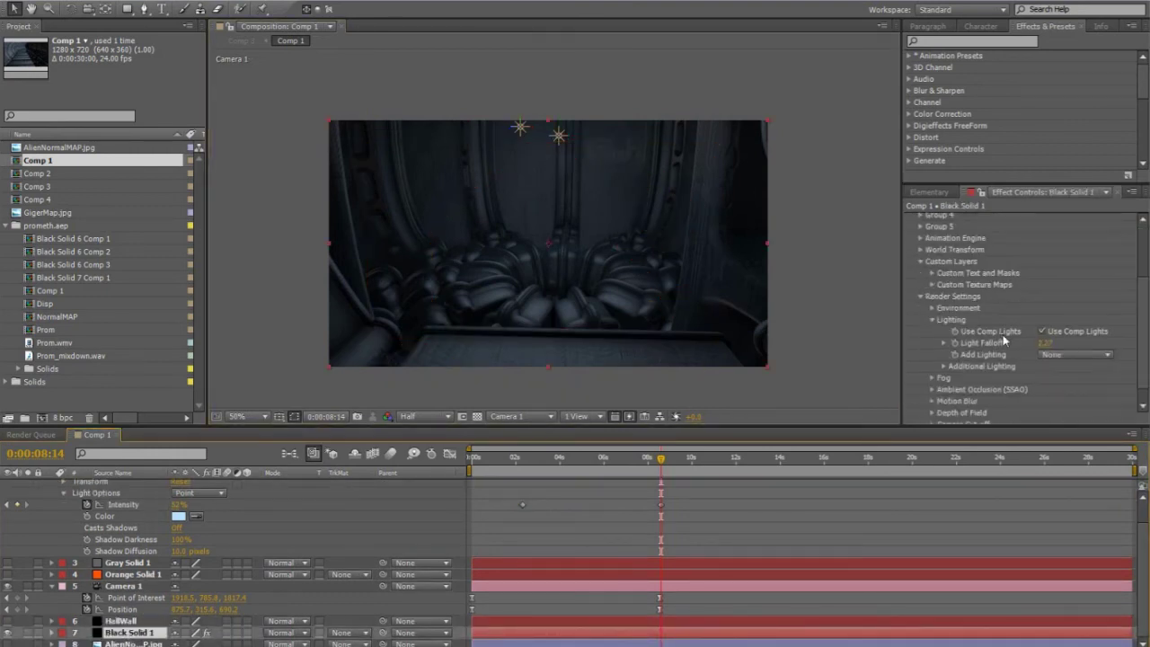
pyautogui.click(955, 343)
pyautogui.moveTo(562, 461); pyautogui.dragTo(662, 466)
pyautogui.click(16, 505)
pyautogui.scroll(1, 254, 528)
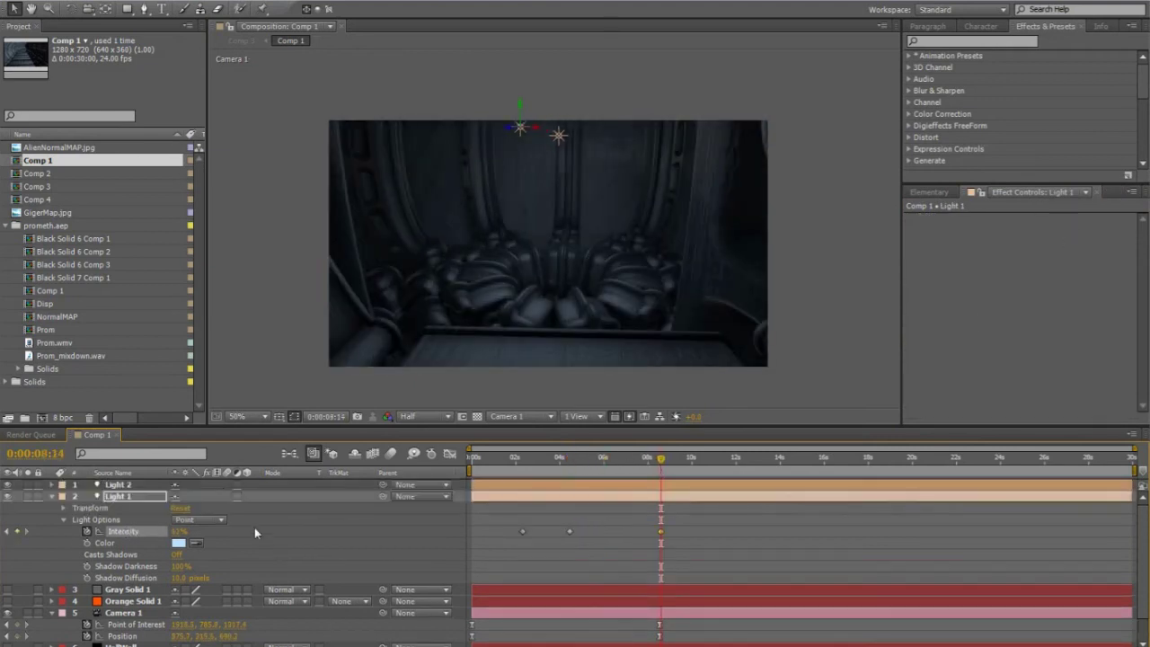
pyautogui.scroll(-1, 254, 528)
pyautogui.click(549, 509)
pyautogui.hotkey('ctrl', 'z')
pyautogui.click(556, 509)
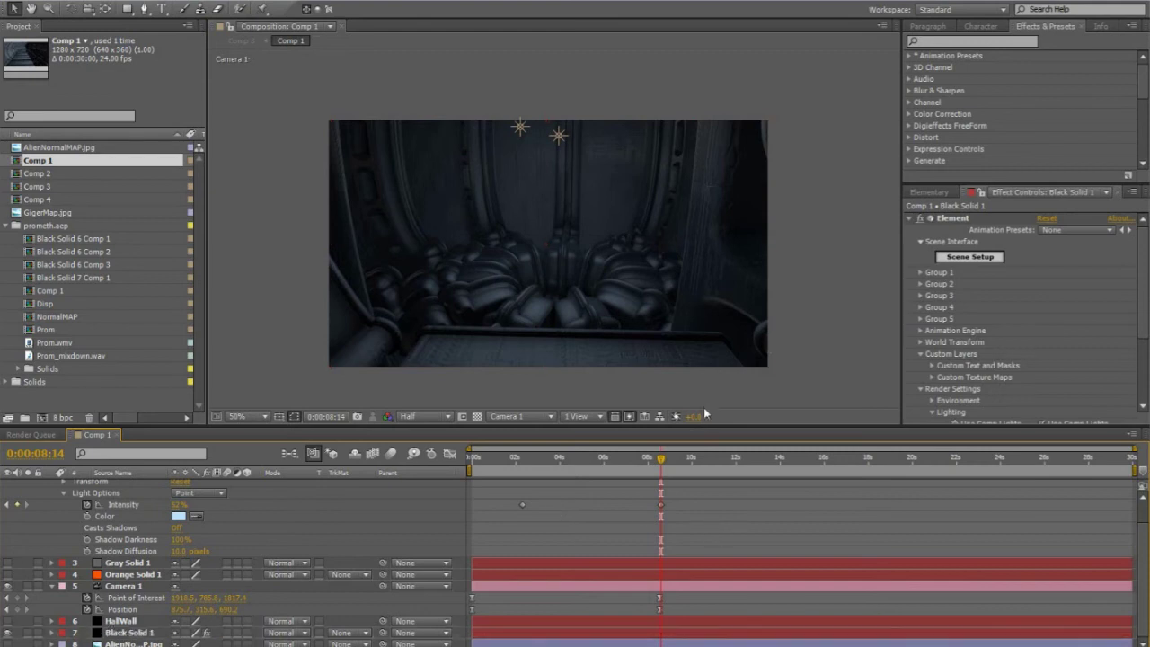
# Lower Light 1 in the corridor at 0:00:06:17, closer to the floor at the chamber entrance
pyautogui.moveTo(652, 469); pyautogui.dragTo(619, 485)
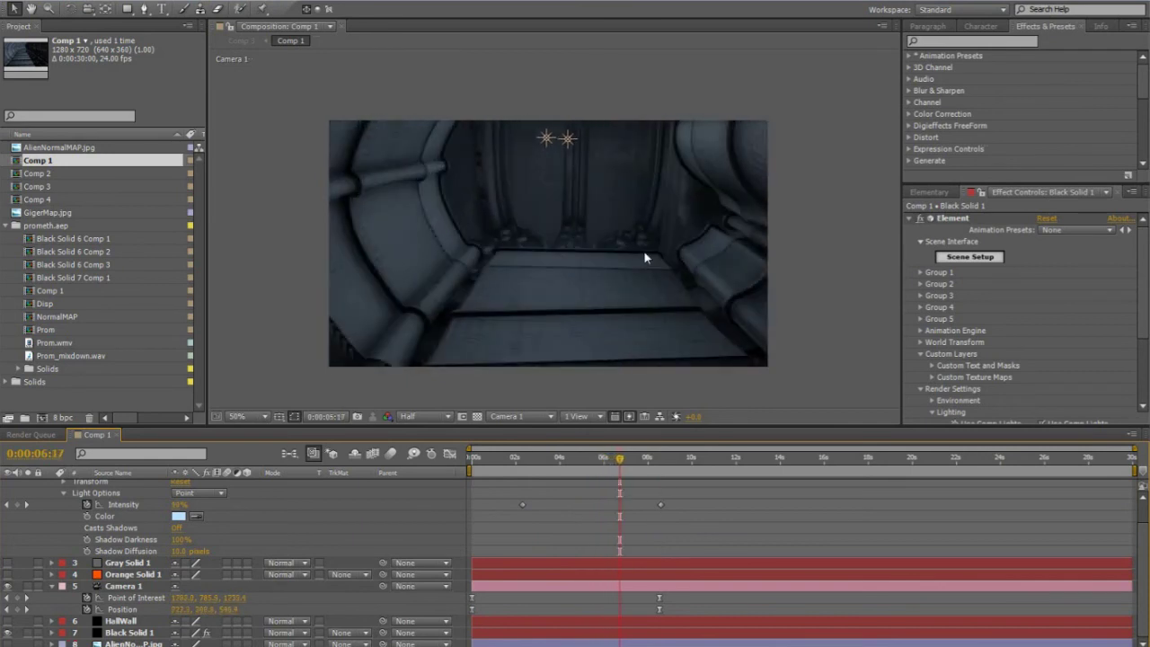
pyautogui.moveTo(548, 138); pyautogui.dragTo(548, 213)
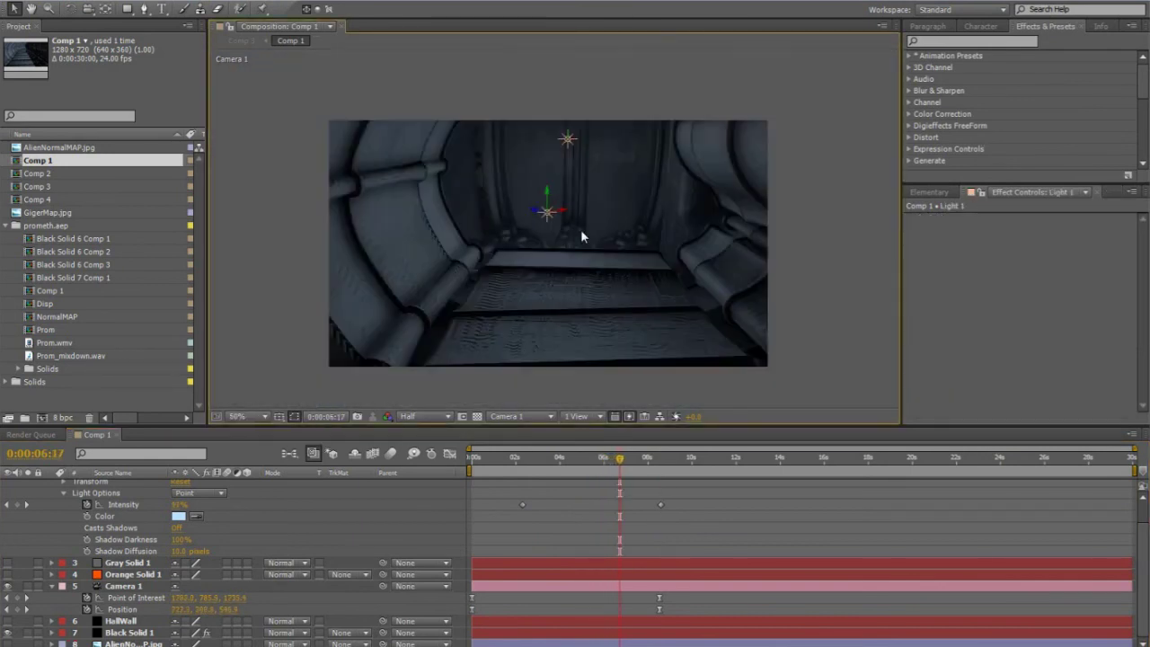
# Move Light 1's second intensity keyframe to 0:00:06:23 and go back to the first keyframe at 0:00:02:07
pyautogui.scroll(2, 293, 540)
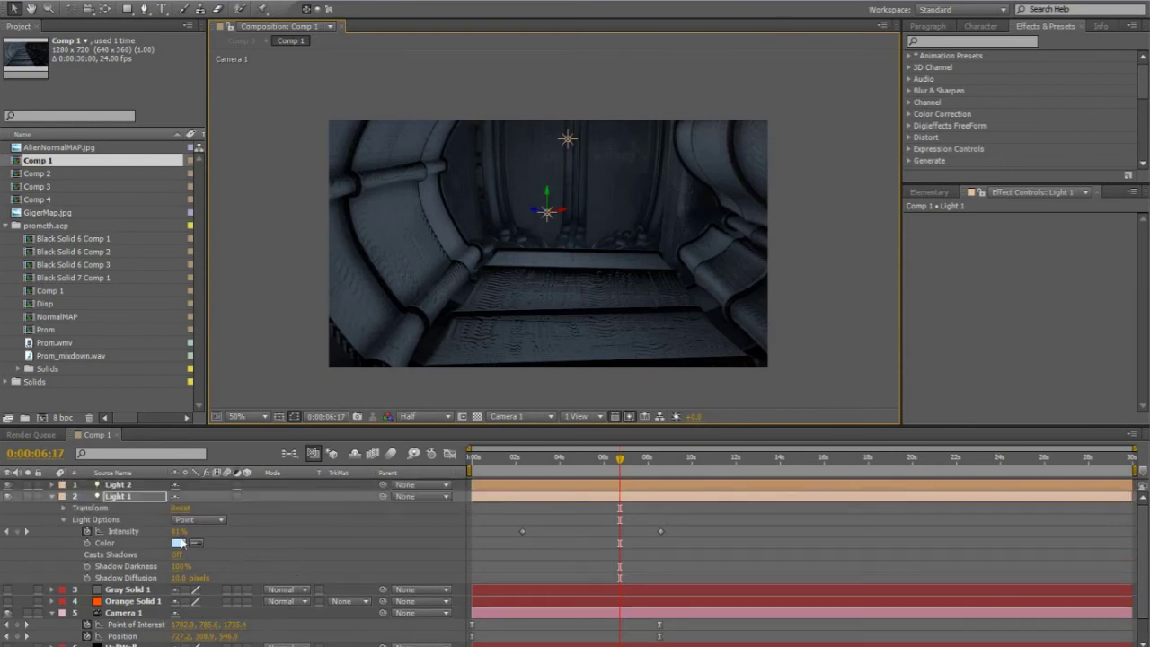
pyautogui.click(654, 463)
pyautogui.click(626, 471)
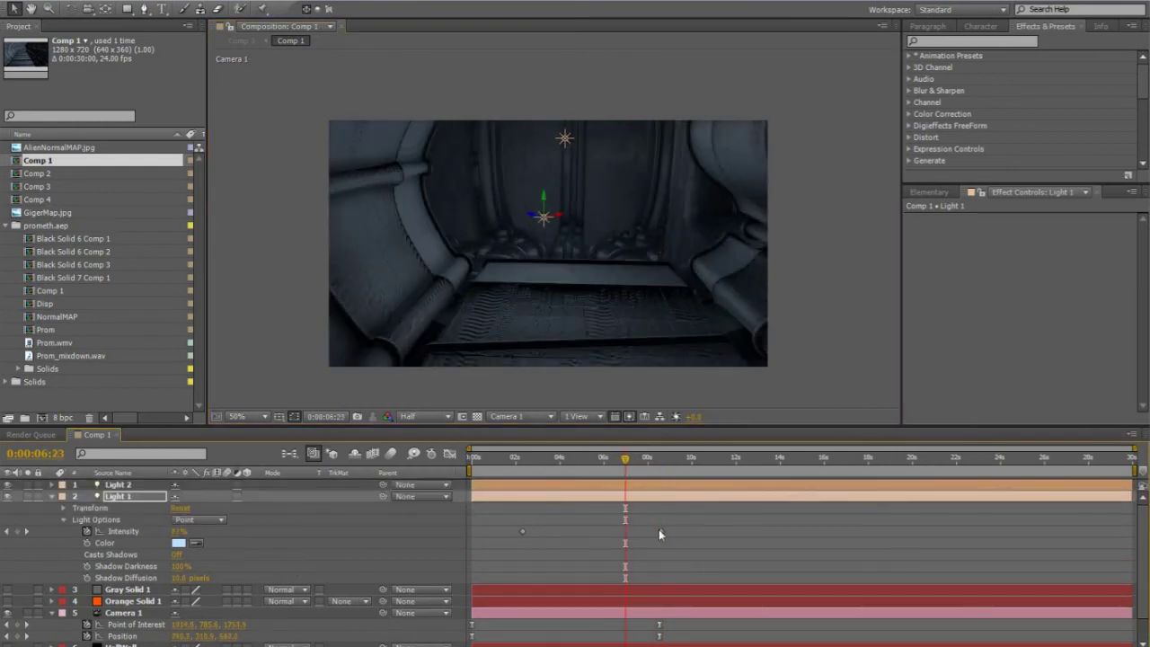
pyautogui.moveTo(659, 531); pyautogui.dragTo(625, 536)
pyautogui.click(231, 541)
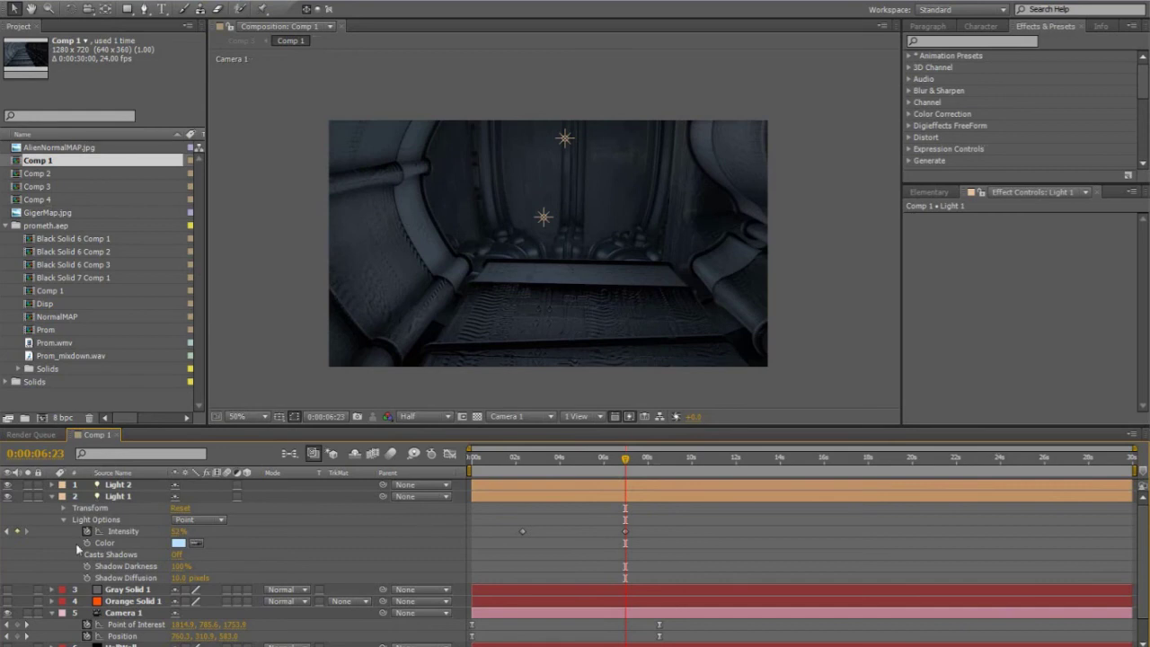
pyautogui.moveTo(626, 461); pyautogui.dragTo(522, 464)
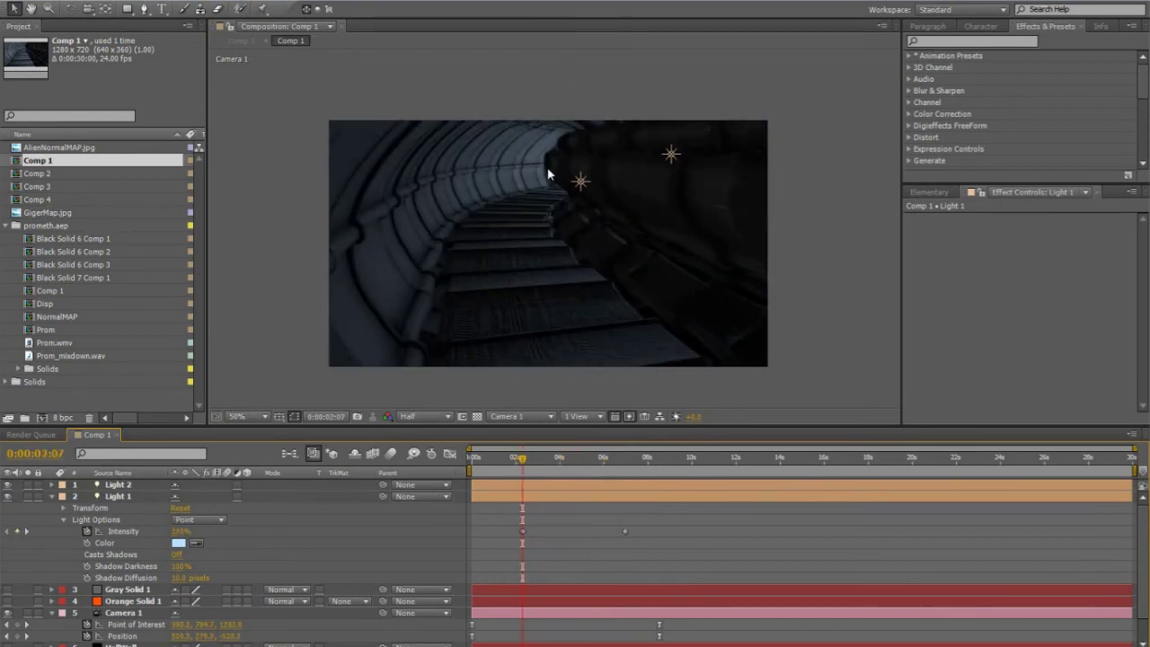
# Raise Light 1's intensity keyframe at 0:00:02:07 to about 346%
pyautogui.scroll(1, 548, 173)
pyautogui.scroll(-1, 533, 158)
pyautogui.click(795, 233)
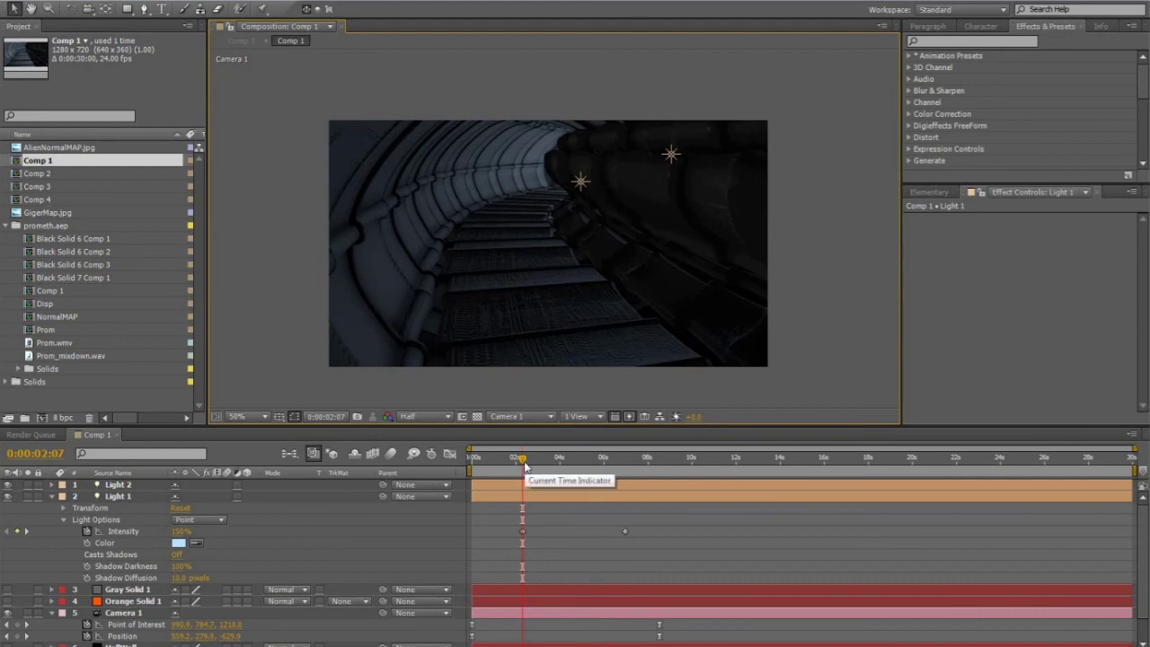
pyautogui.click(590, 198)
pyautogui.moveTo(177, 532); pyautogui.dragTo(400, 559)
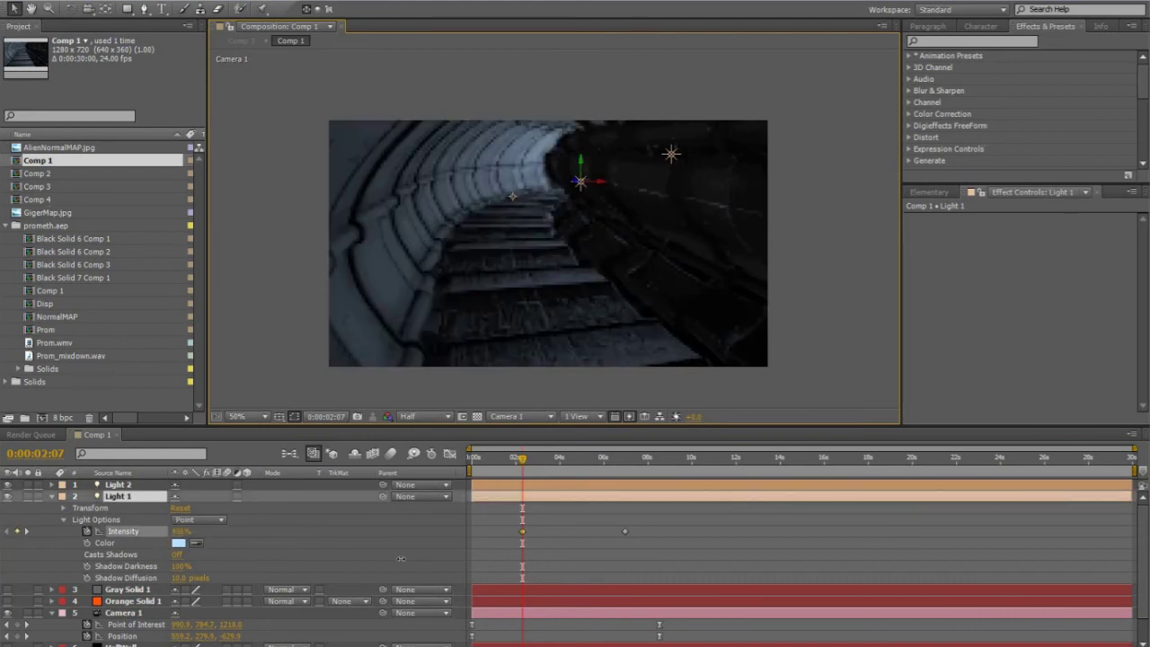
pyautogui.moveTo(332, 554); pyautogui.dragTo(333, 554)
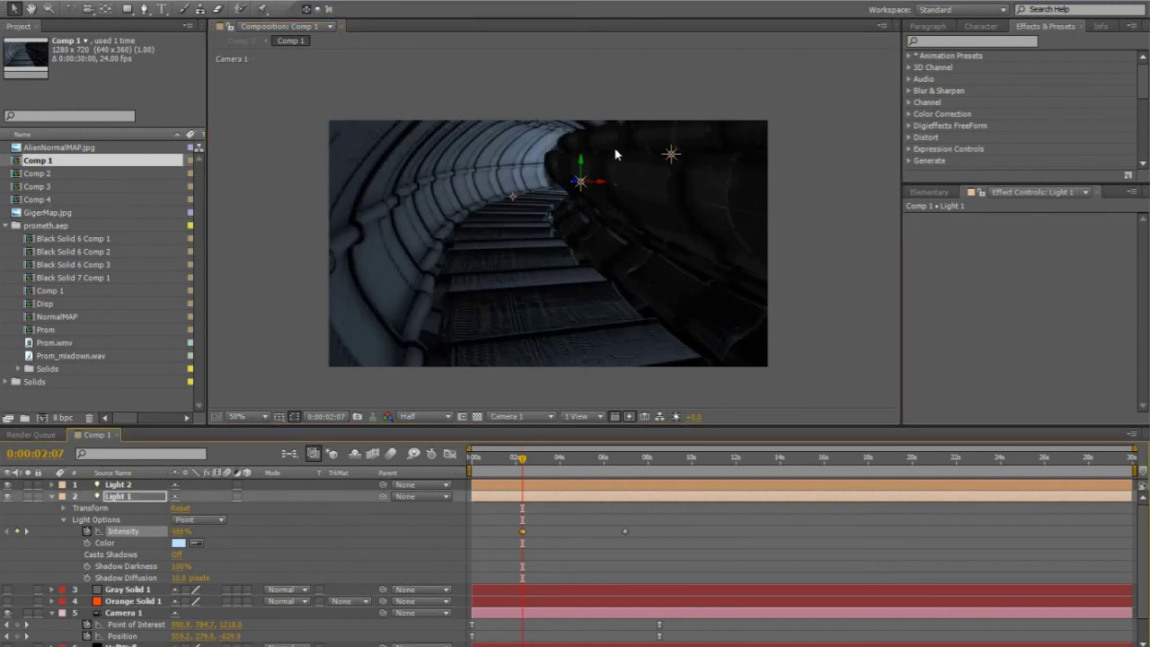
# Increase the Element Light Falloff on Black Solid 1 to 5.07 and check the darker hallway
pyautogui.scroll(-2, 117, 528)
pyautogui.click(130, 633)
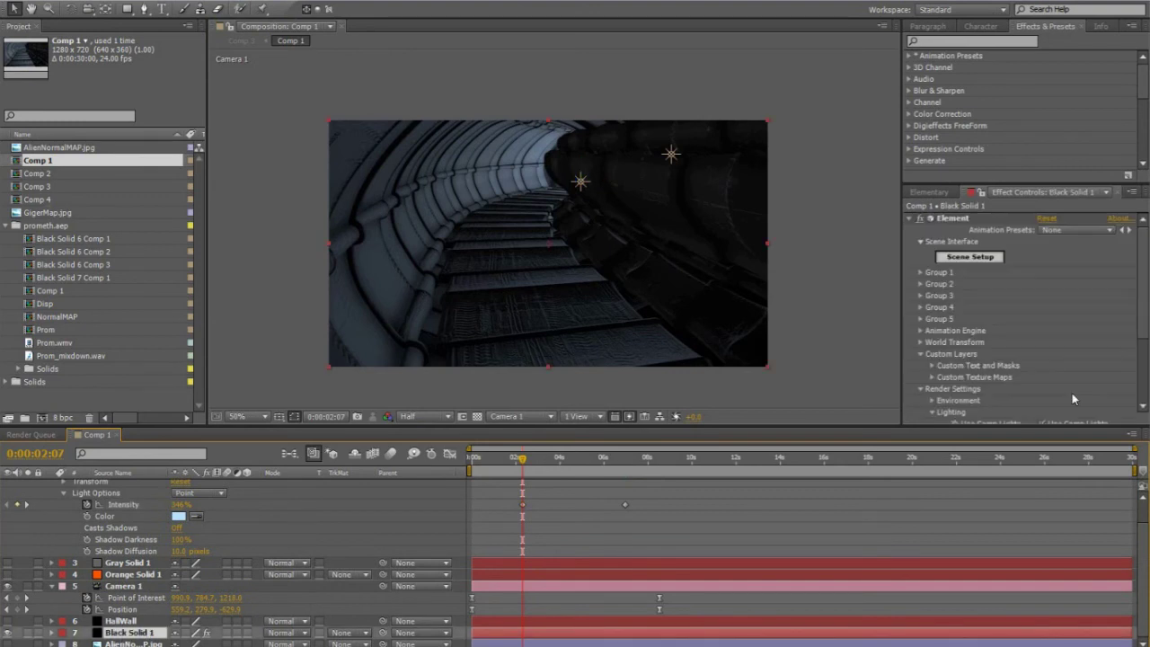
pyautogui.scroll(-3, 1072, 392)
pyautogui.moveTo(1044, 324); pyautogui.dragTo(1149, 329)
pyautogui.click(544, 192)
pyautogui.scroll(1, 545, 193)
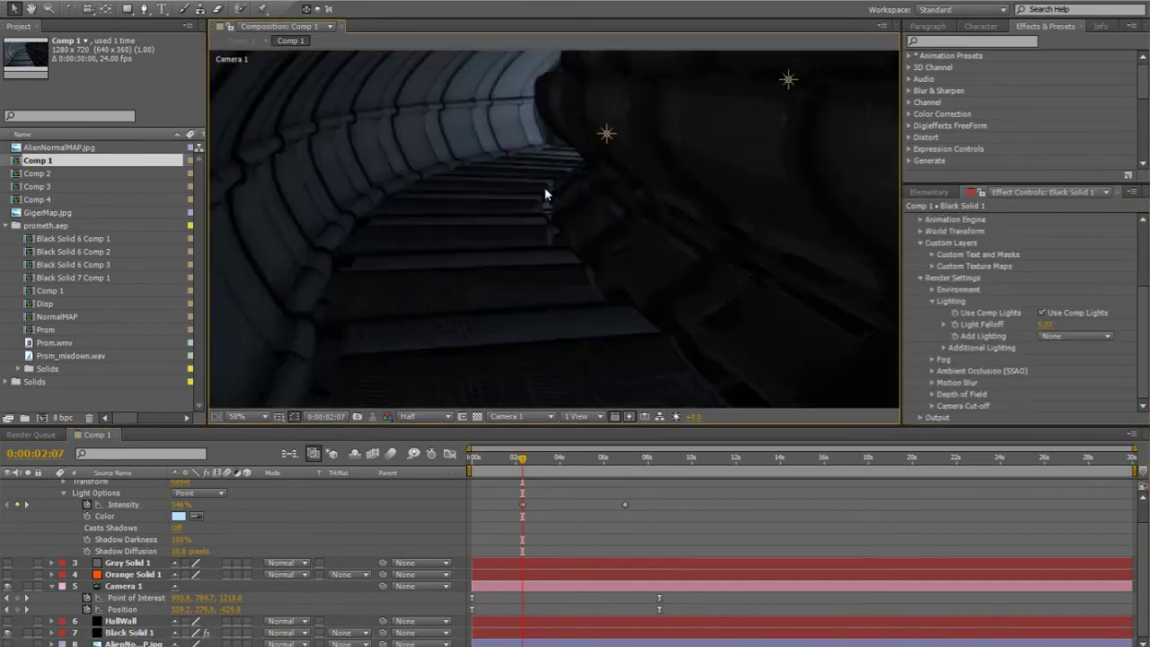
pyautogui.scroll(-1, 545, 192)
# Keyframe the Element Light Falloff to drop from 5.07 to 1.17 between about 5 and 8 seconds
pyautogui.moveTo(531, 462); pyautogui.dragTo(660, 463)
pyautogui.click(955, 325)
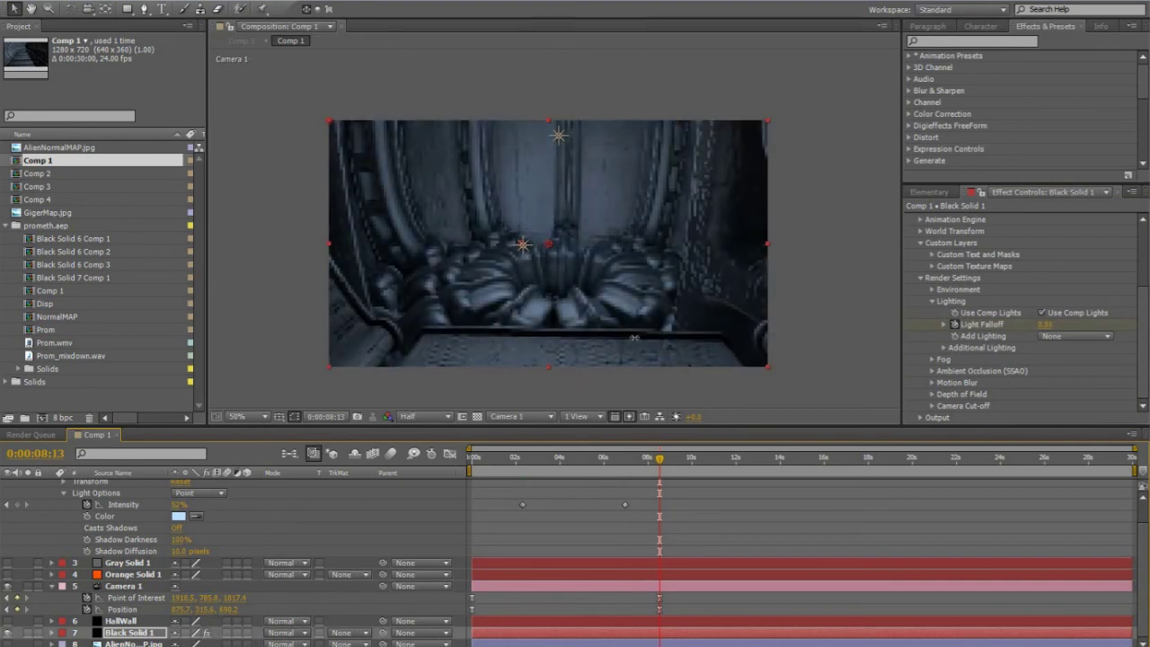
pyautogui.click(812, 205)
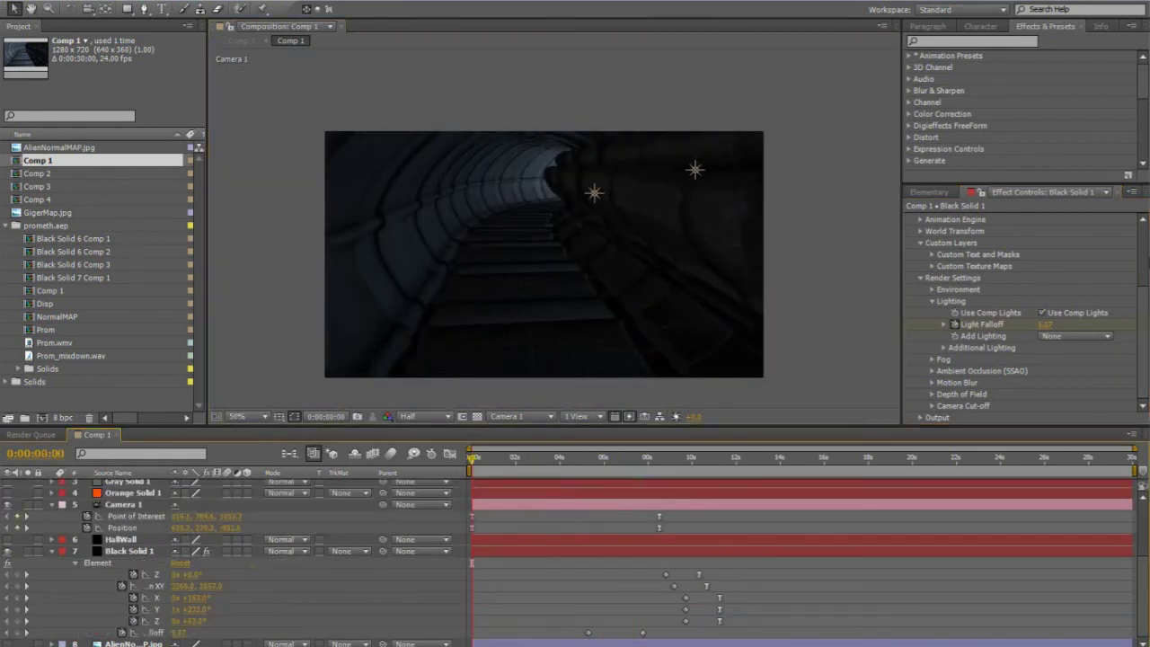
# Enable Element's fog on Black Solid 1 and colour it dark blue, 395061
pyautogui.click(933, 359)
pyautogui.click(1043, 359)
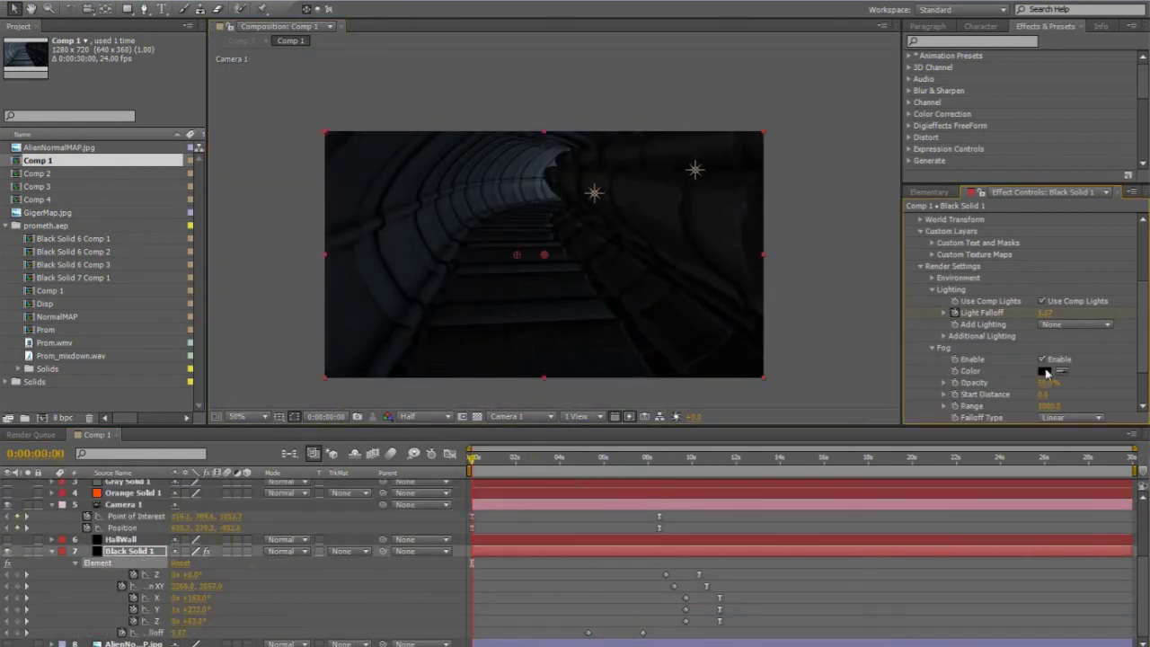
pyautogui.click(1043, 371)
pyautogui.moveTo(656, 525); pyautogui.dragTo(656, 510)
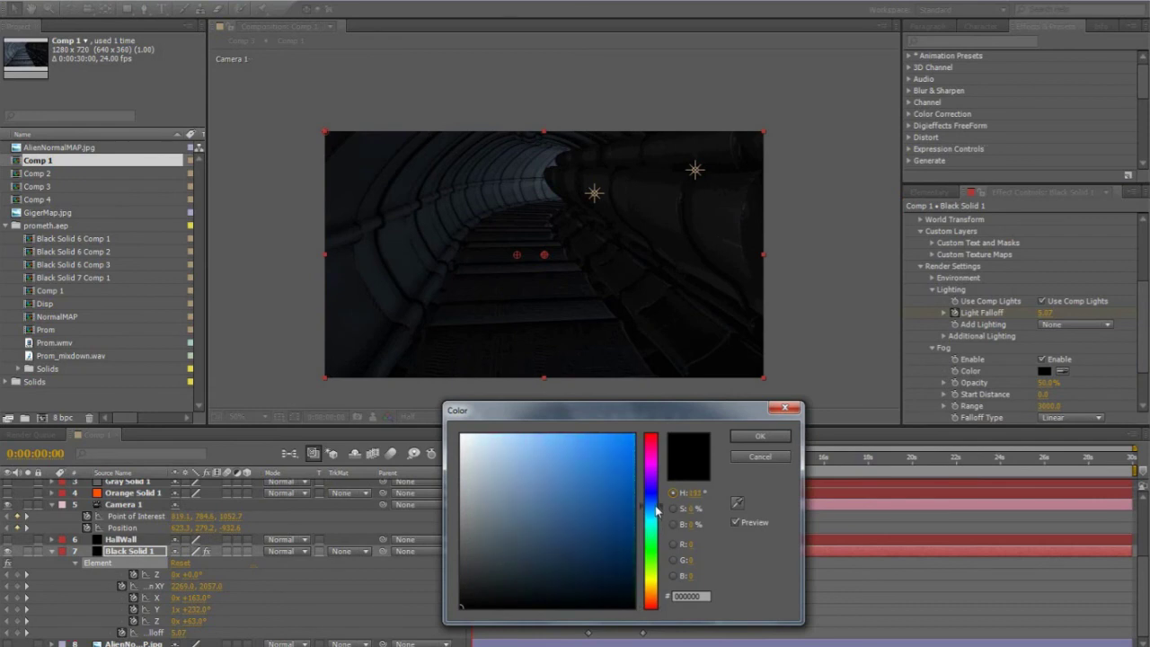
pyautogui.moveTo(514, 539)
pyautogui.mouseDown()
pyautogui.moveTo(493, 538)
pyautogui.moveTo(547, 547)
pyautogui.moveTo(534, 540)
pyautogui.mouseUp()
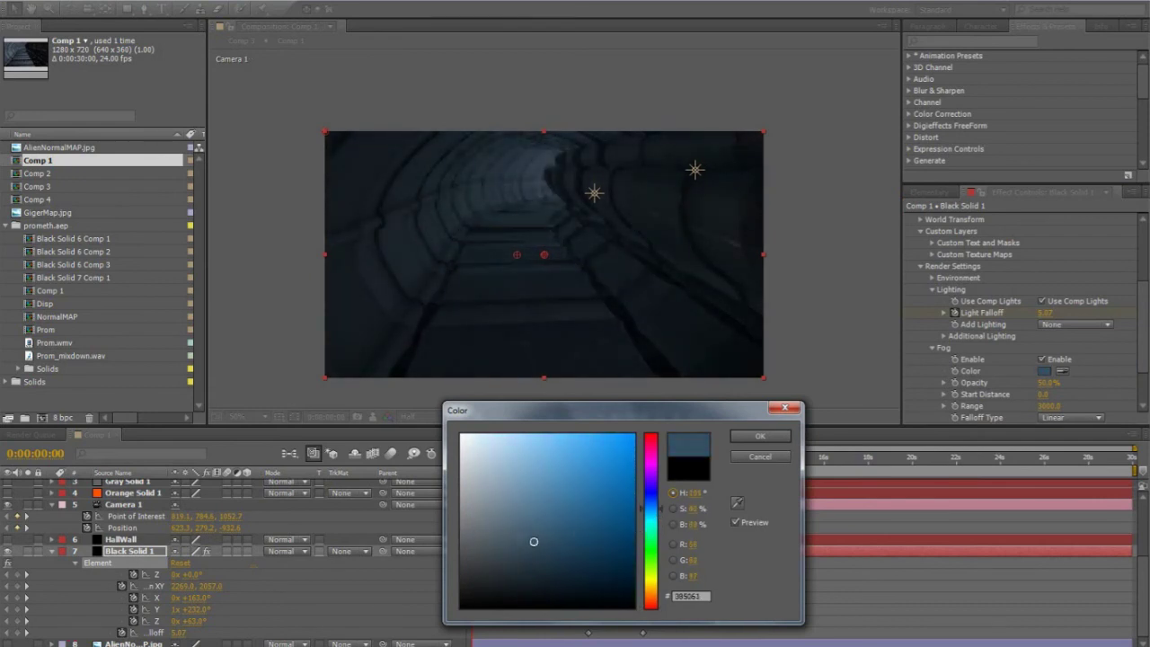
pyautogui.click(760, 438)
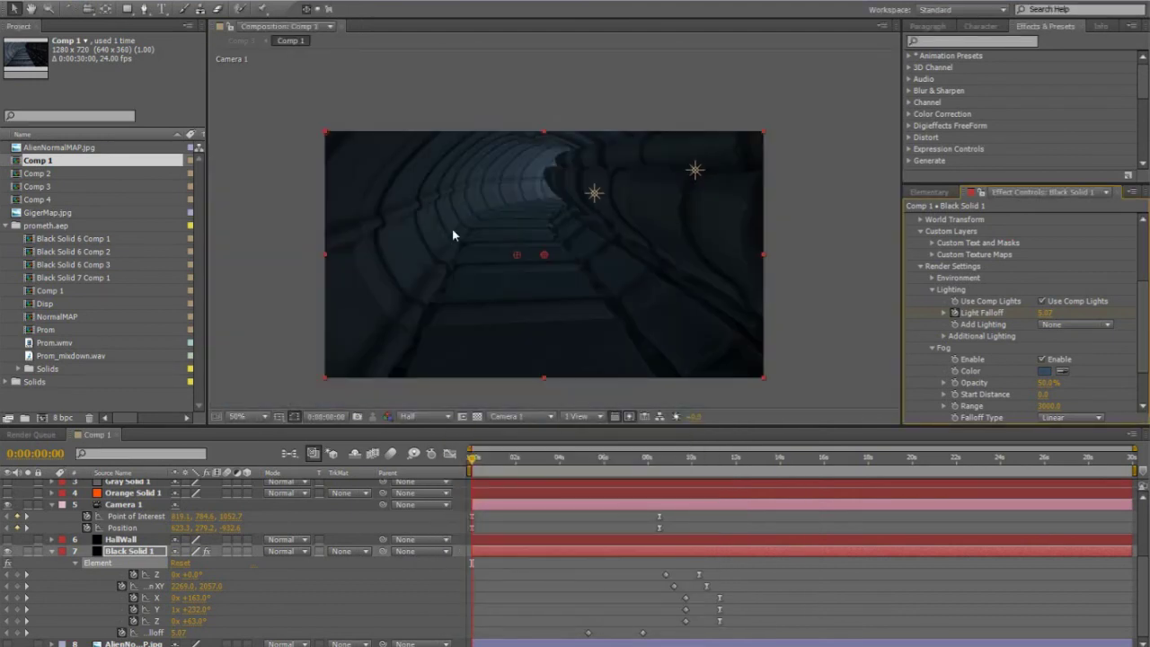
# Change the fog to blue 33566E with 58% opacity and a start distance of 530
pyautogui.click(1043, 371)
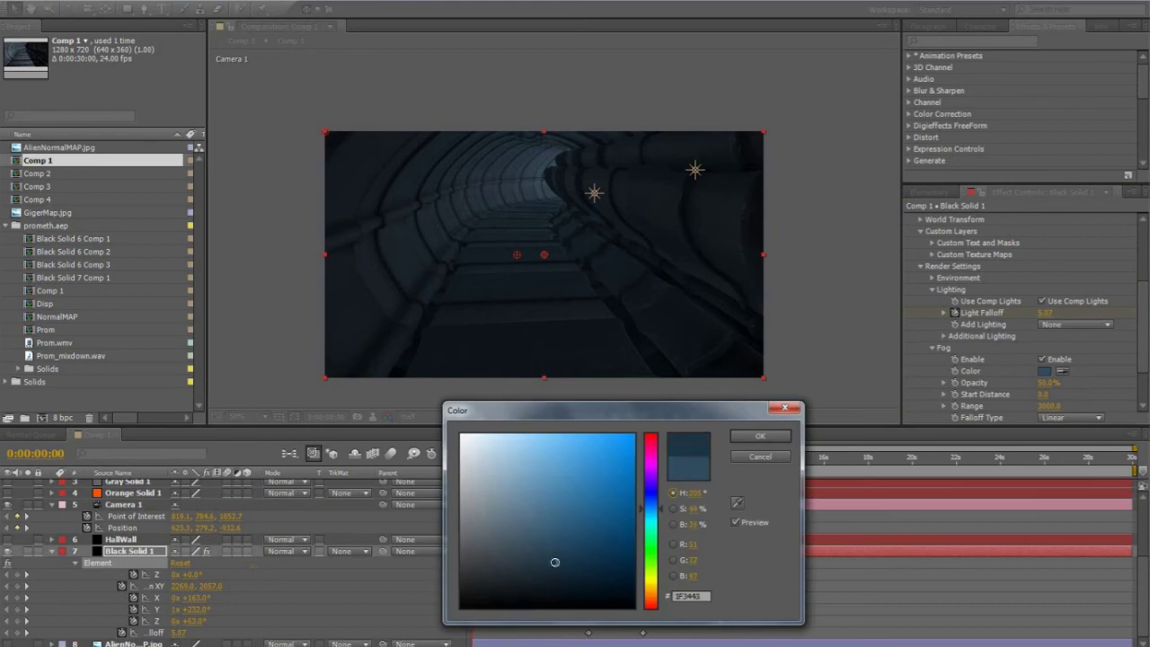
pyautogui.click(559, 507)
pyautogui.moveTo(556, 474)
pyautogui.mouseDown()
pyautogui.moveTo(488, 437)
pyautogui.moveTo(553, 532)
pyautogui.mouseUp()
pyautogui.click(760, 436)
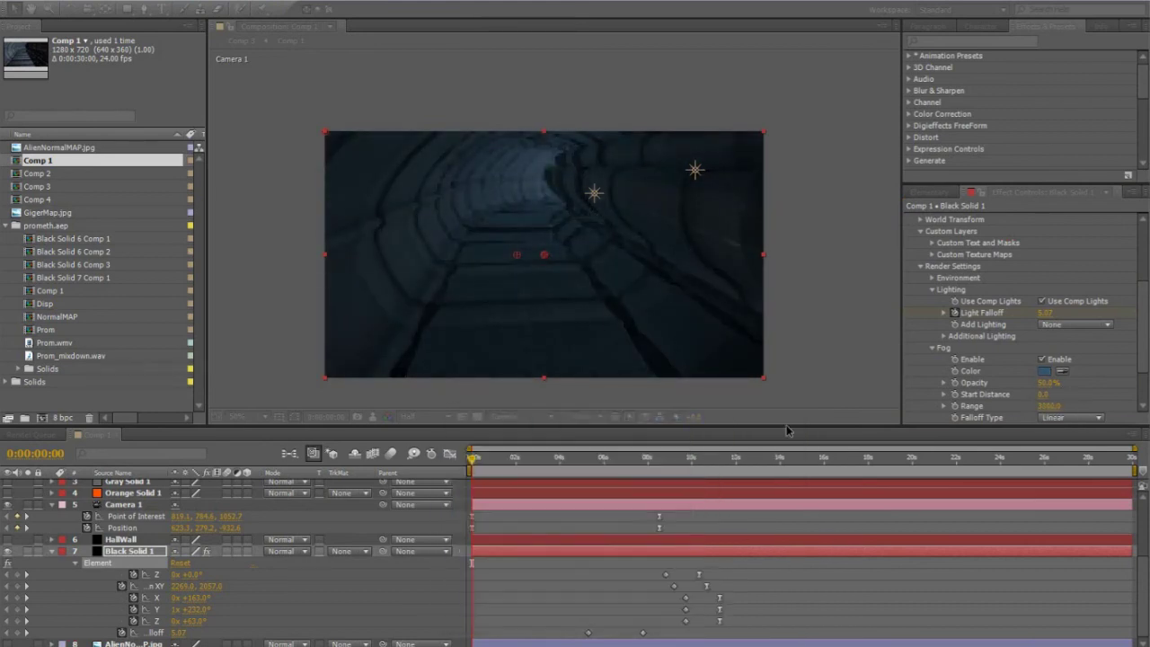
pyautogui.moveTo(1043, 395); pyautogui.dragTo(1080, 395)
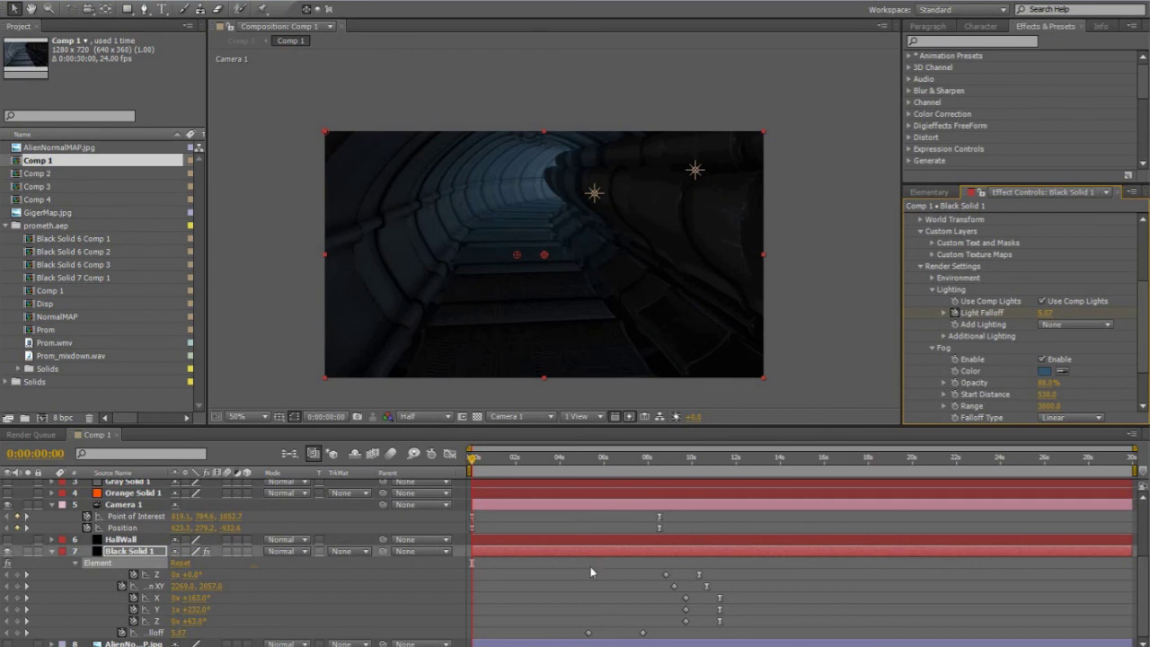
# Darken the fog colour to 112634 while viewing the chamber at 0:00:10:20
pyautogui.moveTo(471, 461); pyautogui.dragTo(709, 463)
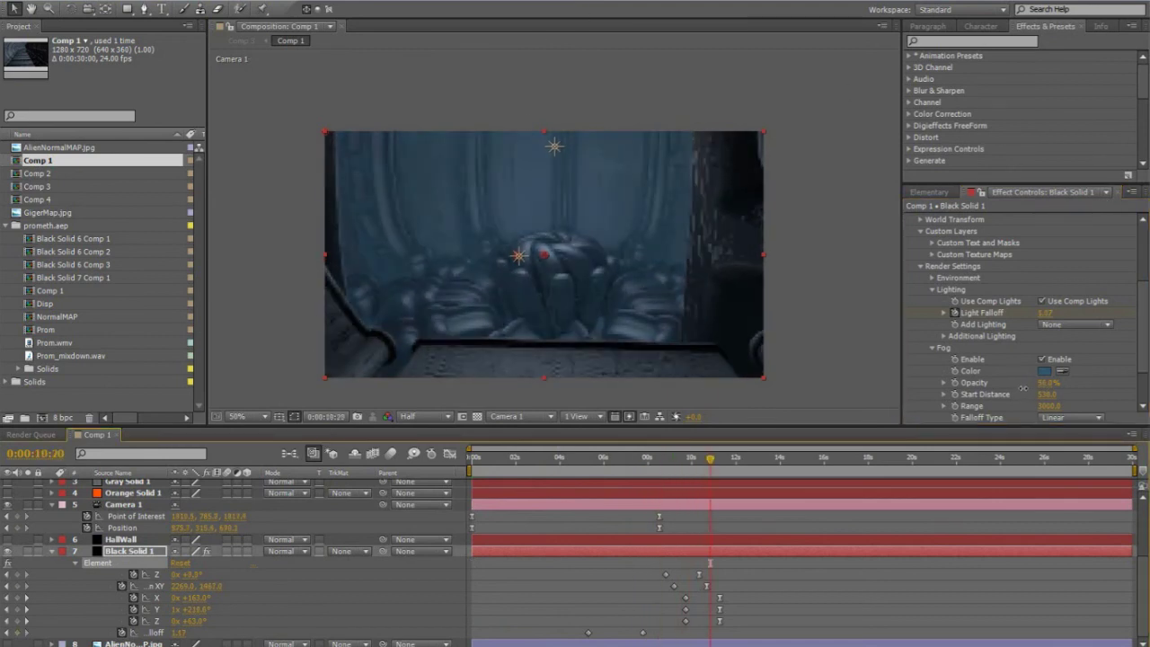
pyautogui.click(1043, 373)
pyautogui.click(1043, 371)
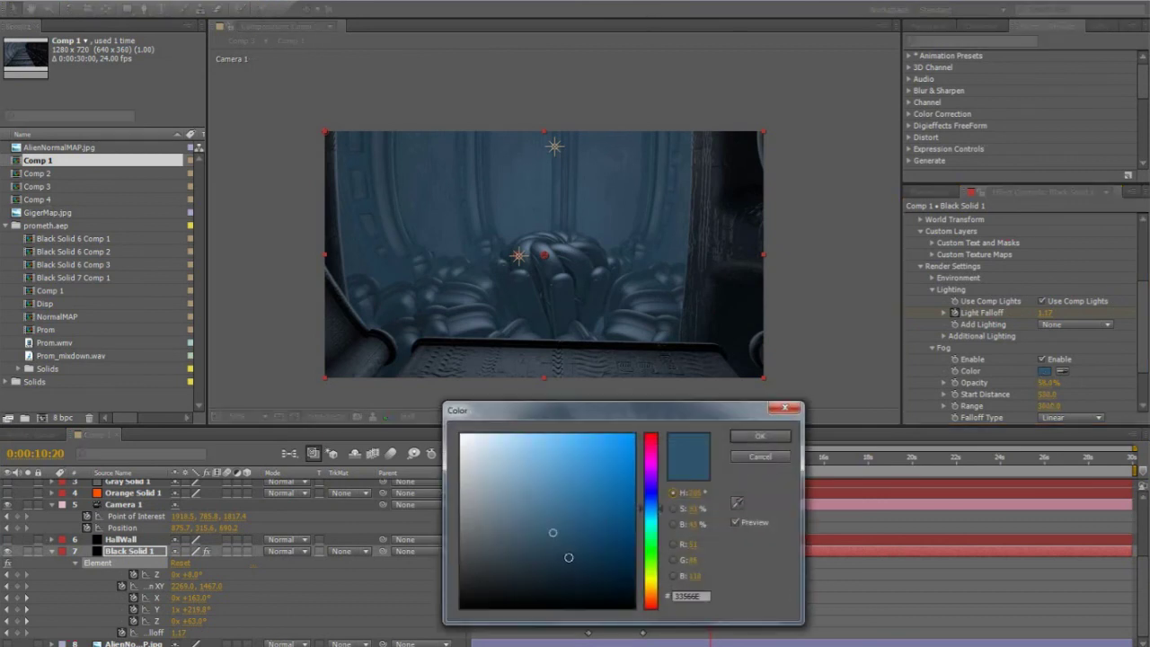
pyautogui.click(571, 559)
pyautogui.moveTo(568, 571); pyautogui.dragTo(576, 572)
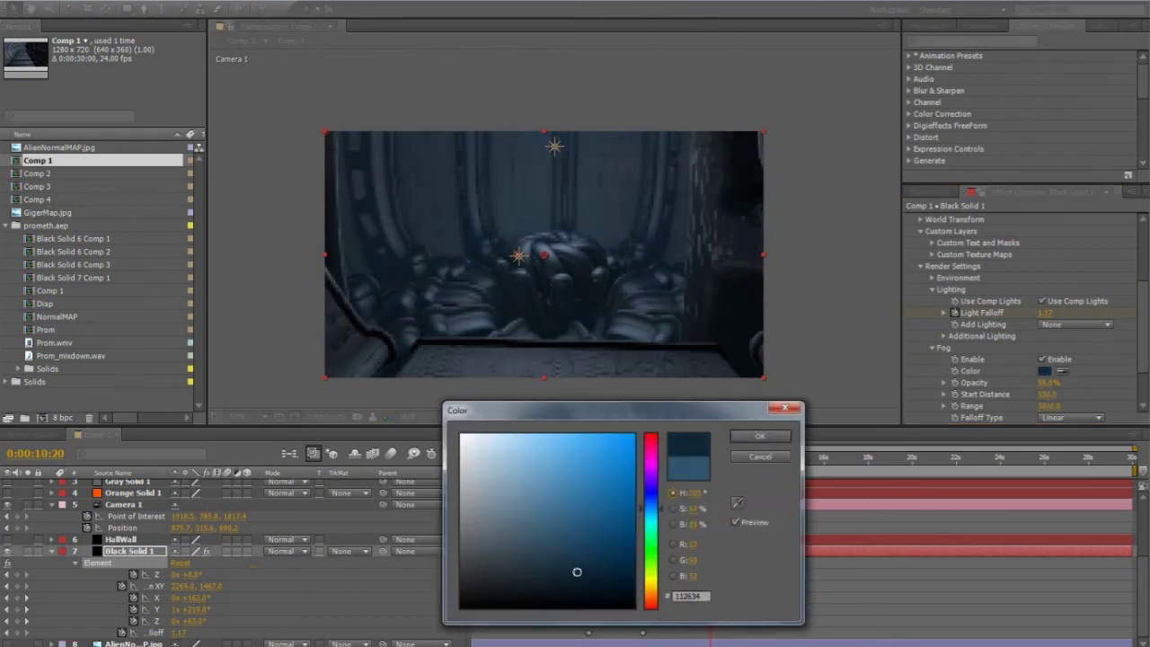
pyautogui.click(760, 436)
pyautogui.click(811, 243)
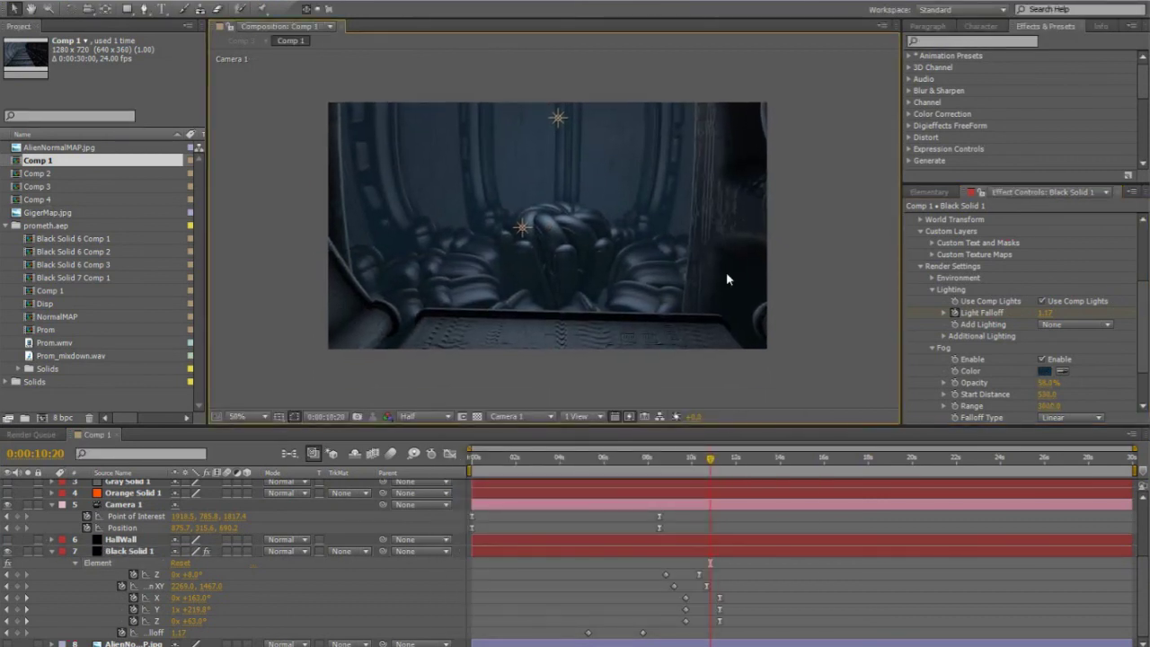
pyautogui.scroll(2, 724, 273)
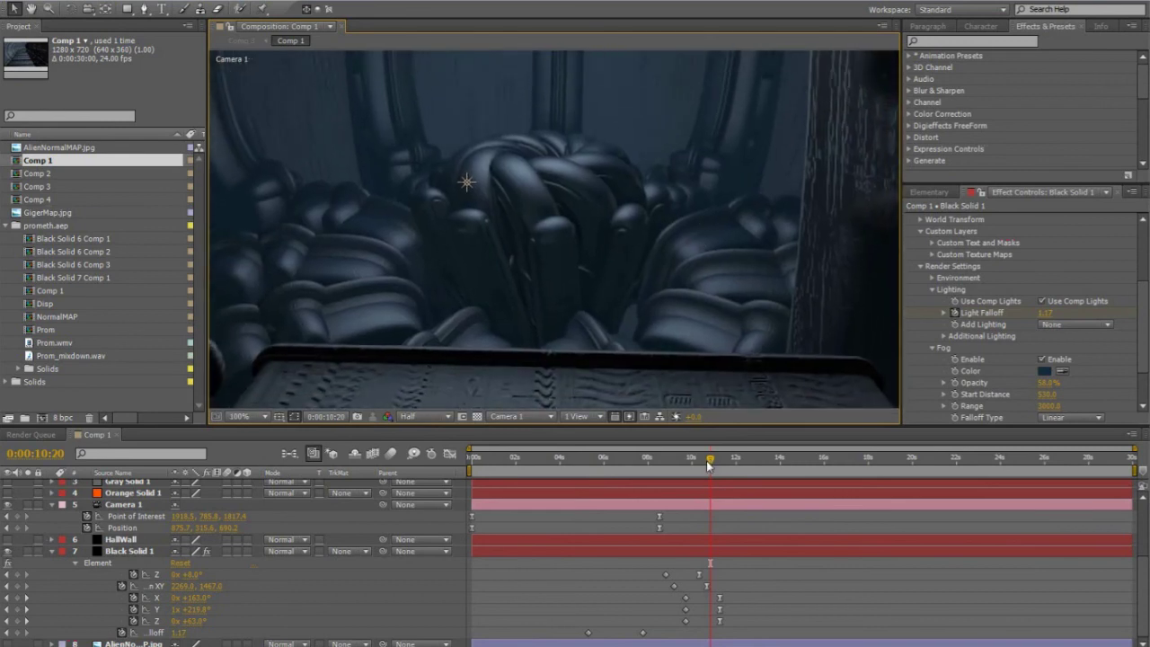
# Add an intensity keyframe of 571% to Light 1 at the first frame
pyautogui.moveTo(709, 463); pyautogui.dragTo(531, 471)
pyautogui.scroll(-2, 581, 170)
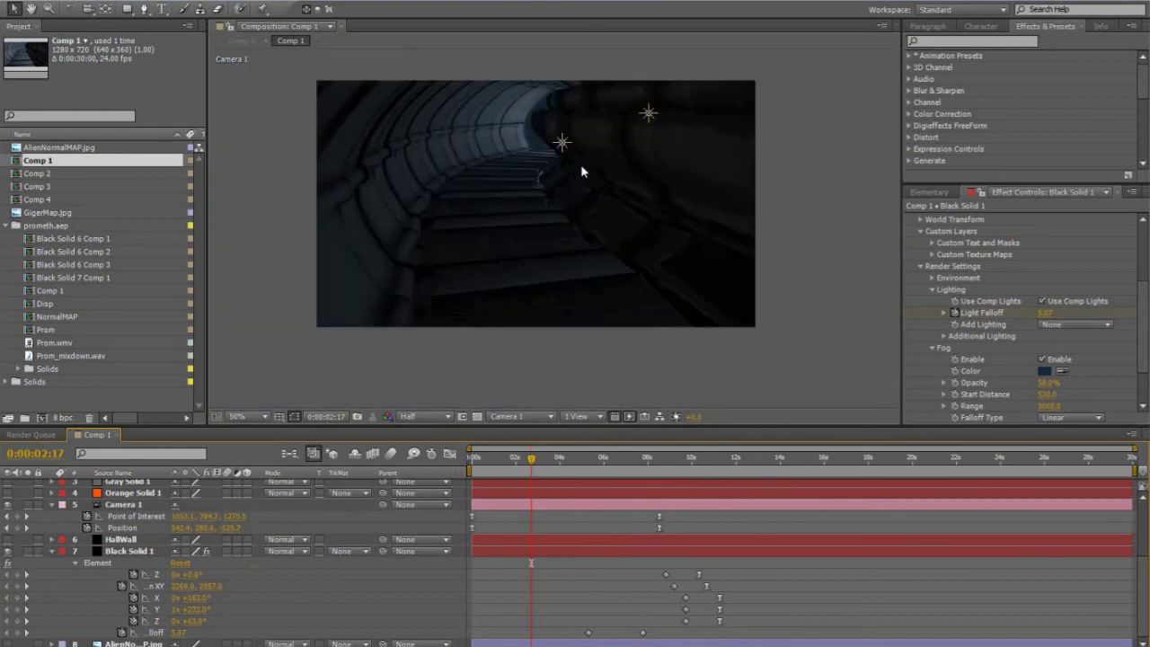
pyautogui.moveTo(566, 208); pyautogui.dragTo(590, 242, button='middle')
pyautogui.moveTo(530, 462); pyautogui.dragTo(472, 465)
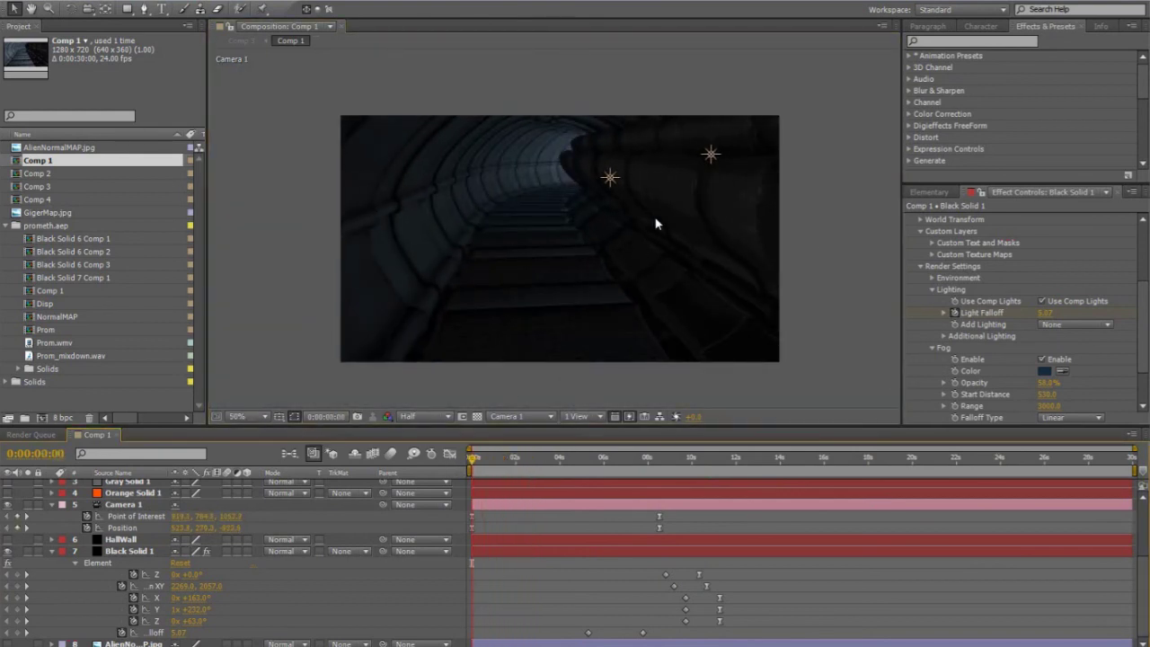
pyautogui.click(609, 178)
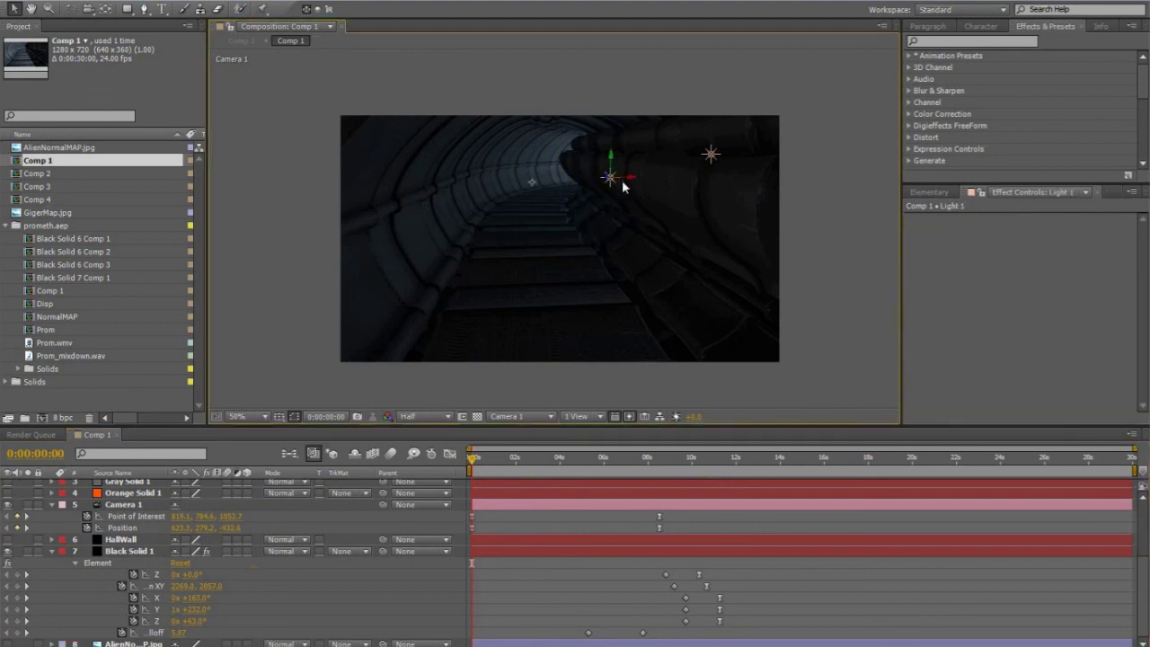
pyautogui.scroll(3, 154, 510)
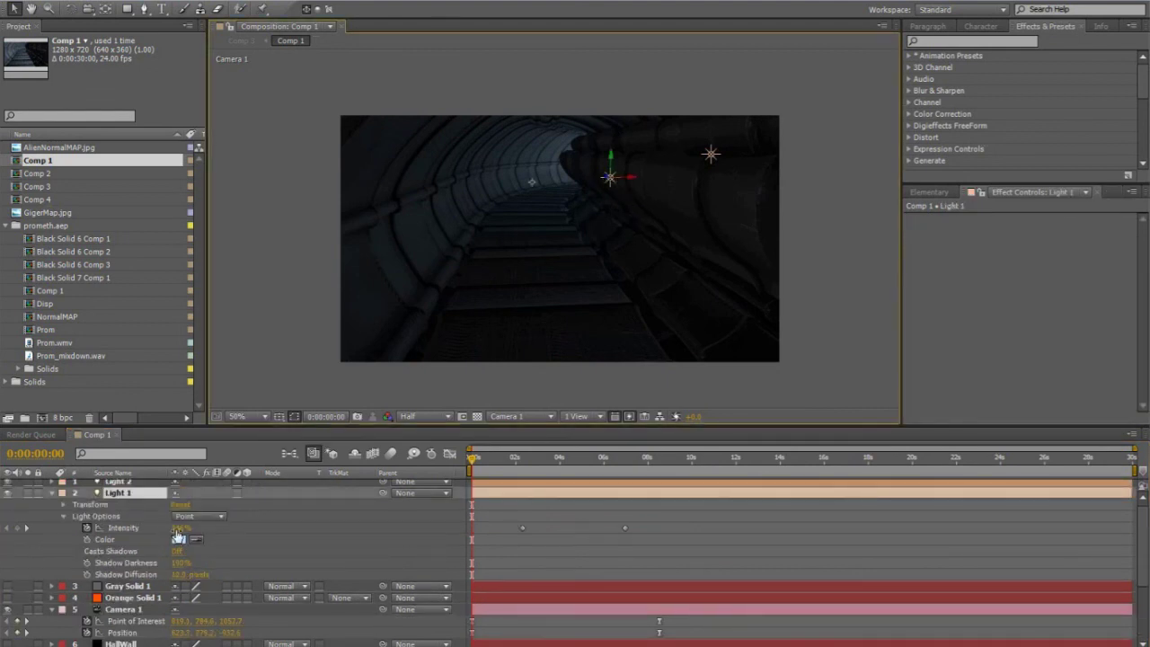
pyautogui.moveTo(177, 537); pyautogui.dragTo(212, 536)
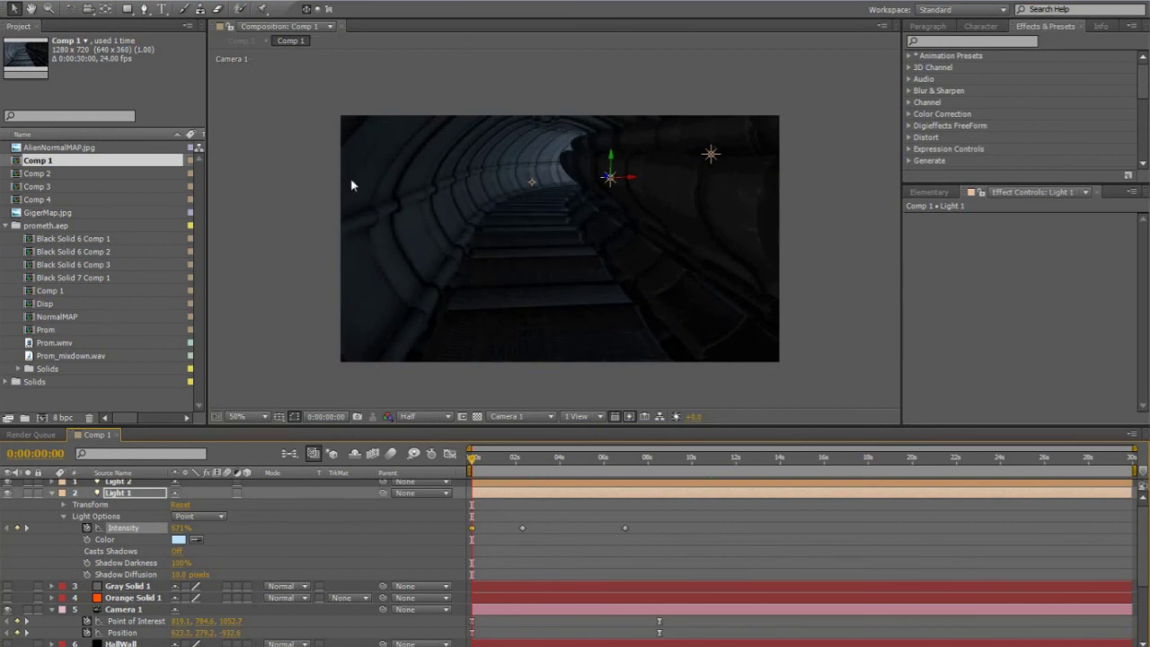
# Examine the fogged chamber up close at 0:00:11:13
pyautogui.moveTo(486, 473); pyautogui.dragTo(727, 478)
pyautogui.scroll(1, 653, 261)
pyautogui.scroll(-1, 660, 261)
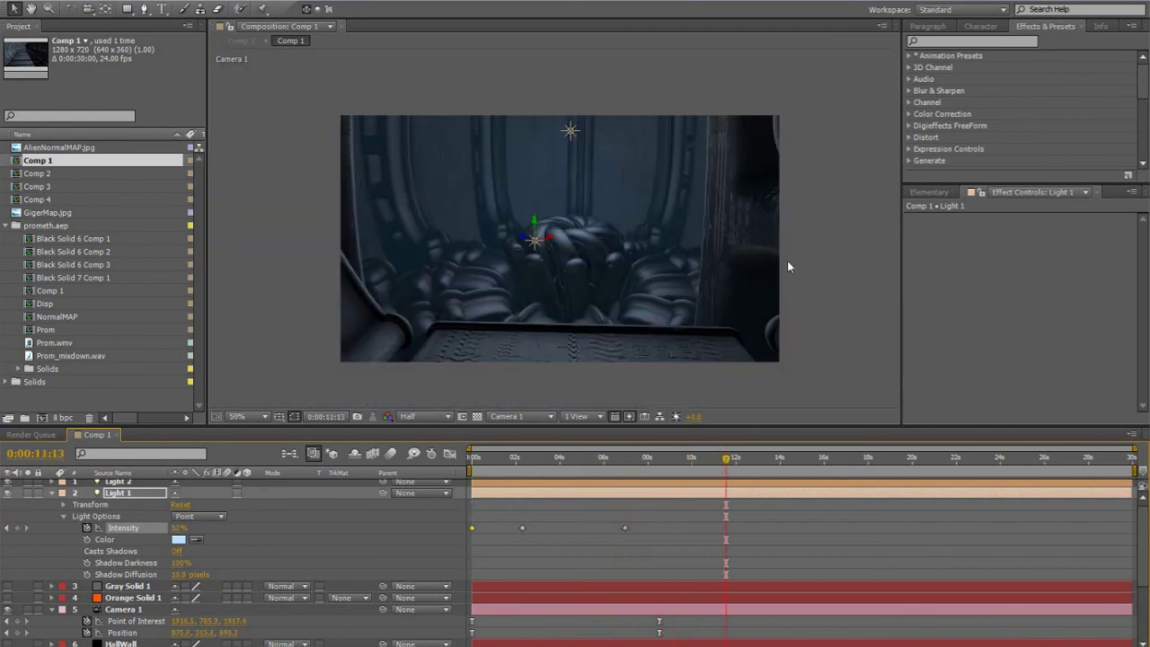
pyautogui.click(787, 262)
pyautogui.moveTo(718, 270); pyautogui.dragTo(717, 255, button='middle')
pyautogui.scroll(2, 692, 215)
pyautogui.scroll(-2, 595, 285)
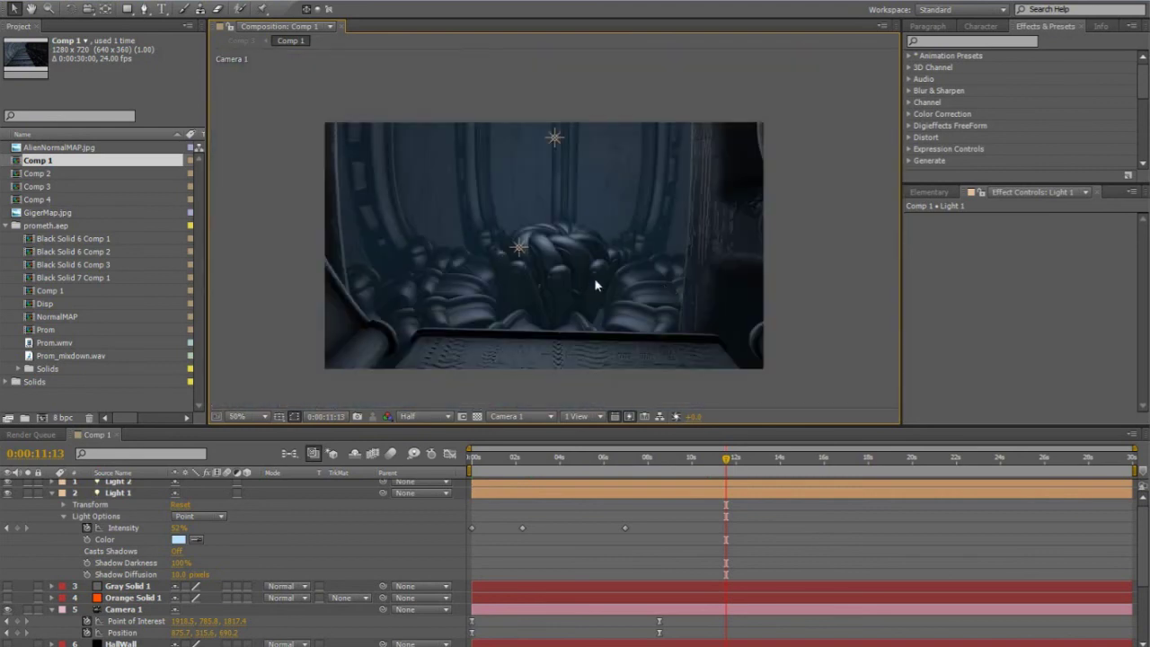
# Increase the G1 material's normal bump strength and reflection intensity in Element's scene setup
pyautogui.scroll(-1, 800, 557)
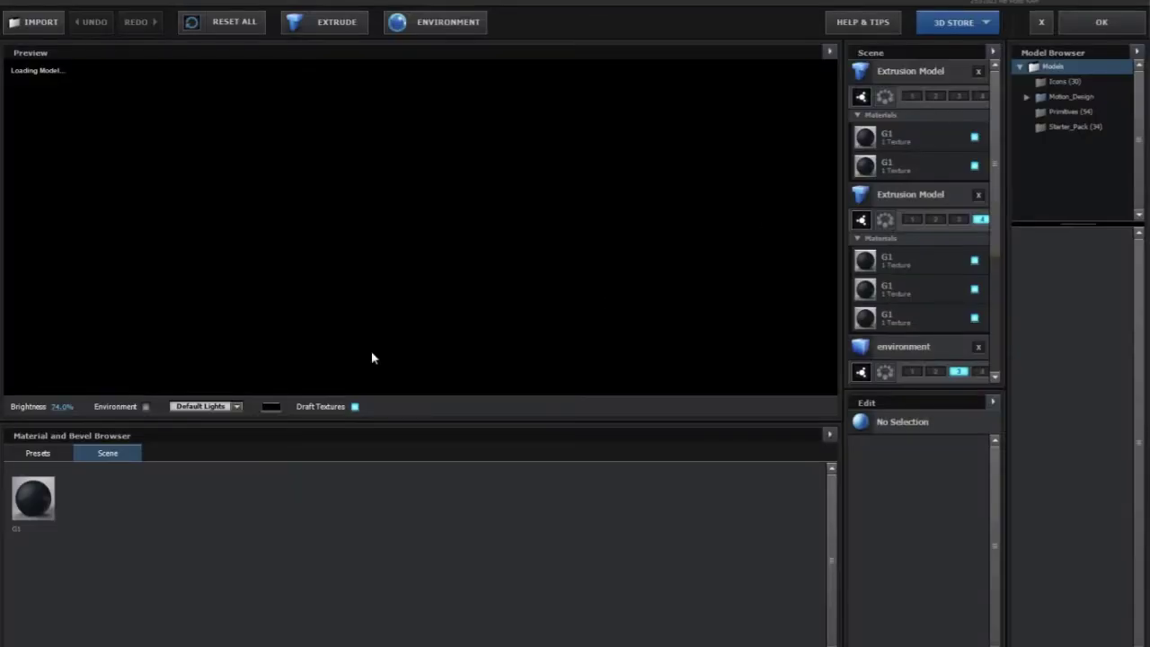
pyautogui.click(36, 498)
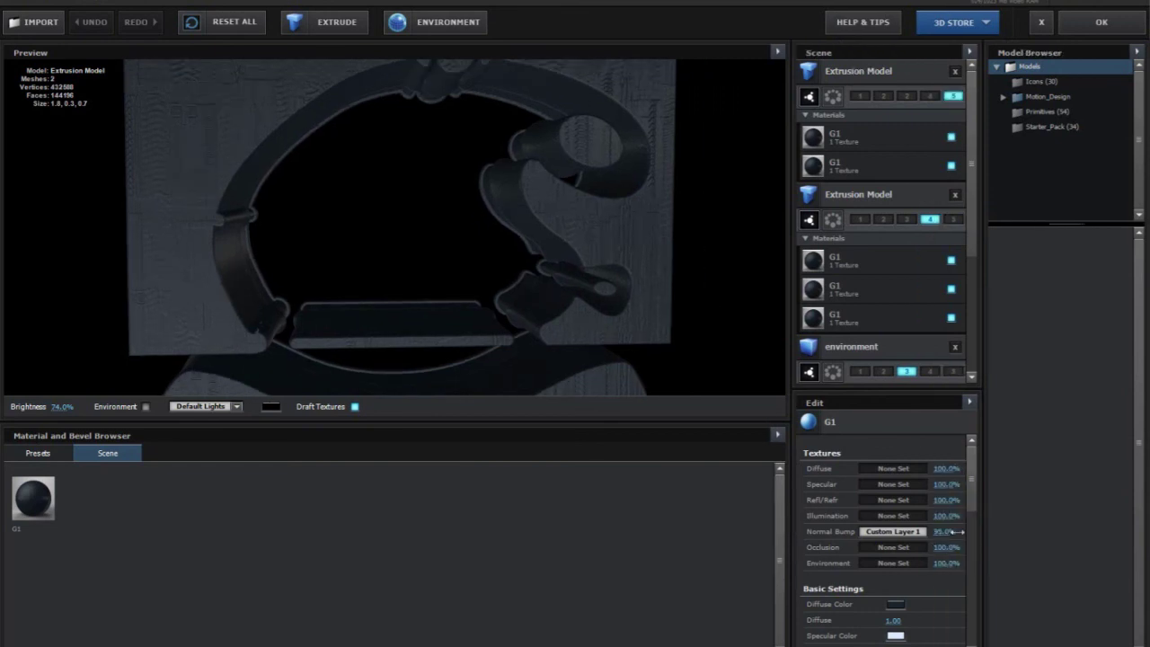
pyautogui.moveTo(647, 256); pyautogui.dragTo(495, 282)
pyautogui.scroll(-2, 930, 609)
pyautogui.scroll(-2, 898, 557)
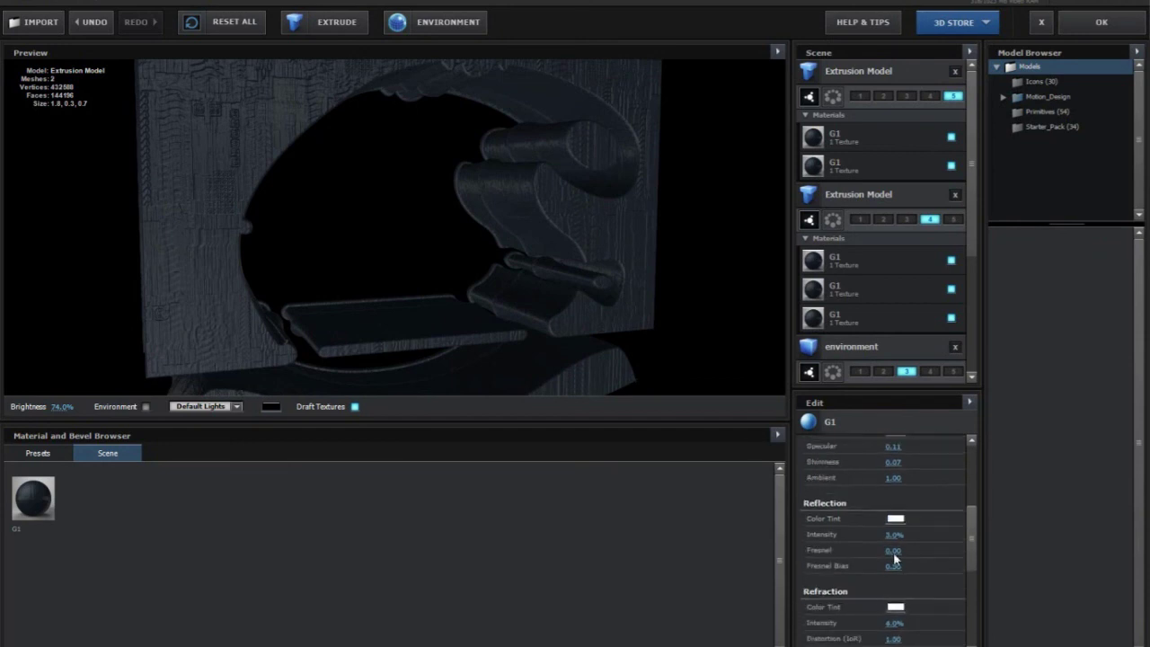
pyautogui.moveTo(893, 535); pyautogui.dragTo(898, 535)
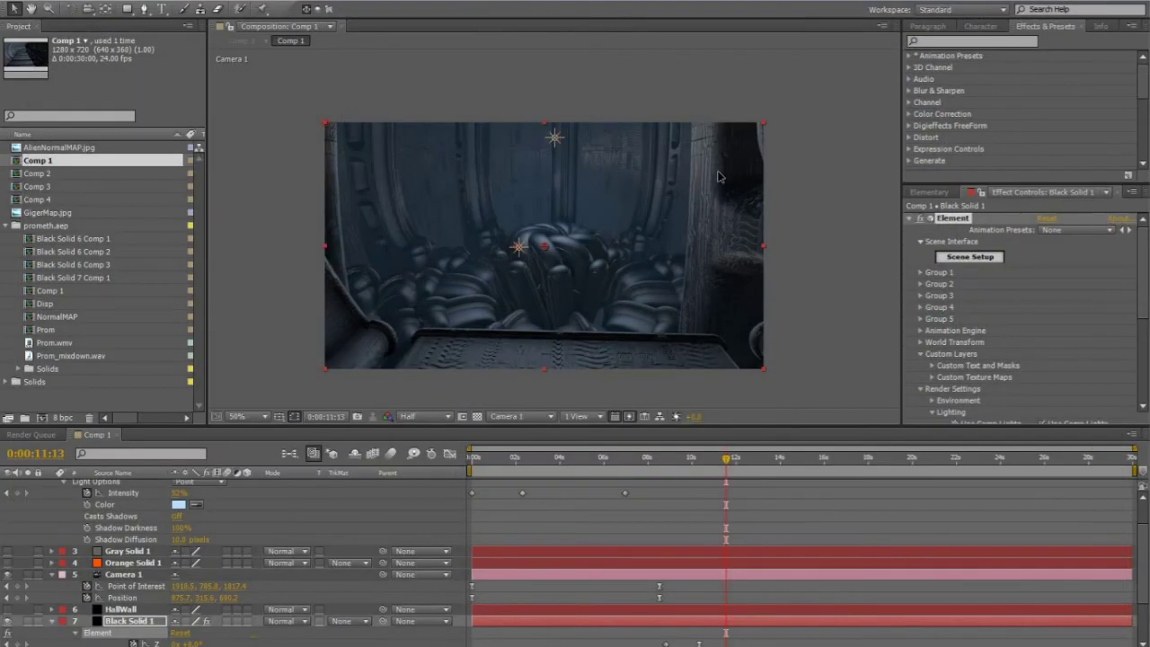
# Inspect the chamber at 0:00:08:19 and switch the composition preview to Full resolution
pyautogui.moveTo(715, 456); pyautogui.dragTo(665, 464)
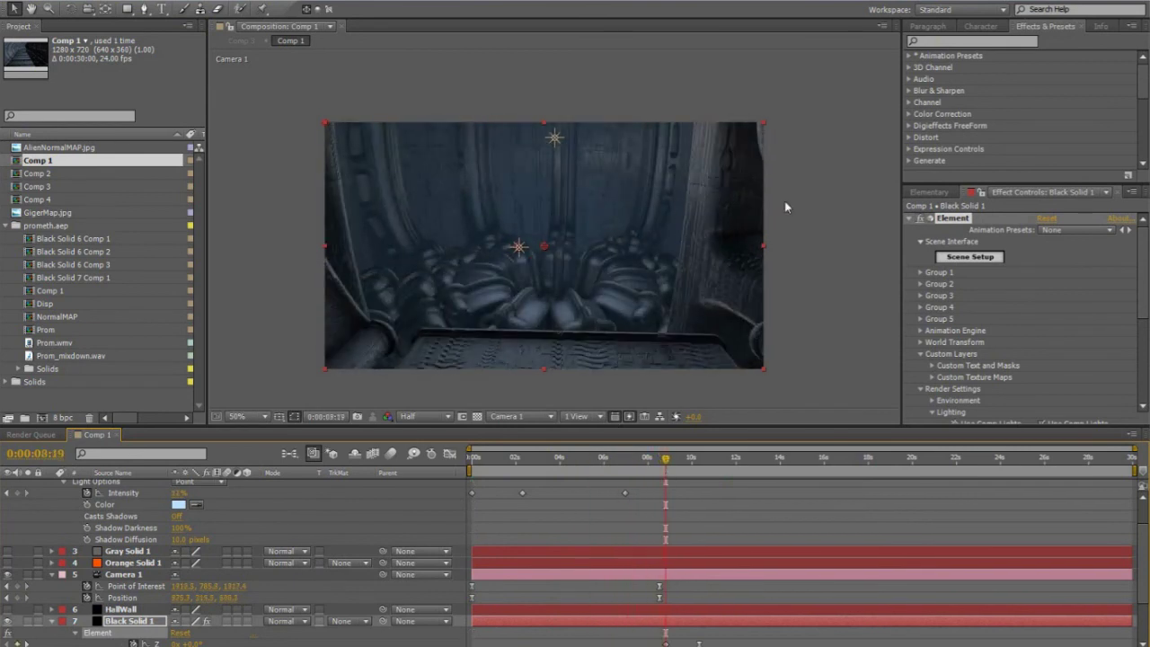
pyautogui.scroll(2, 584, 283)
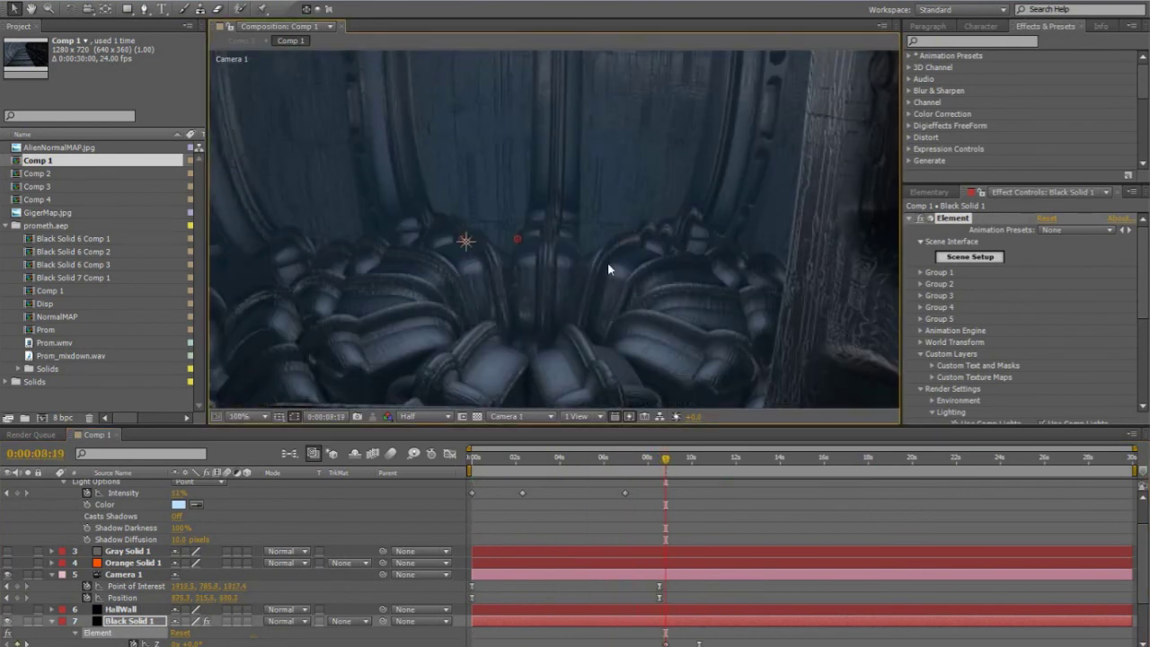
pyautogui.click(415, 416)
pyautogui.click(433, 439)
pyautogui.scroll(-2, 579, 262)
pyautogui.click(659, 464)
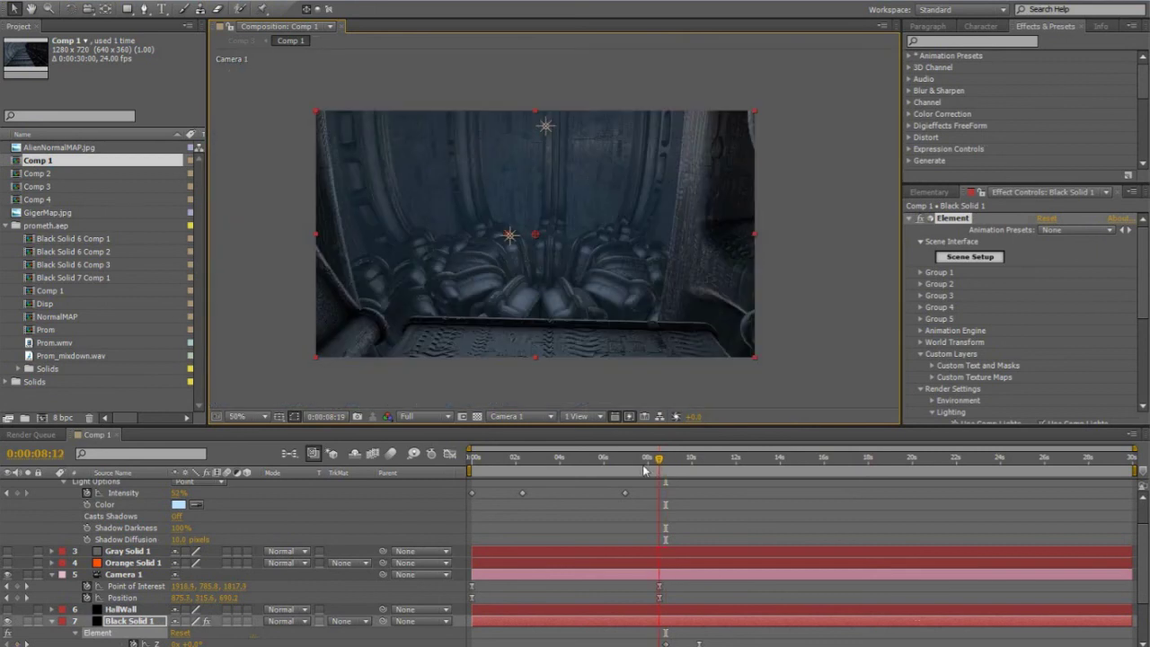
# Set Element's output multisampling to 16 and inspect the hallway surfaces up close at the first frame
pyautogui.moveTo(617, 469); pyautogui.dragTo(468, 481)
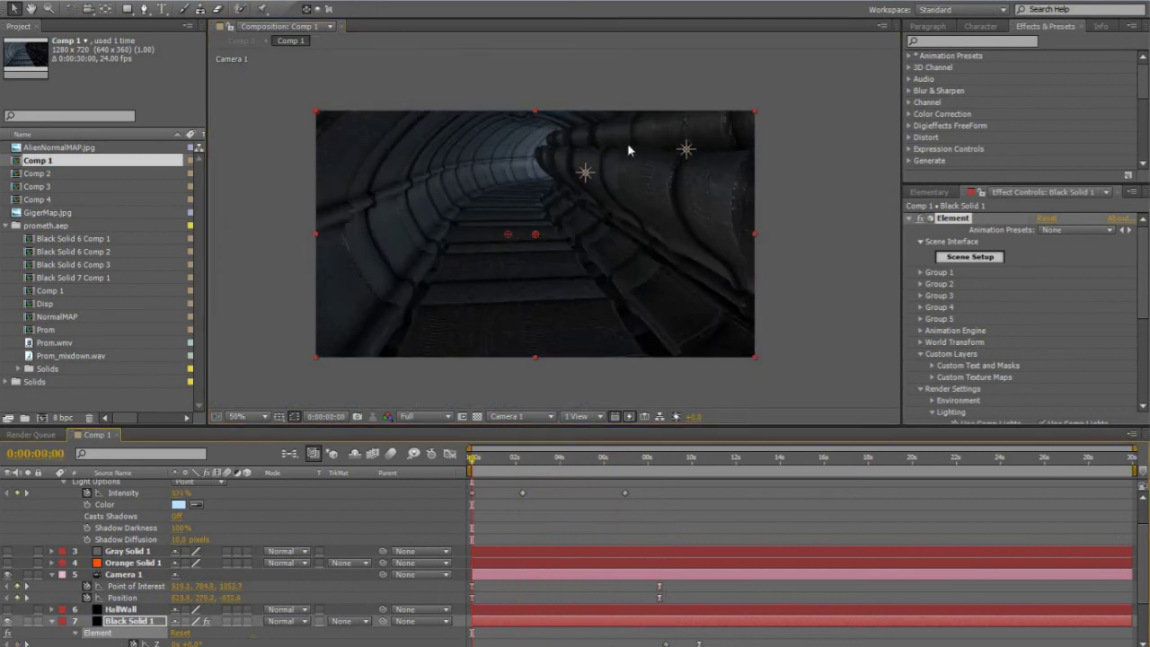
pyautogui.scroll(-5, 972, 396)
pyautogui.click(921, 418)
pyautogui.scroll(-3, 925, 418)
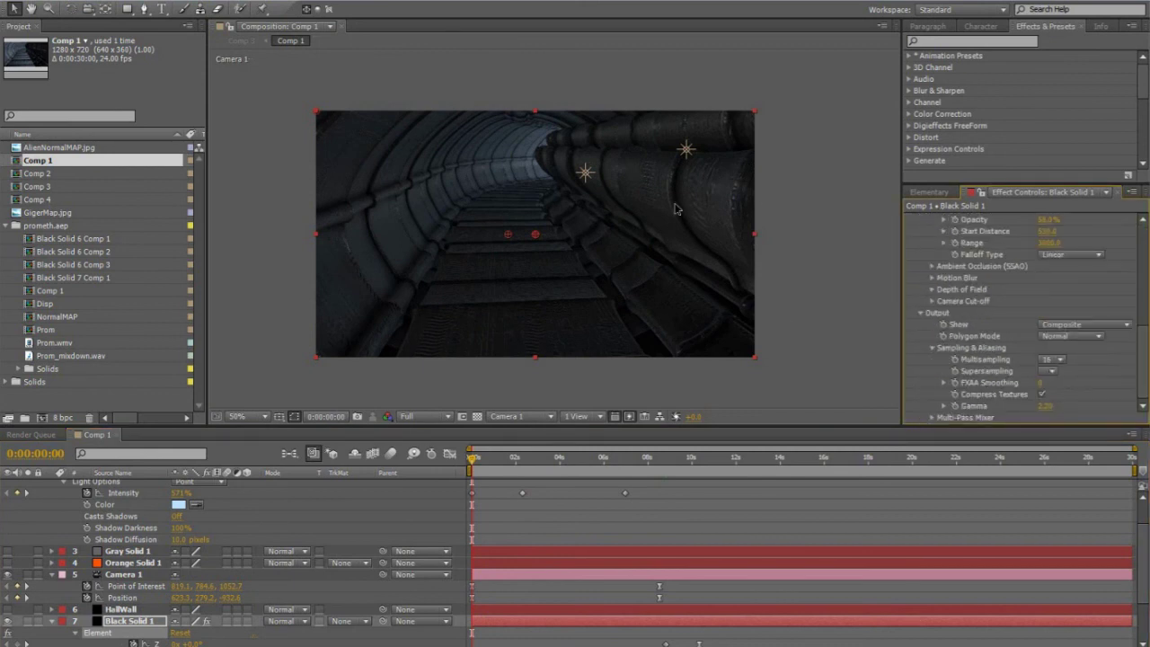
pyautogui.scroll(1, 681, 187)
pyautogui.moveTo(683, 181); pyautogui.dragTo(635, 350, button='middle')
pyautogui.scroll(1, 668, 214)
pyautogui.scroll(-1, 635, 350)
pyautogui.scroll(-3, 634, 352)
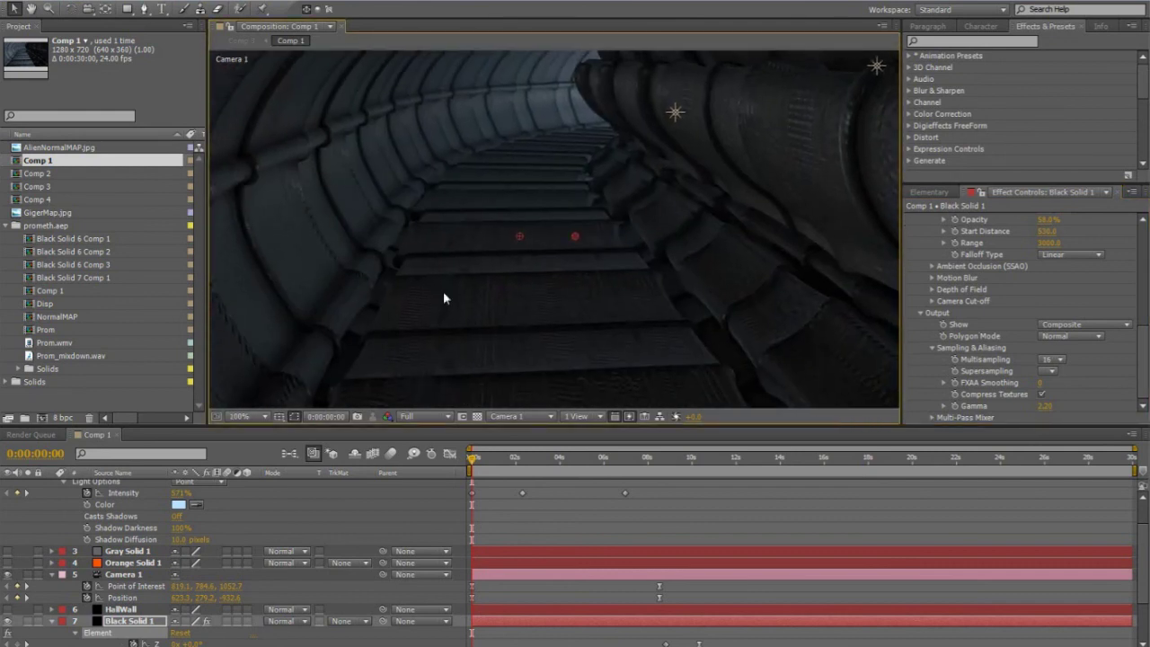
pyautogui.moveTo(621, 253)
pyautogui.mouseDown(button='middle')
pyautogui.moveTo(618, 267)
pyautogui.moveTo(619, 256)
pyautogui.mouseUp(button='middle')
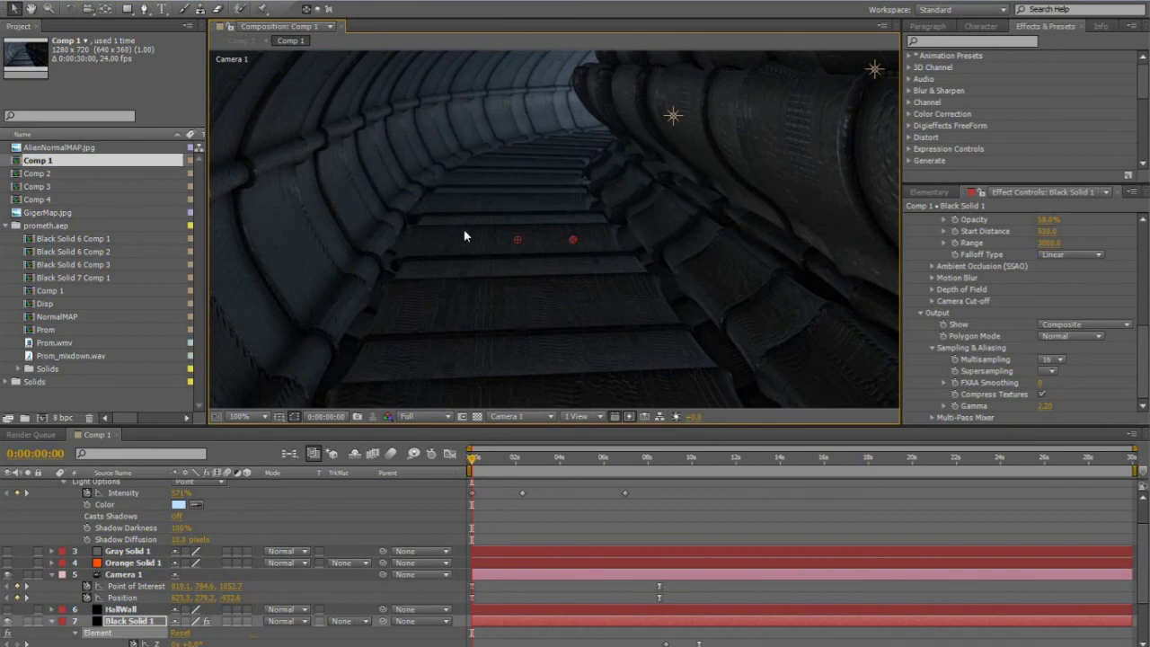